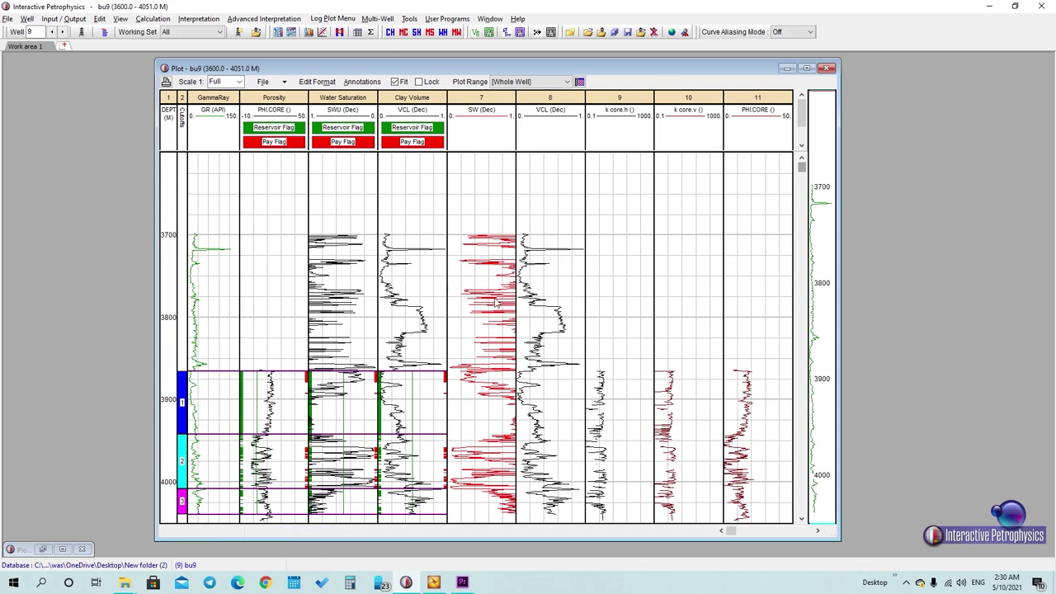
Open the Cutoff Parameters for well bu9 and start exporting a normal report to a plain file.
click(552, 32)
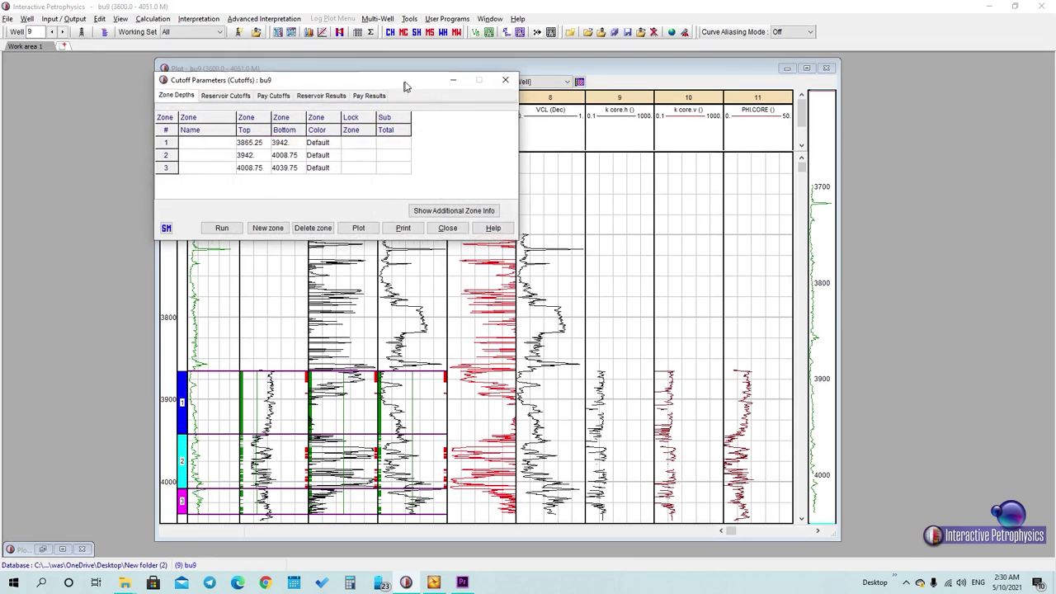
drag(400, 89, 541, 86)
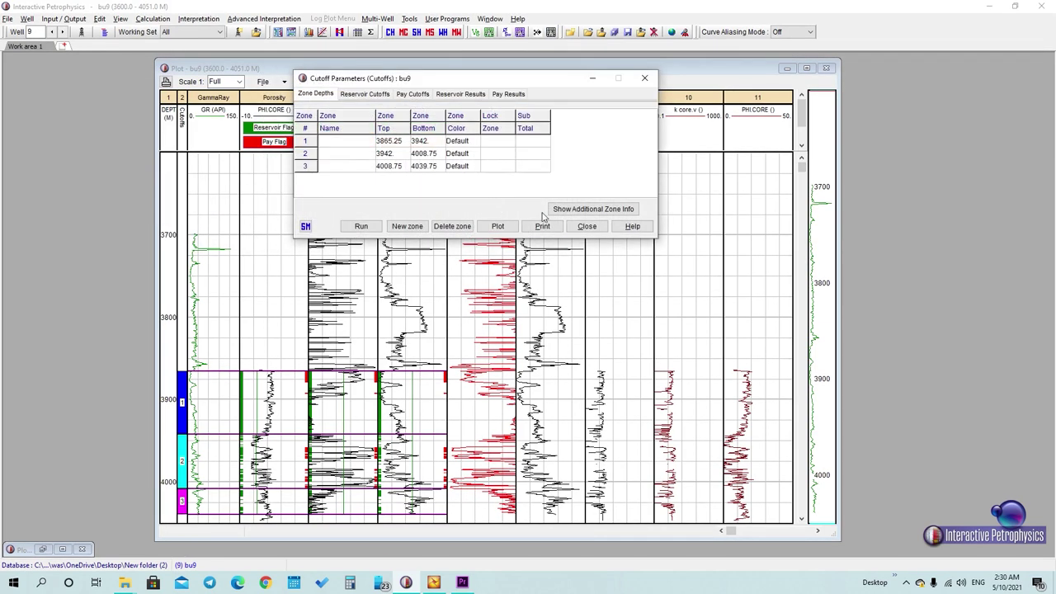
click(544, 229)
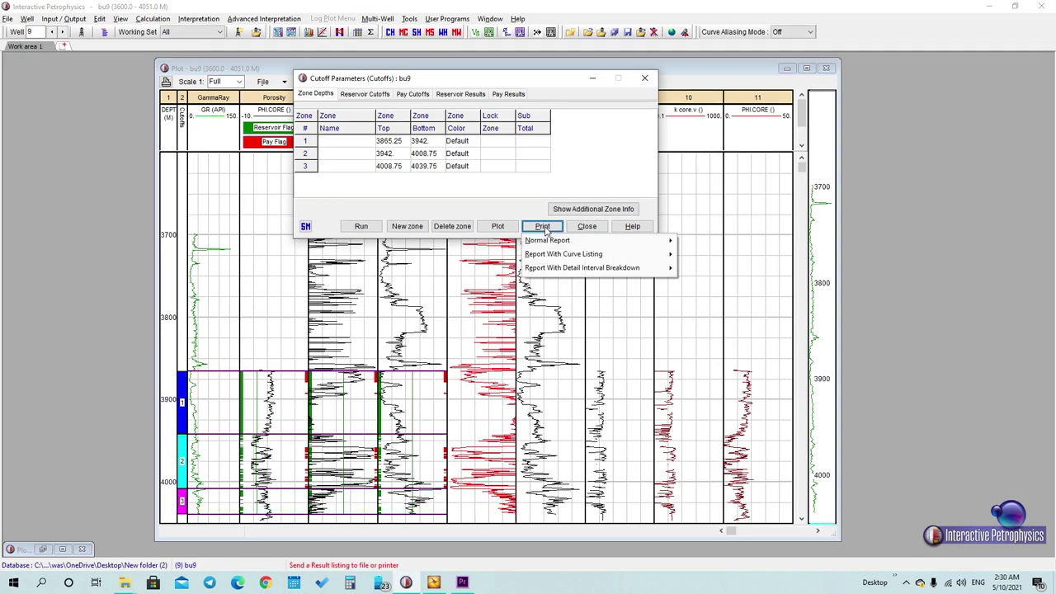
mouse_move(555, 241)
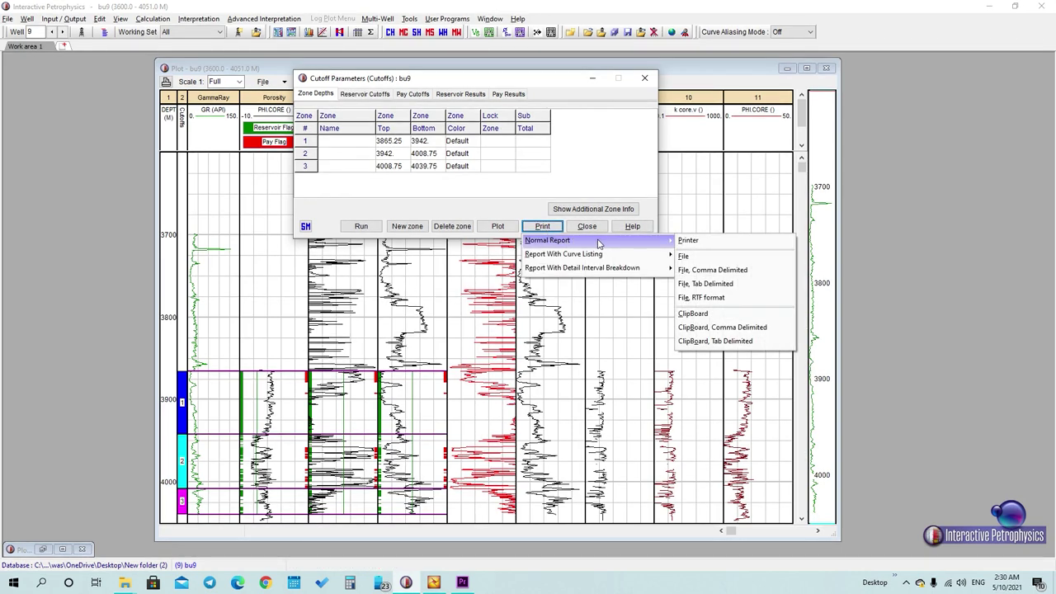
click(691, 259)
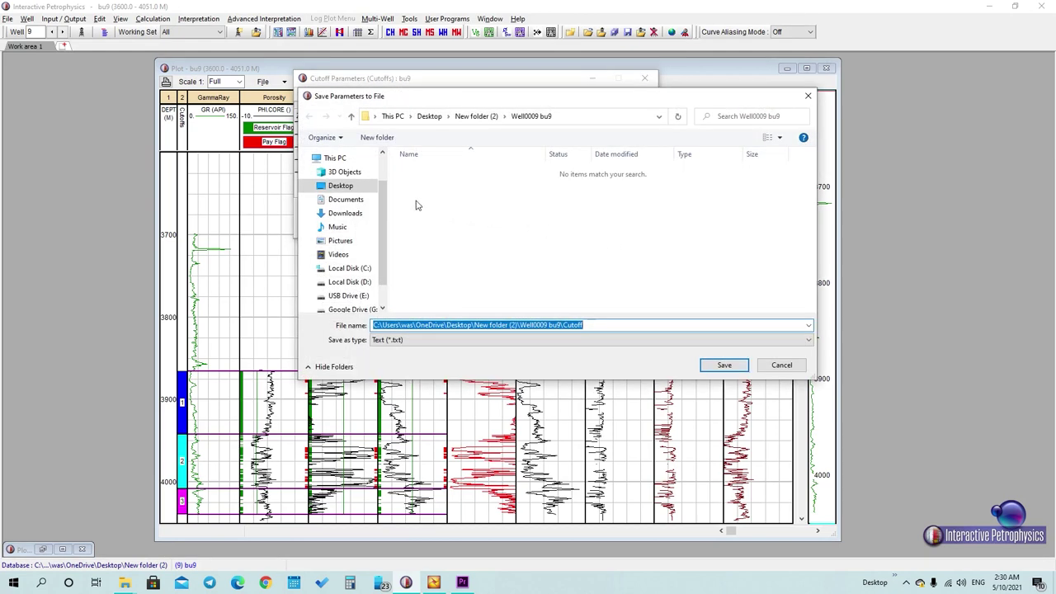
Save the report as a text file named Cutoff9 in the petrel folder on the Desktop.
click(355, 188)
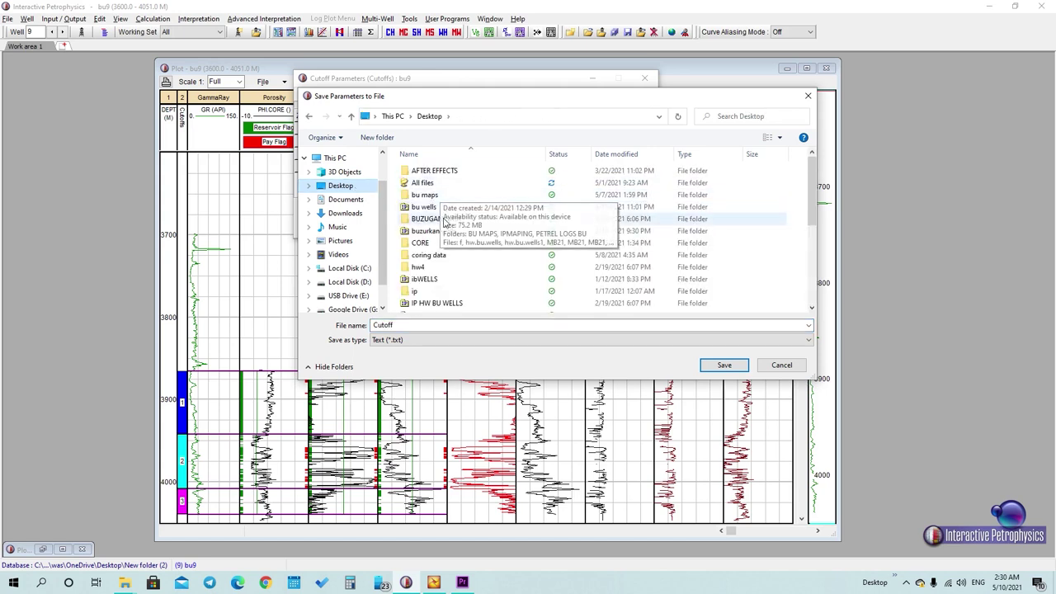
scroll(428, 252, down, 1)
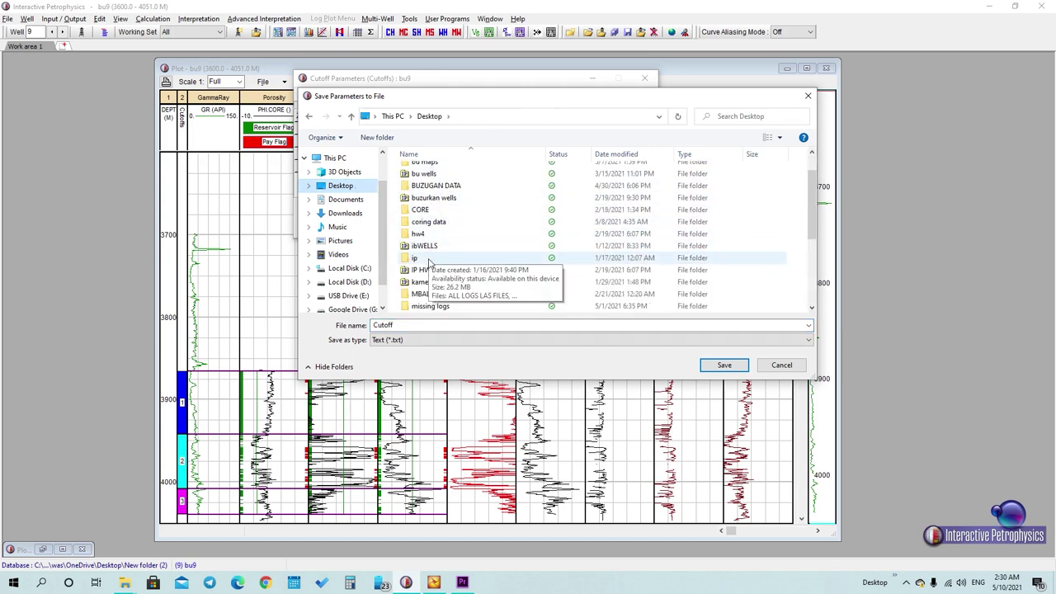
scroll(447, 205, down, 2)
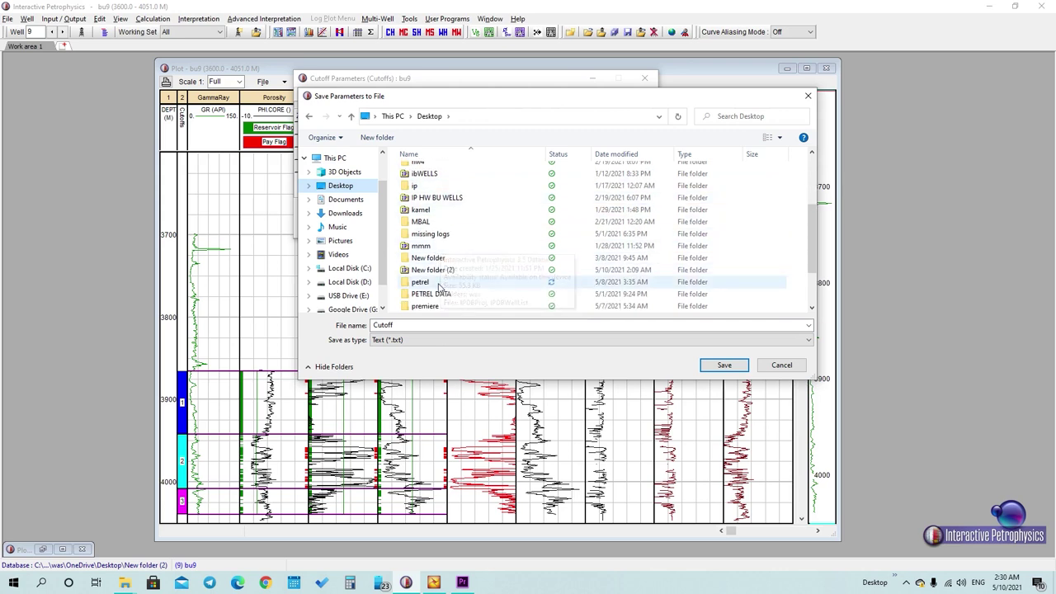
click(435, 283)
double_click(435, 283)
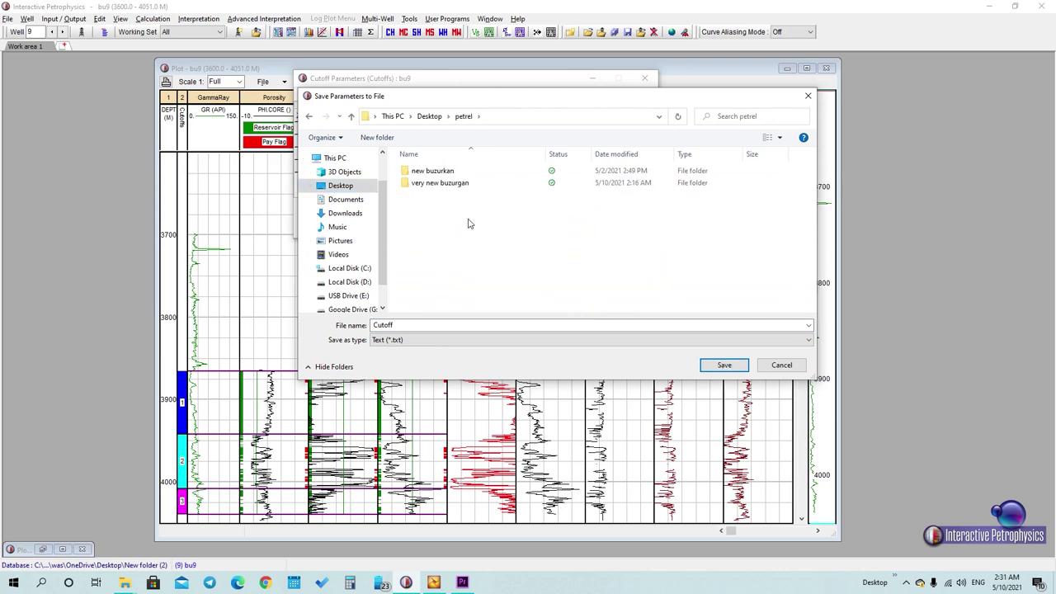
click(484, 325)
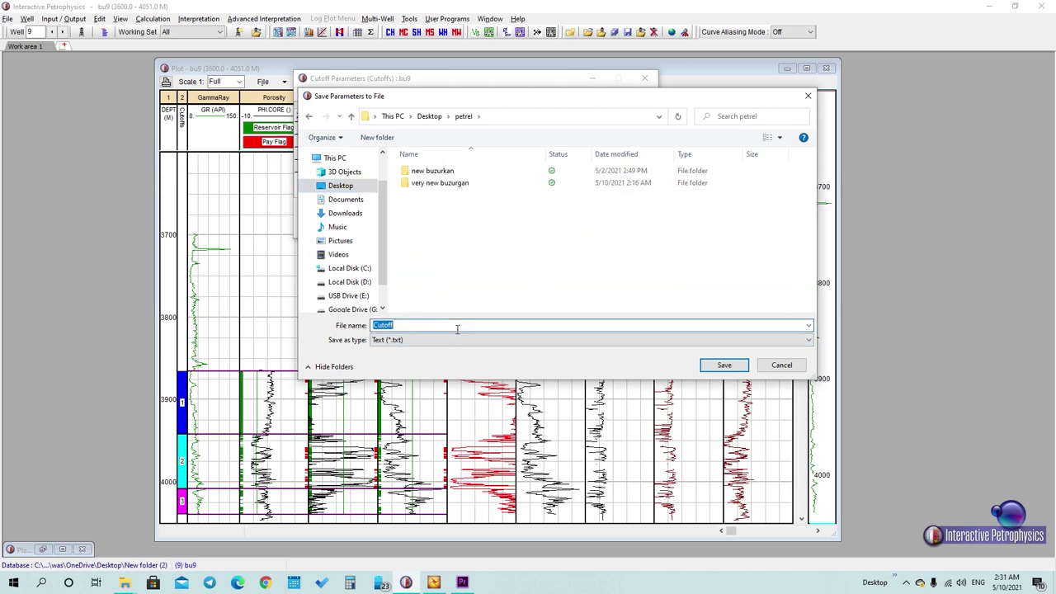
click(457, 328)
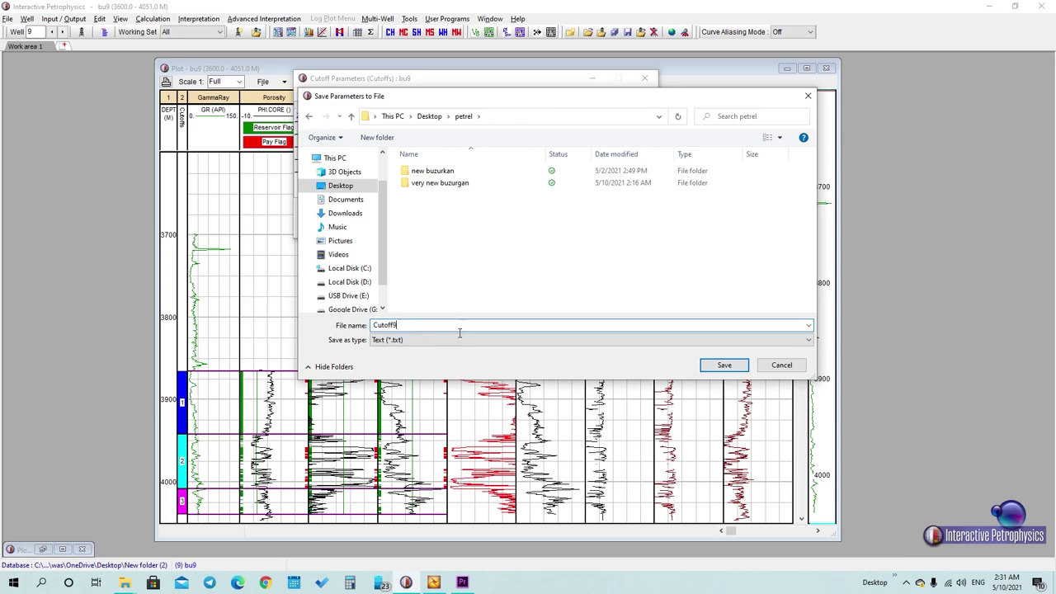
click(707, 365)
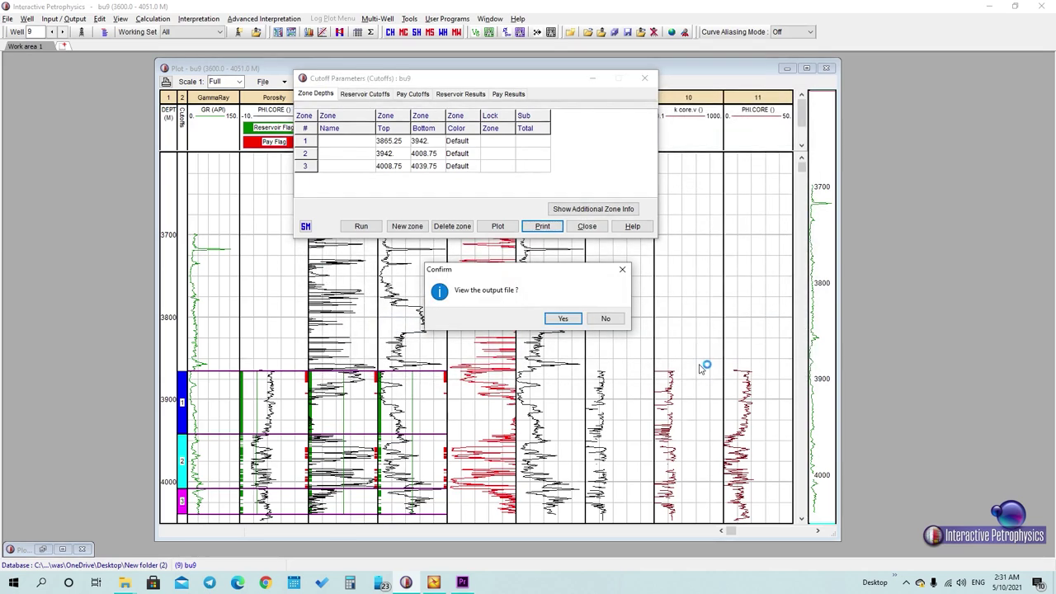
View the exported cutoff summary report for well bu9 and close it.
click(562, 319)
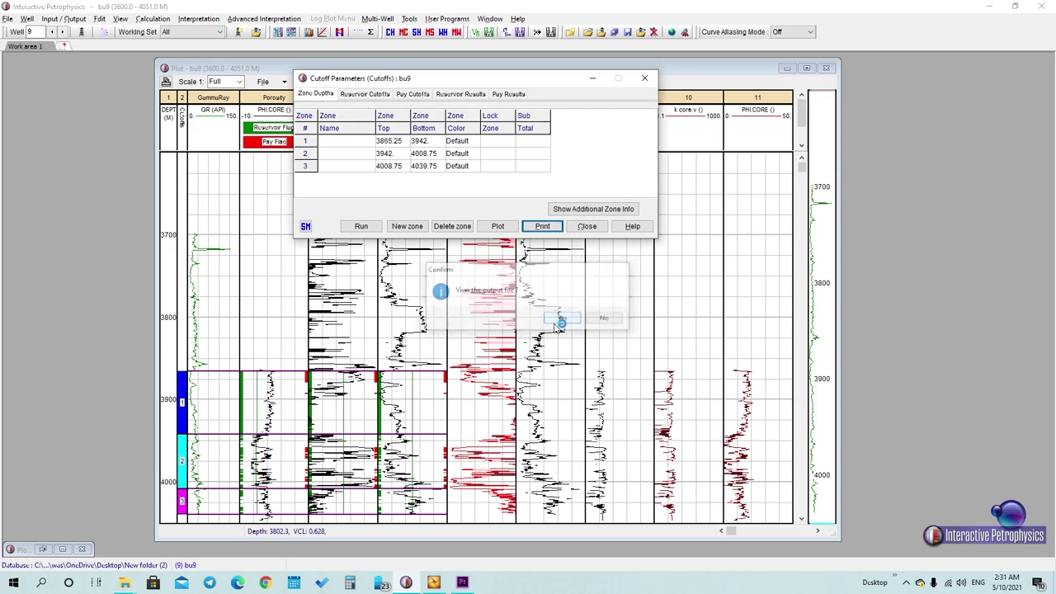
scroll(580, 284, right, 4)
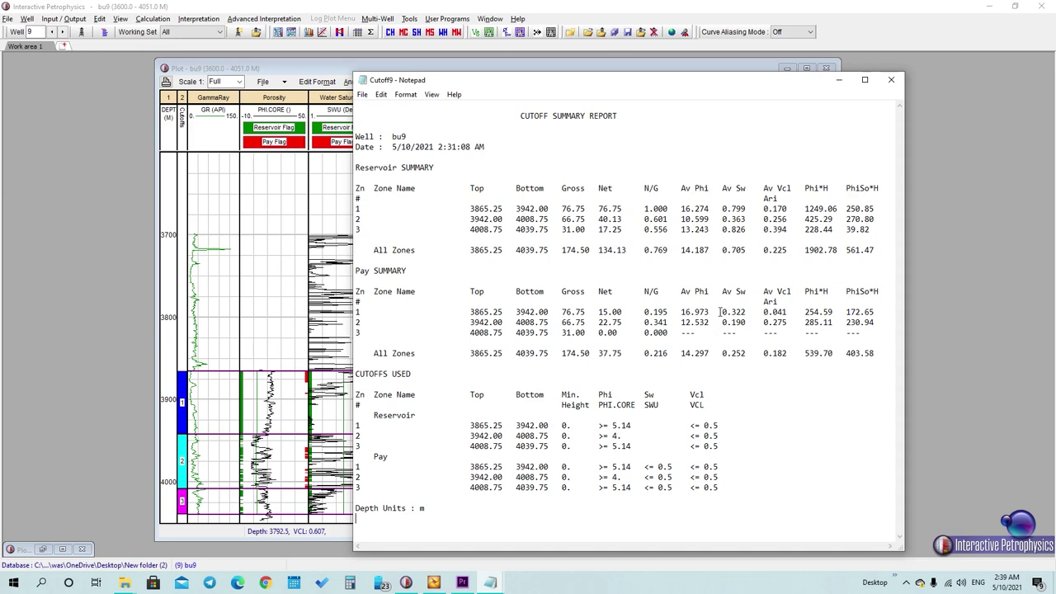
click(892, 79)
Switch to the desktop, move the b9 note aside and open Cutoff9 from the petrel folder.
click(994, 6)
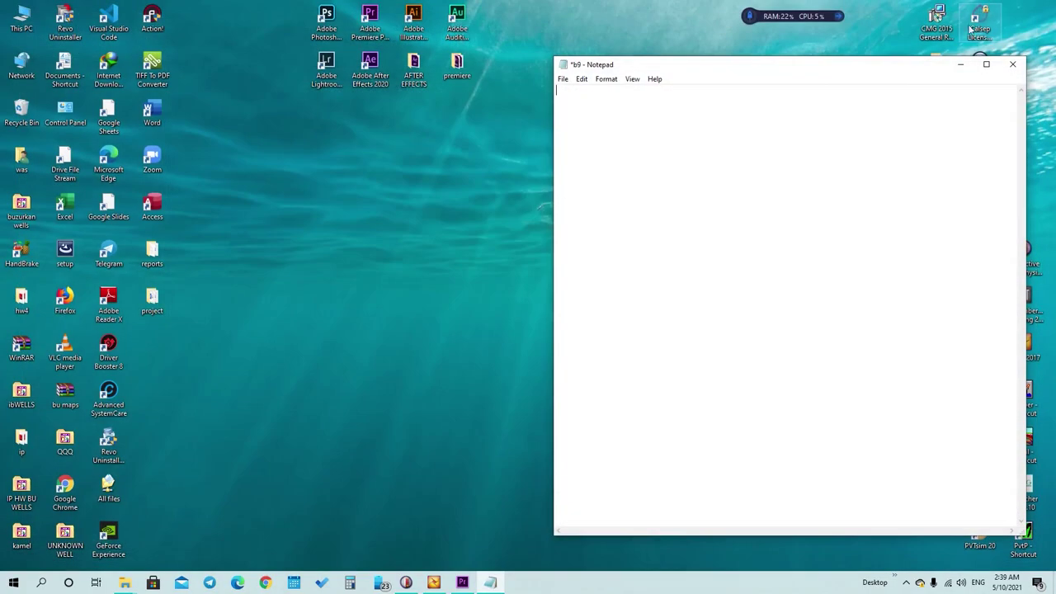
drag(856, 68, 404, 62)
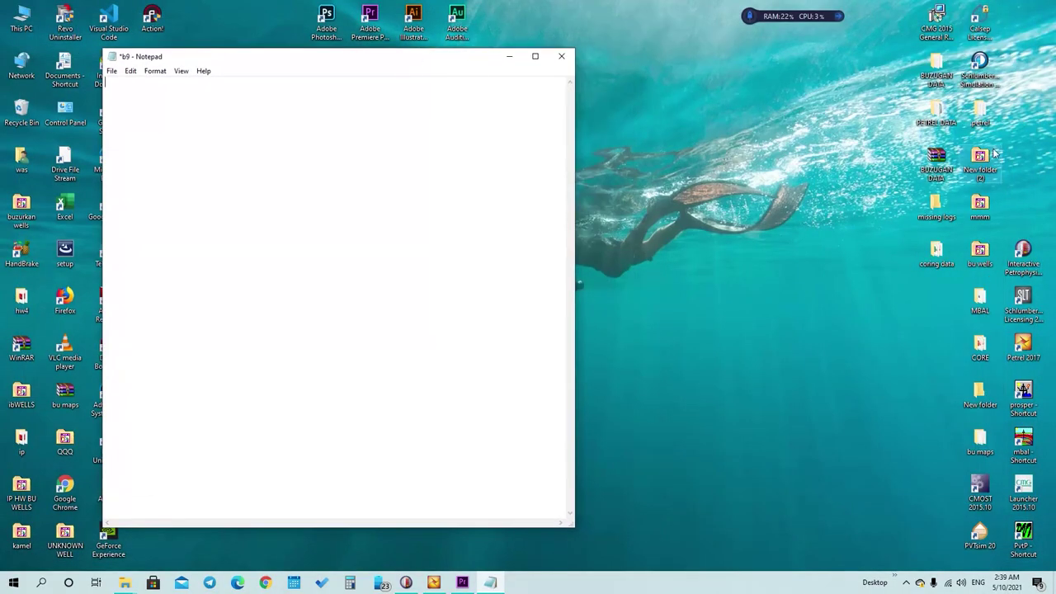
double_click(981, 111)
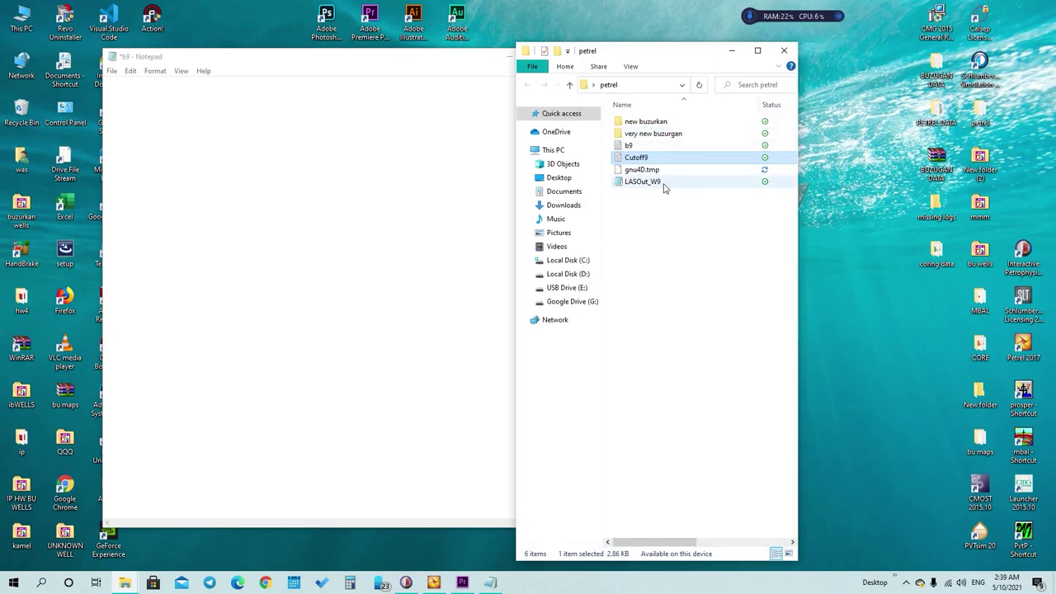
click(642, 158)
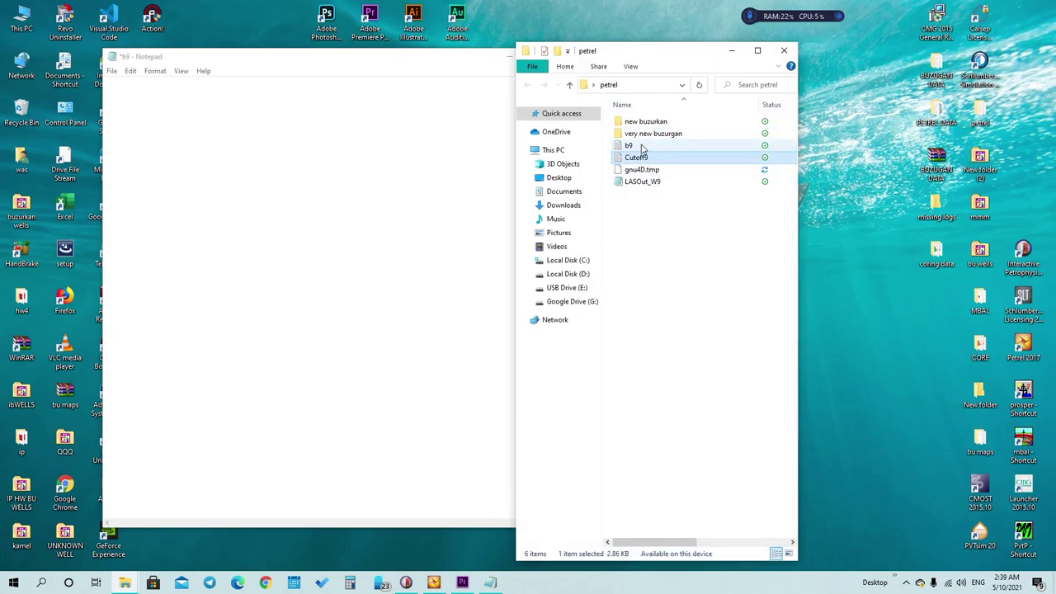
double_click(644, 158)
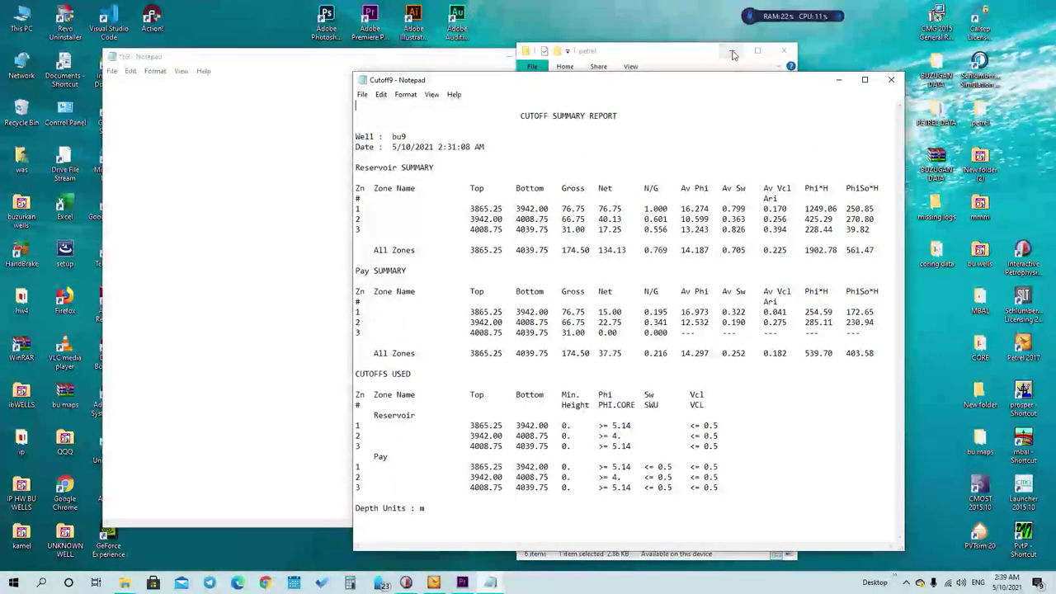
Minimize the folder and arrange the b9 note and the Cutoff9 report side by side without overlap.
click(733, 50)
drag(695, 87, 835, 57)
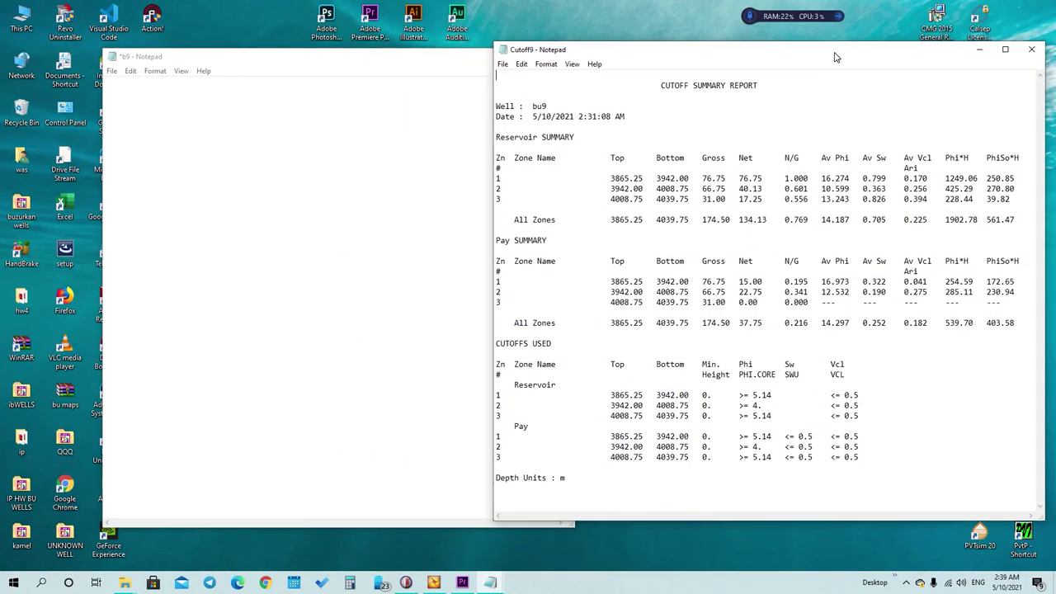
drag(495, 305, 580, 305)
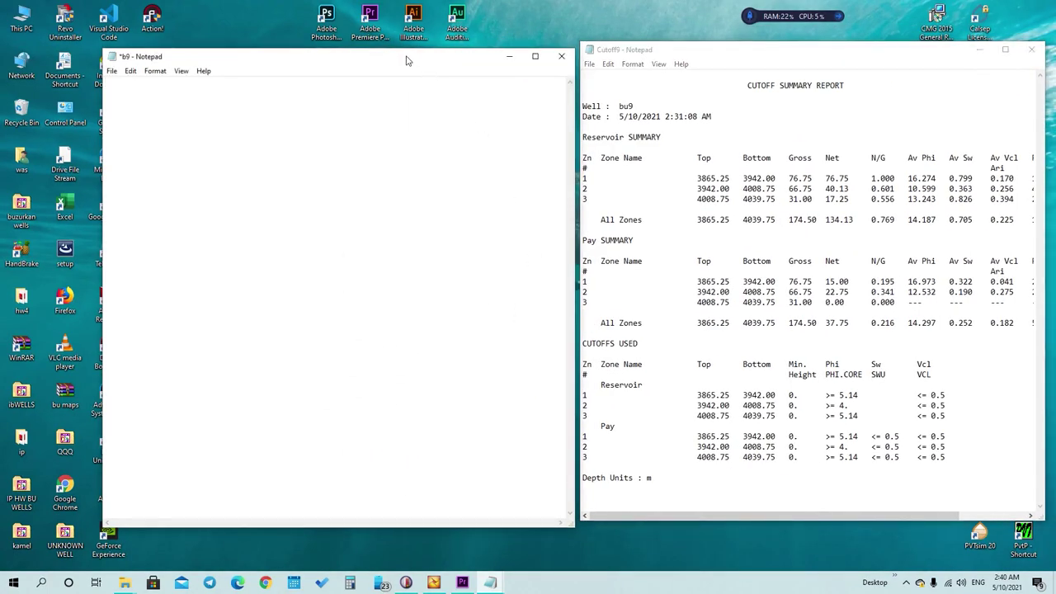
drag(407, 60, 387, 53)
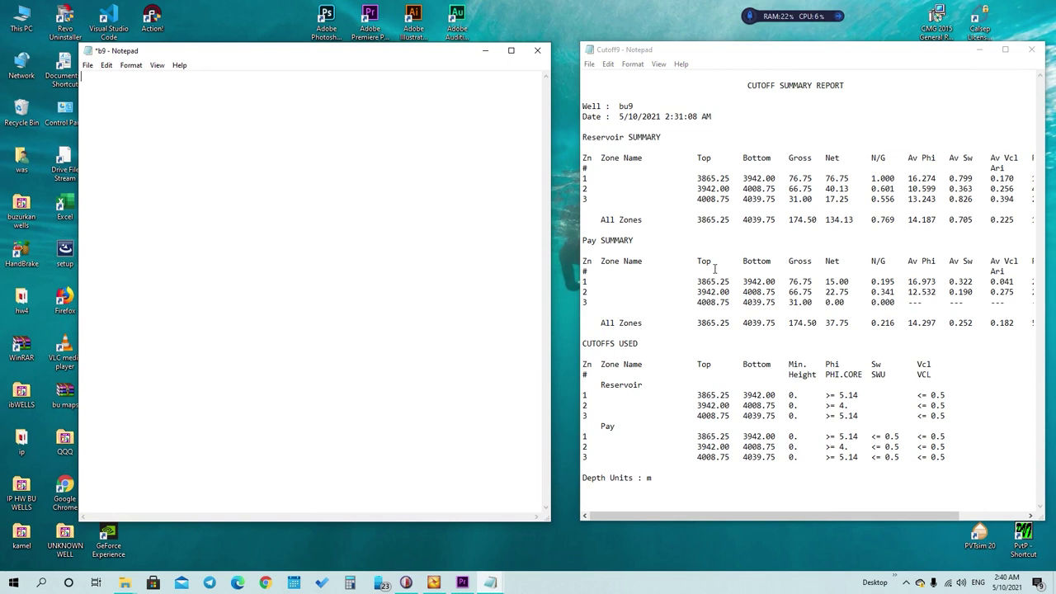
Copy zone 1's top and bottom depths, 3865.25 and 3942.00, into the b9 note on separate lines.
drag(698, 178, 780, 187)
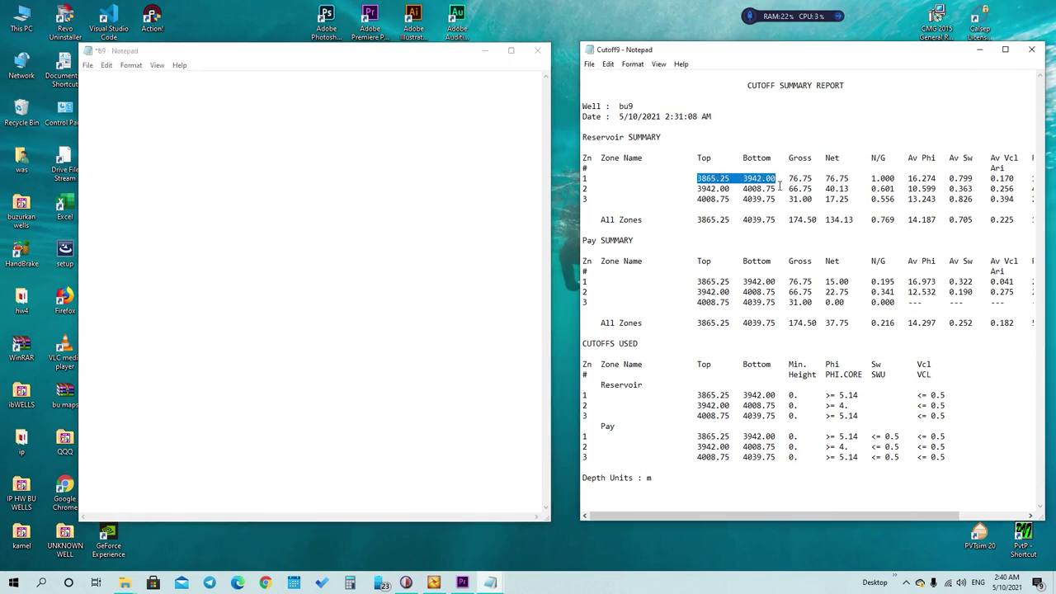
right_click(764, 183)
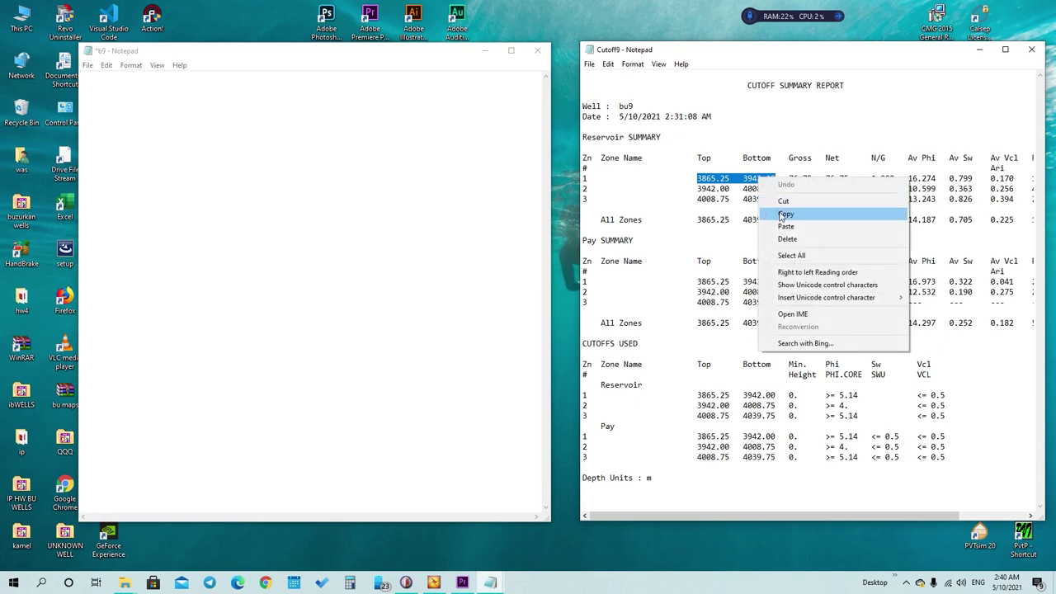
click(784, 214)
click(102, 91)
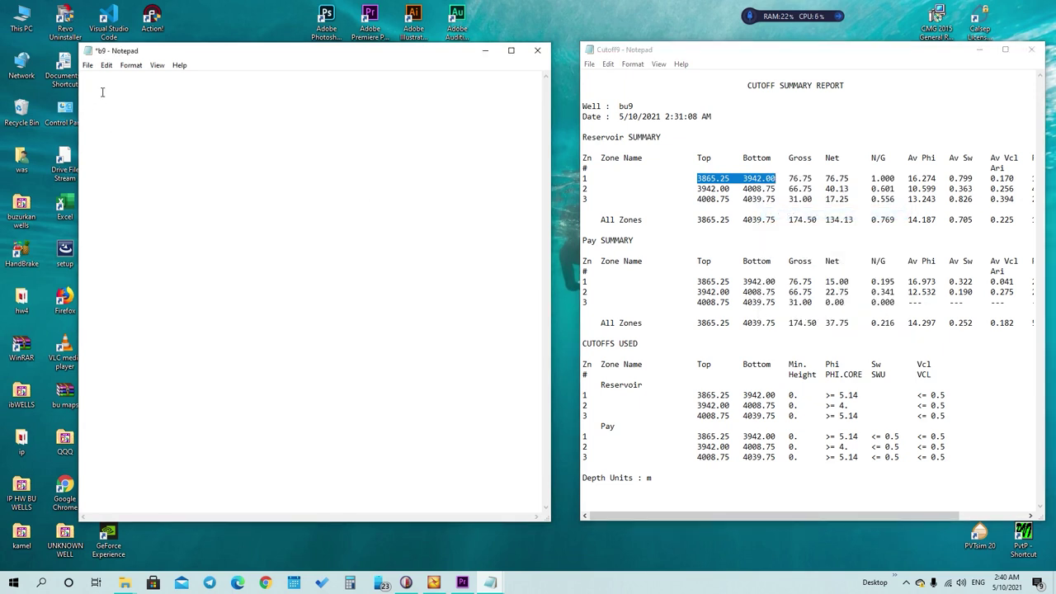
right_click(102, 91)
click(147, 139)
key(ctrl+Left)
key(Return)
Copy zone 2's depths, 3942.00 and 4008.75, from the report onto separate lines below the zone 1 depths.
drag(700, 195, 779, 195)
right_click(778, 195)
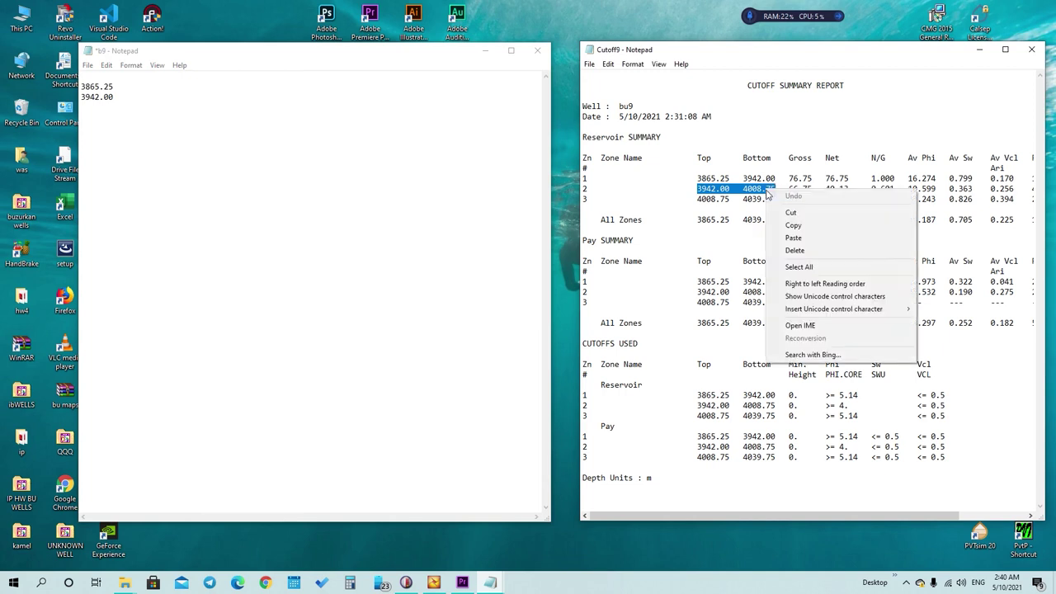
click(805, 224)
click(100, 115)
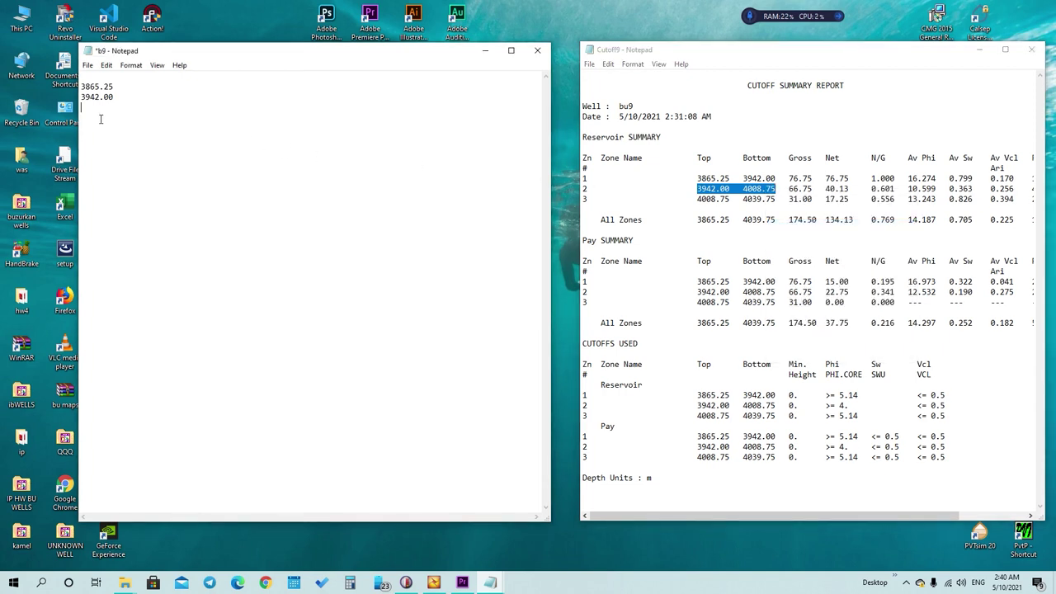
right_click(101, 113)
click(129, 158)
key(ctrl+Left)
key(Return)
Add zone 3's depths, 4008.75 and 4039.75, from the report on separate lines at the end of the b9 note.
drag(698, 200, 781, 206)
right_click(768, 200)
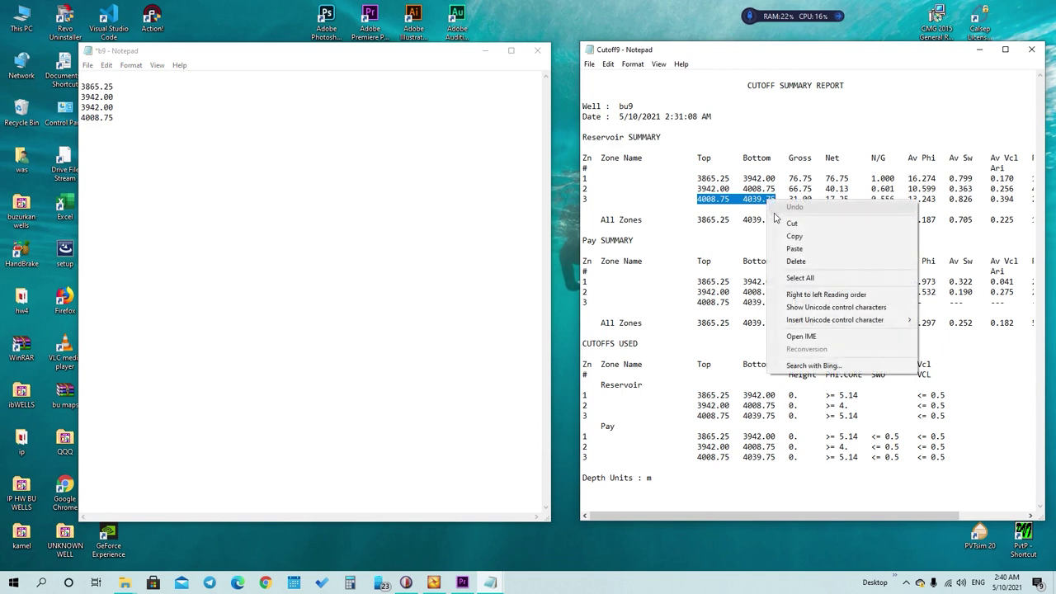
click(792, 236)
click(97, 132)
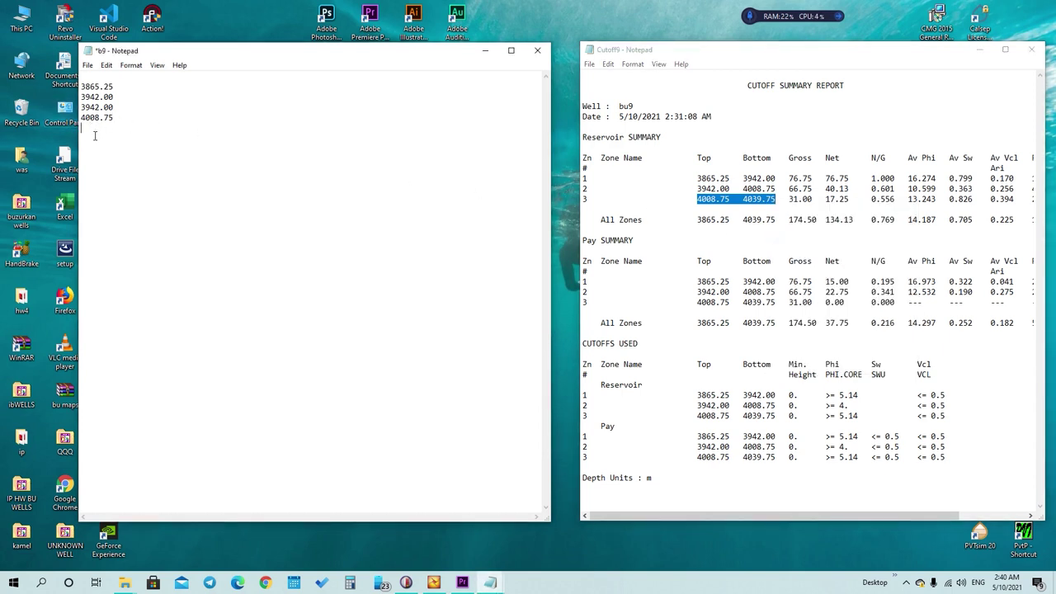
right_click(94, 136)
click(130, 174)
key(Return)
Copy zone 1's reservoir N/G value 1.000 into a second column beside both zone 1 depths.
drag(873, 181, 899, 185)
right_click(897, 183)
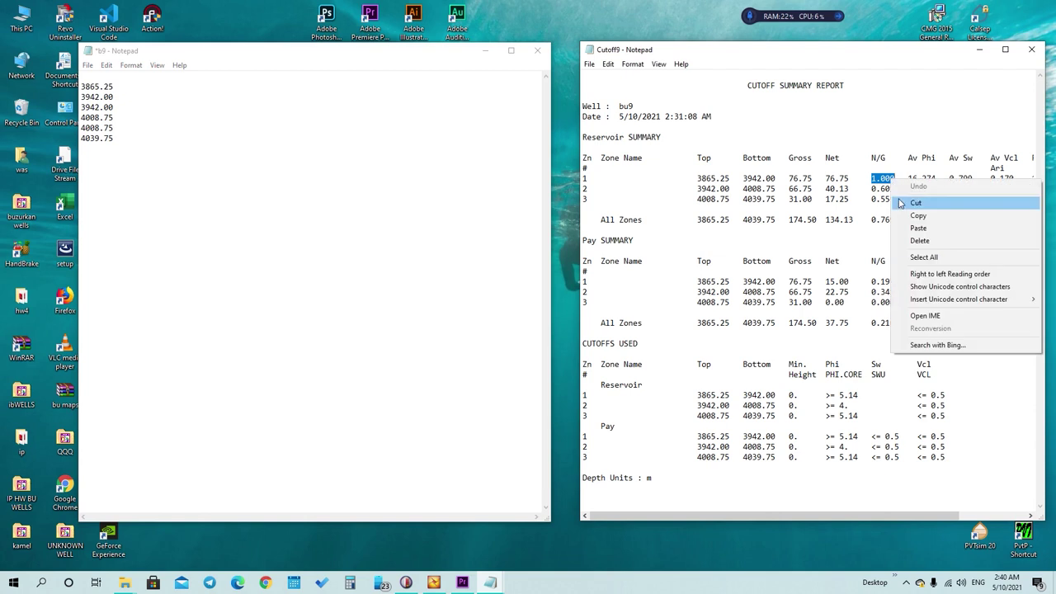
click(916, 217)
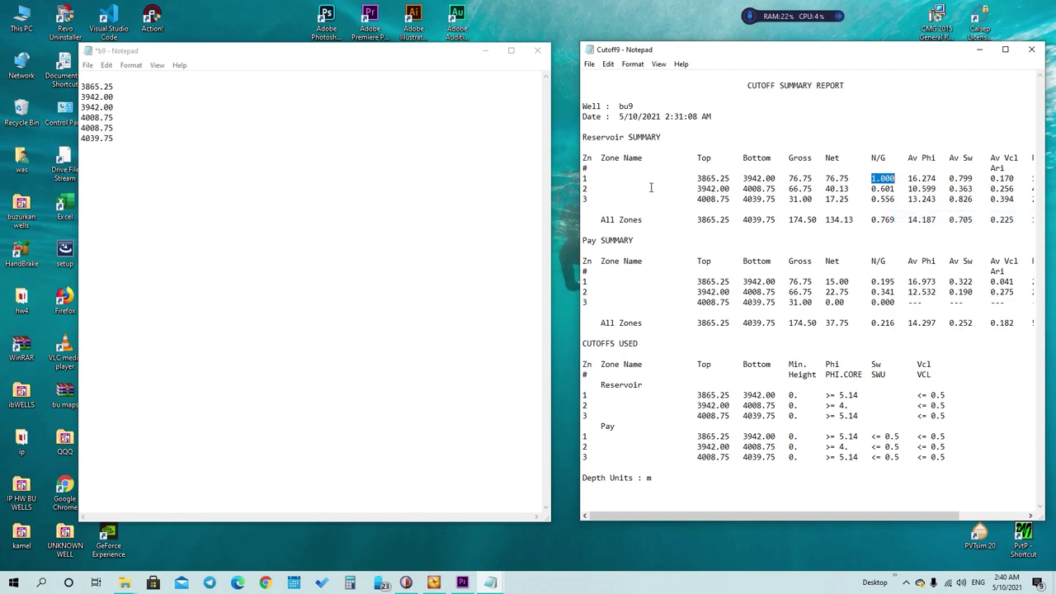
click(140, 91)
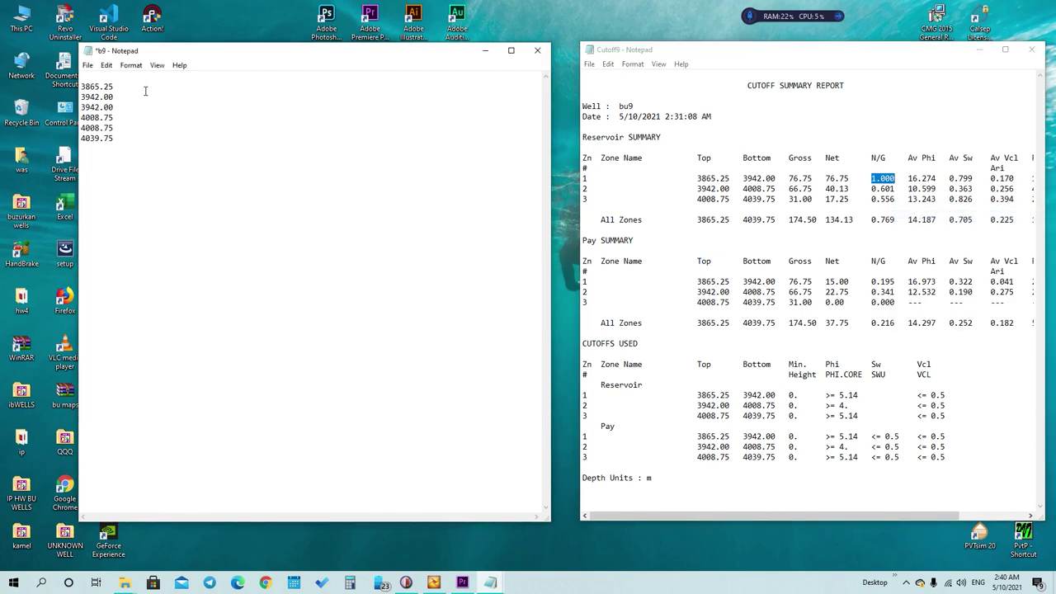
right_click(142, 89)
right_click(146, 104)
click(165, 146)
Copy zone 2's reservoir N/G value 0.601 from the report into the second column beside both zone 2 depths.
drag(873, 189, 903, 197)
right_click(890, 193)
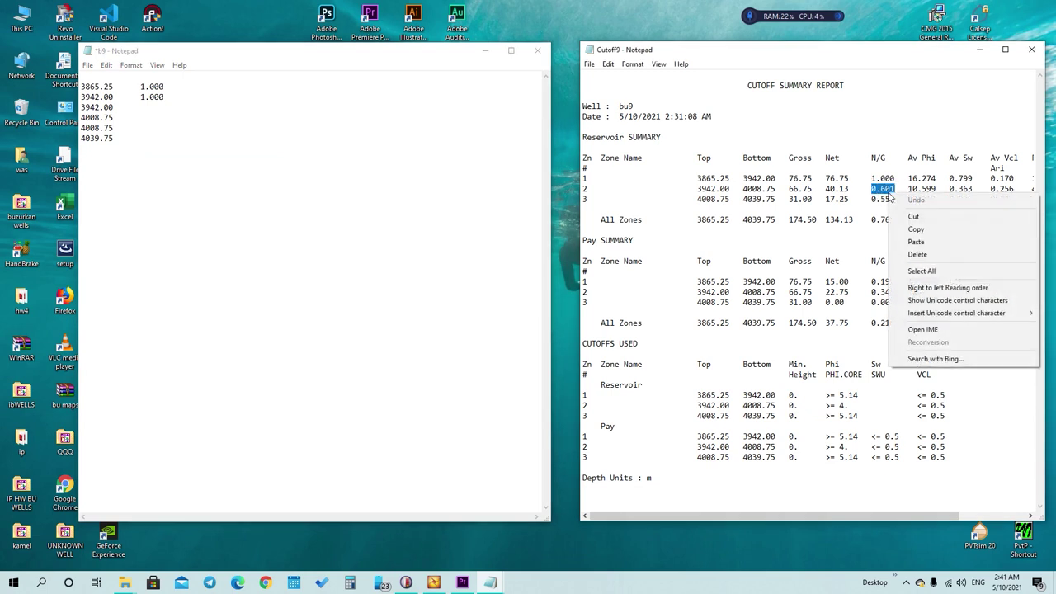
click(916, 229)
click(136, 108)
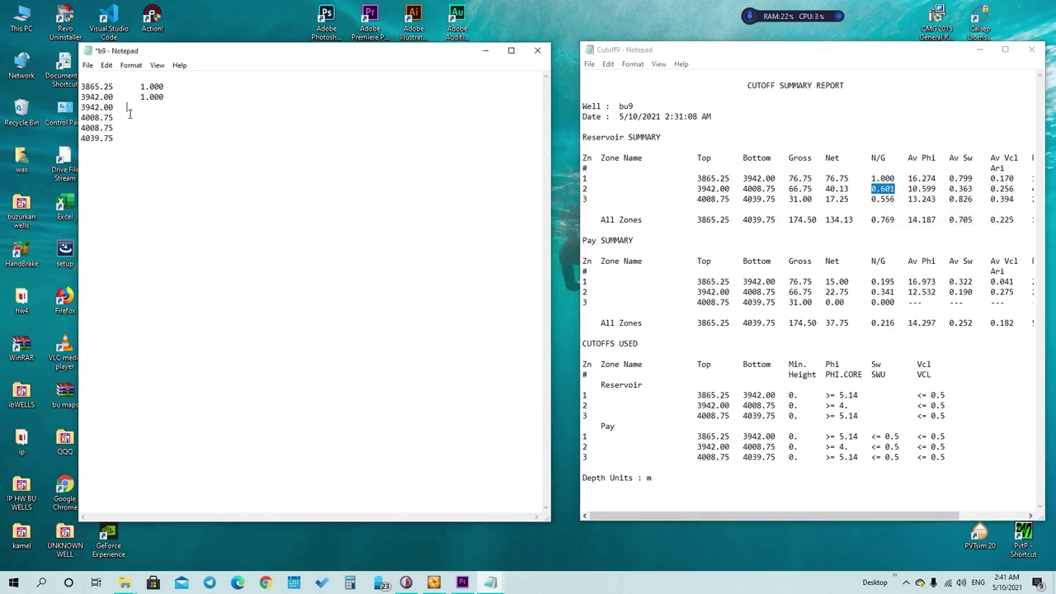
right_click(142, 113)
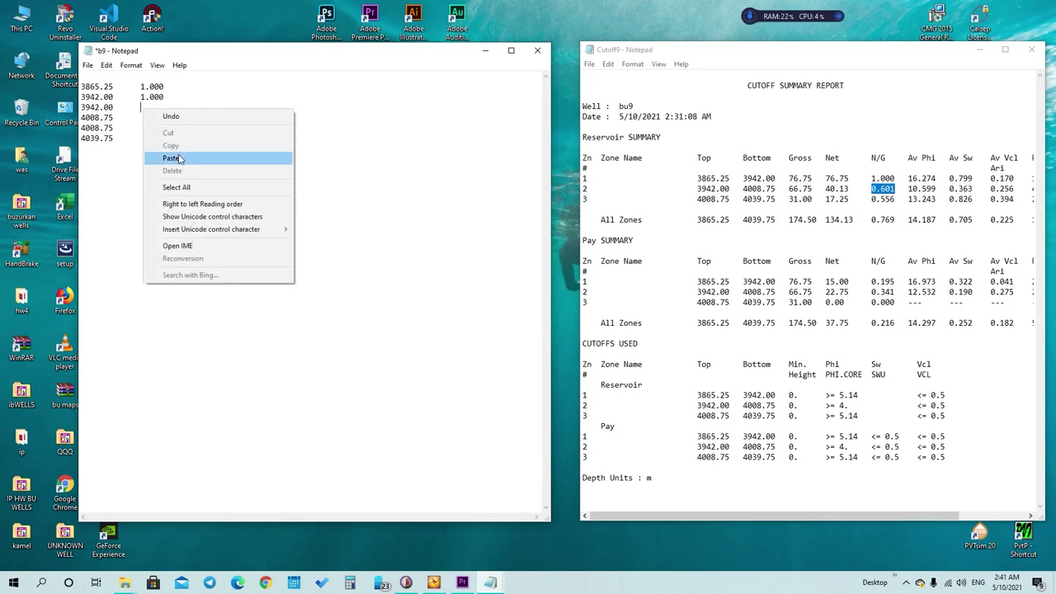
click(173, 156)
click(130, 118)
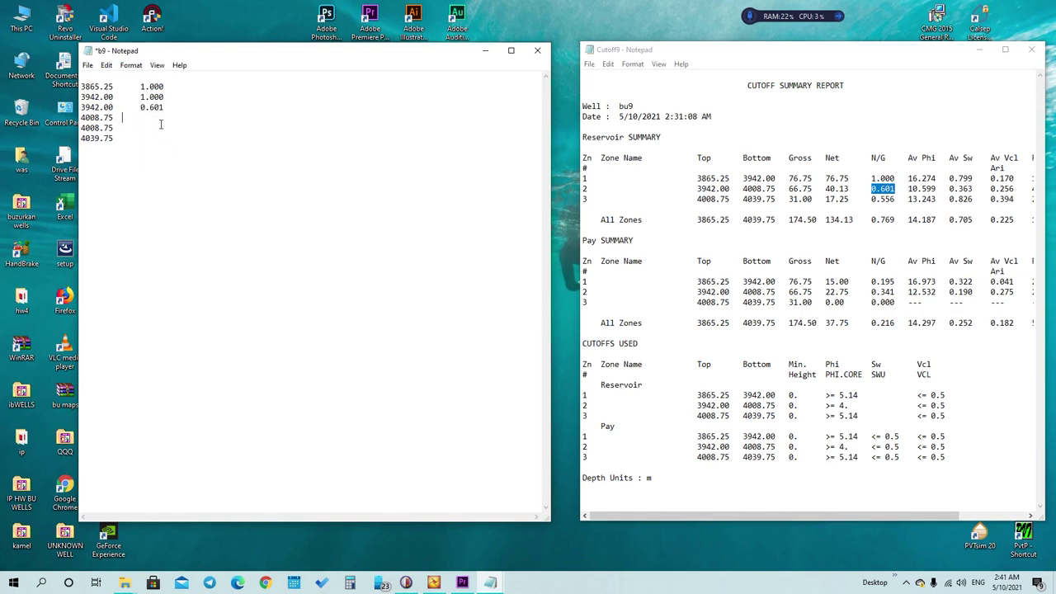
right_click(162, 123)
click(186, 171)
Change zone 2's top depth in the b9 note to 3942.1.
drag(83, 102, 119, 104)
click(118, 104)
drag(81, 99, 165, 108)
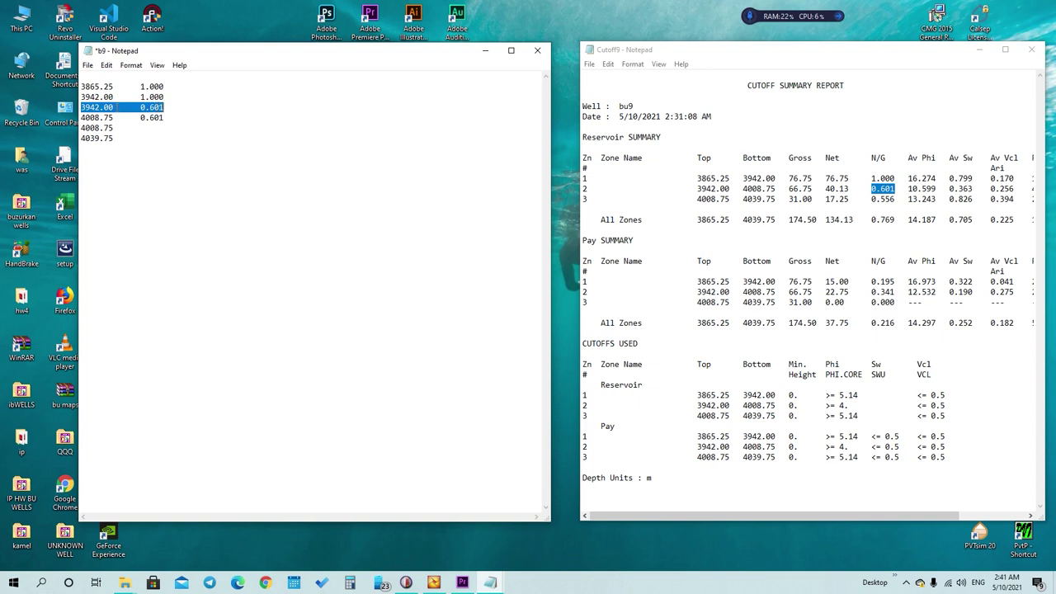
drag(81, 97, 171, 111)
click(132, 109)
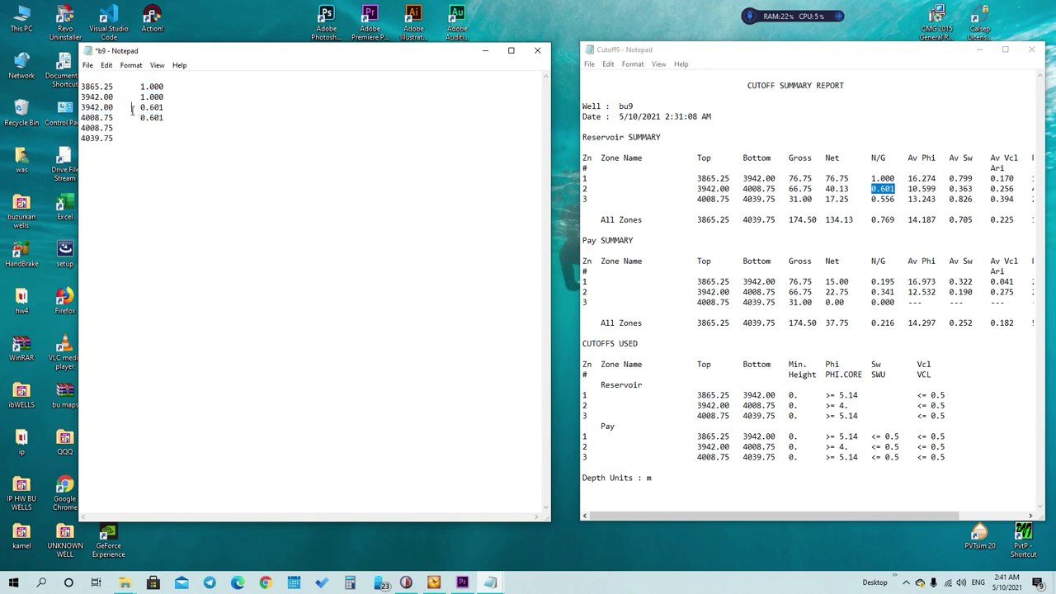
key(shift+Left)
key(shift+Left)
text(1)
Change zone 3's top depth in the b9 note to 4008.751.
drag(81, 118, 117, 129)
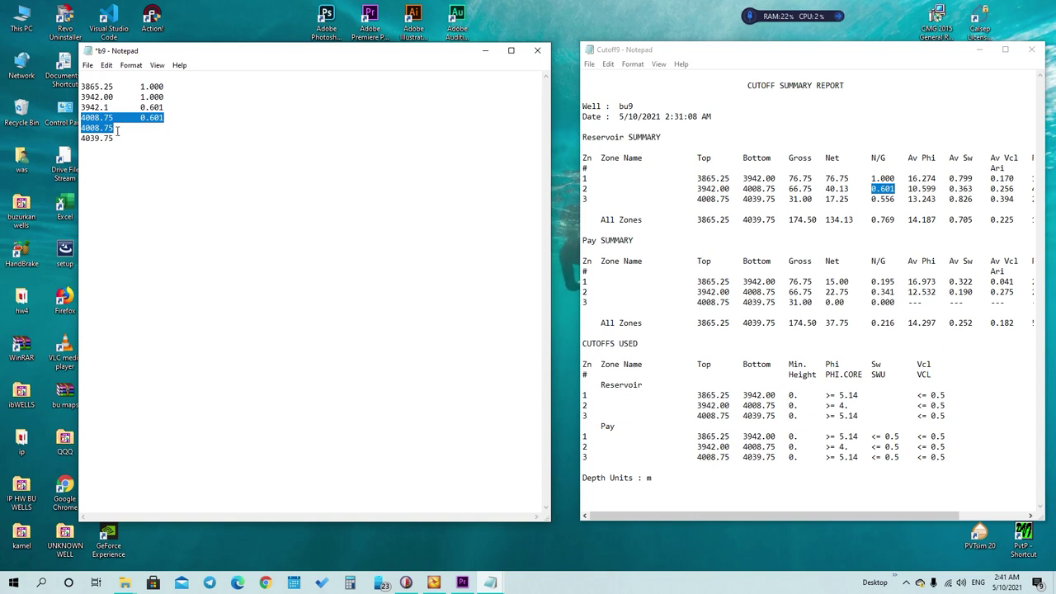
click(118, 132)
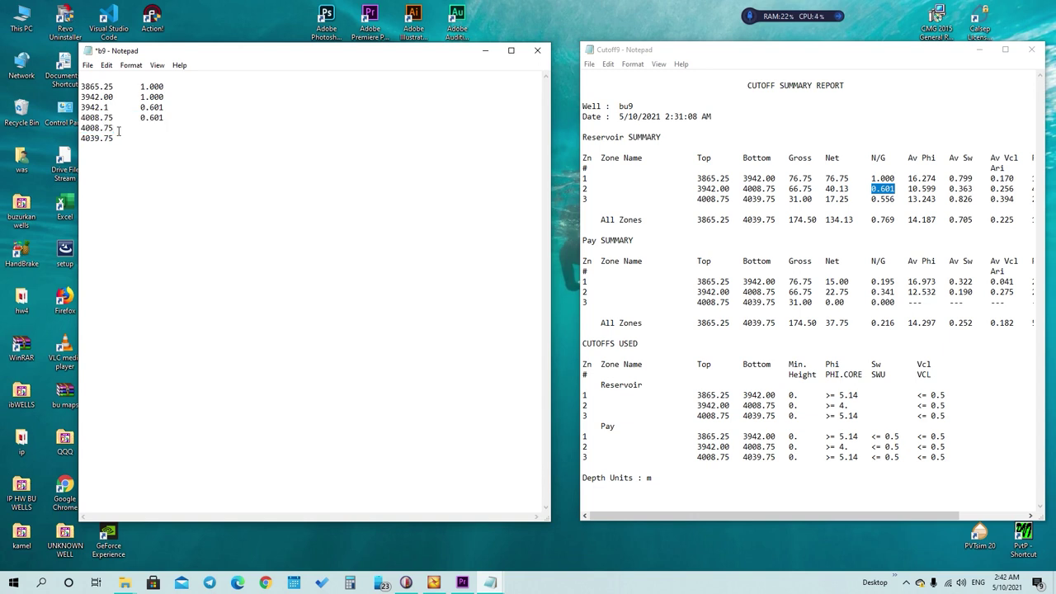
text(1)
Copy zone 3's reservoir N/G value 0.556 from the report into the second column beside both zone 3 depths.
drag(872, 199, 899, 201)
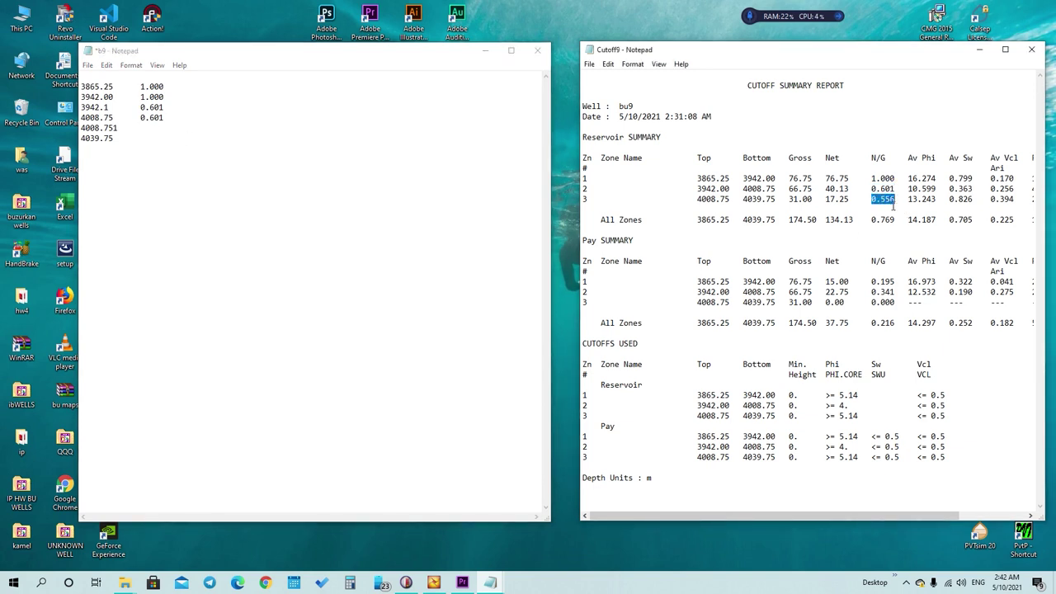
right_click(888, 202)
click(915, 236)
click(139, 134)
right_click(148, 133)
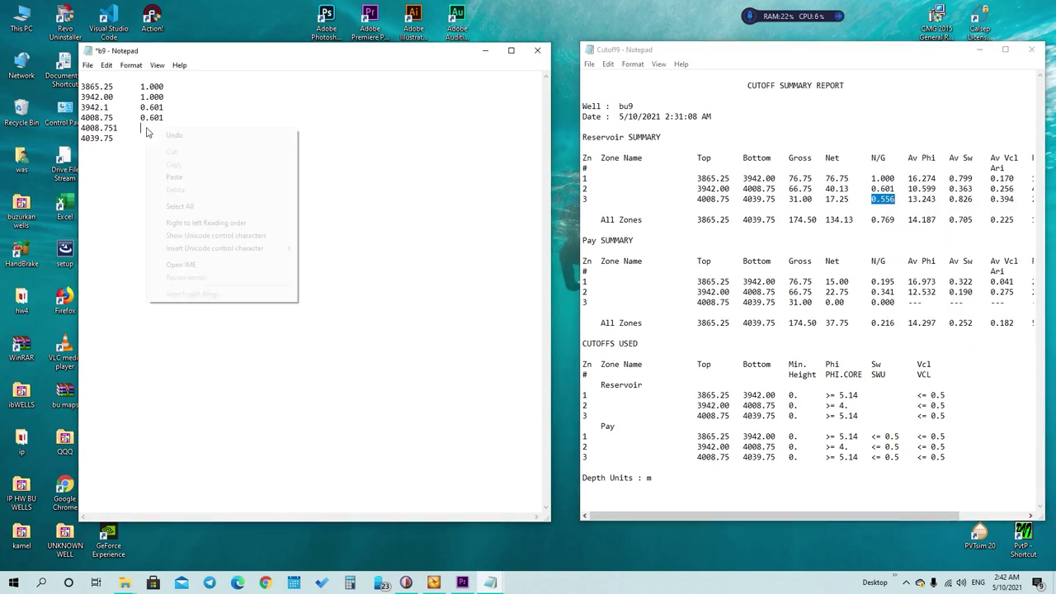
click(156, 179)
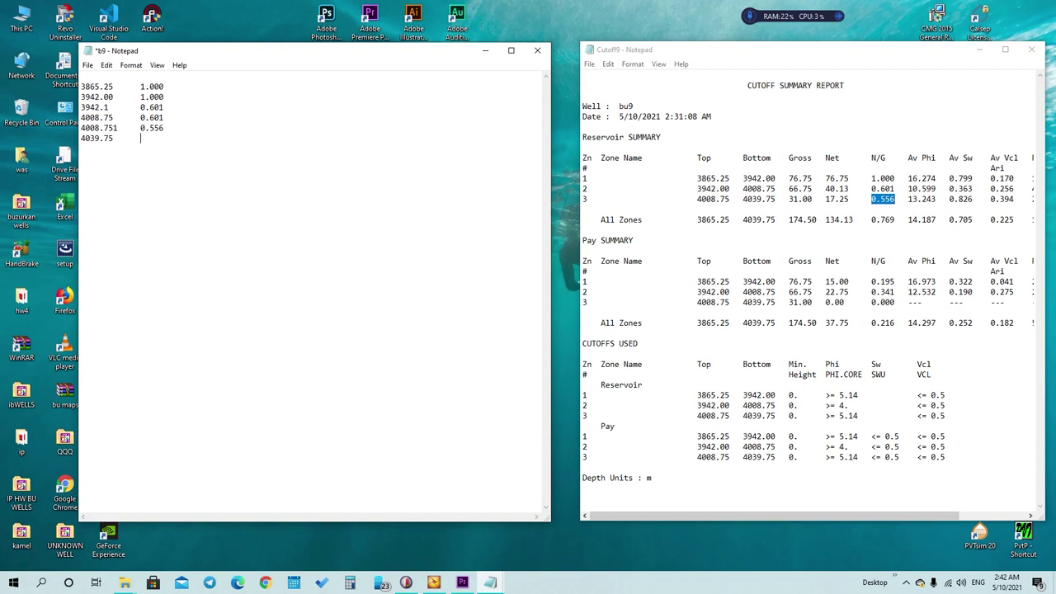
right_click(152, 142)
click(200, 191)
click(88, 66)
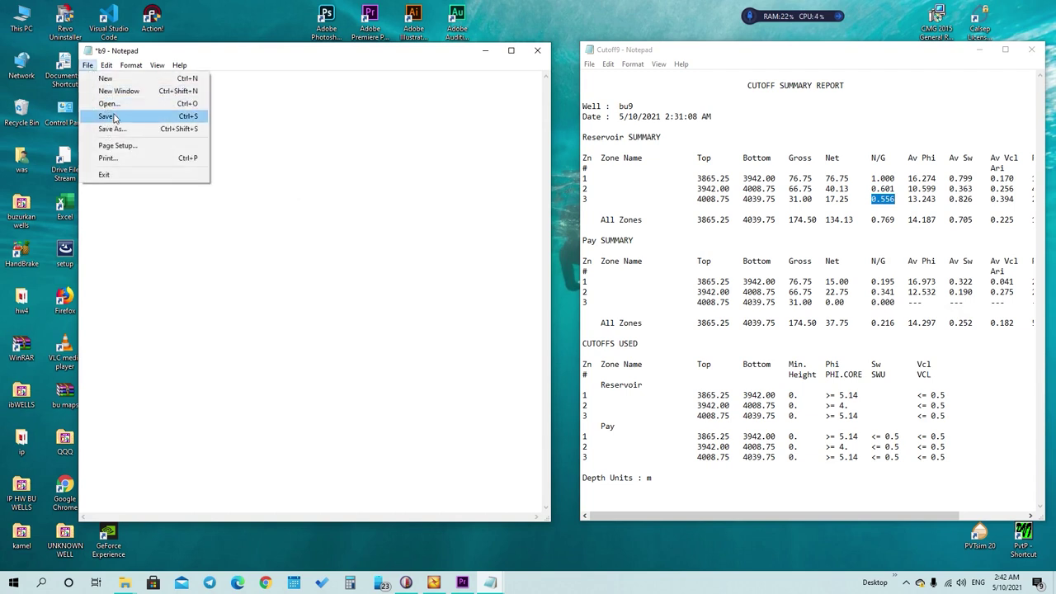
click(221, 94)
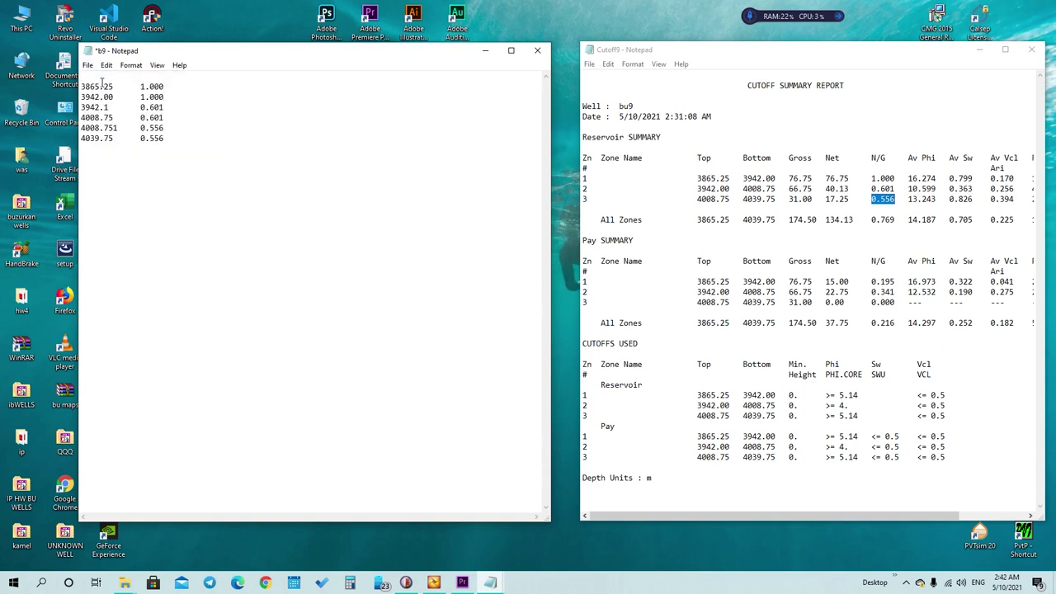
text(de)
key(BackSpace)
key(BackSpace)
Save the b9 note and close both it and the Cutoff9 report.
click(87, 66)
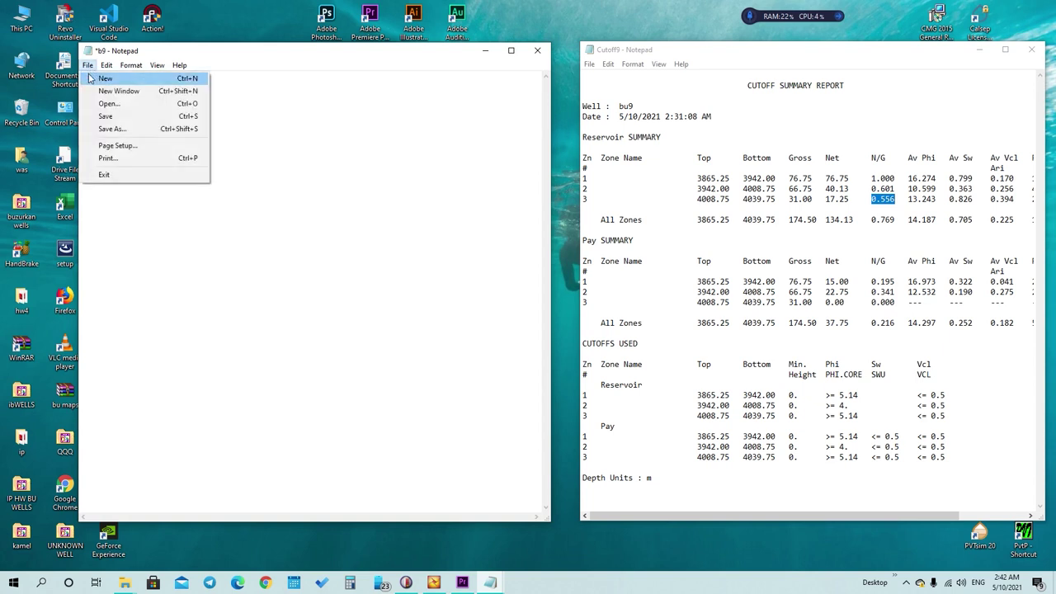
click(112, 117)
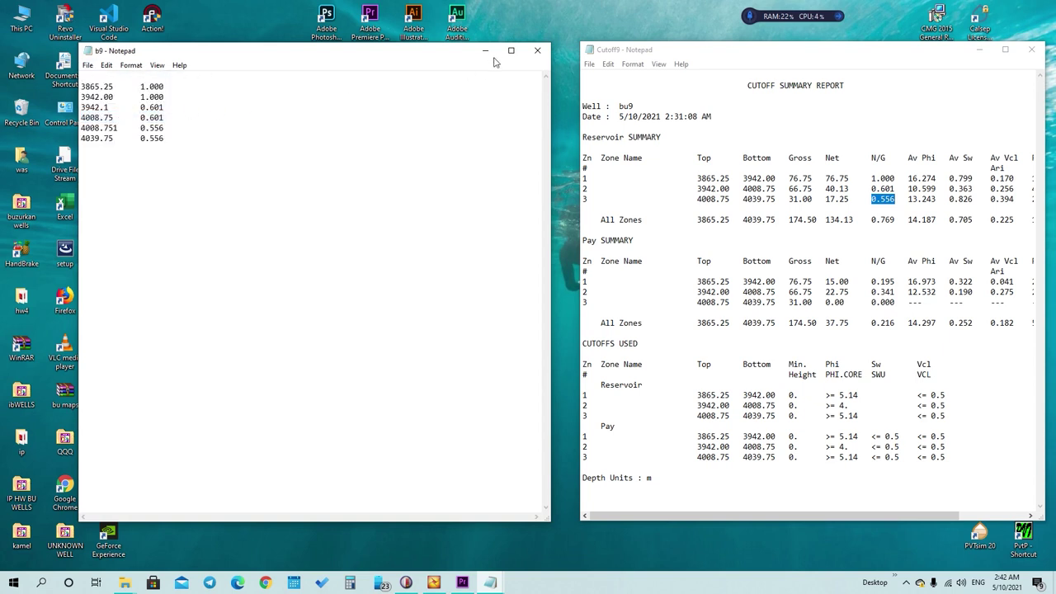
click(537, 51)
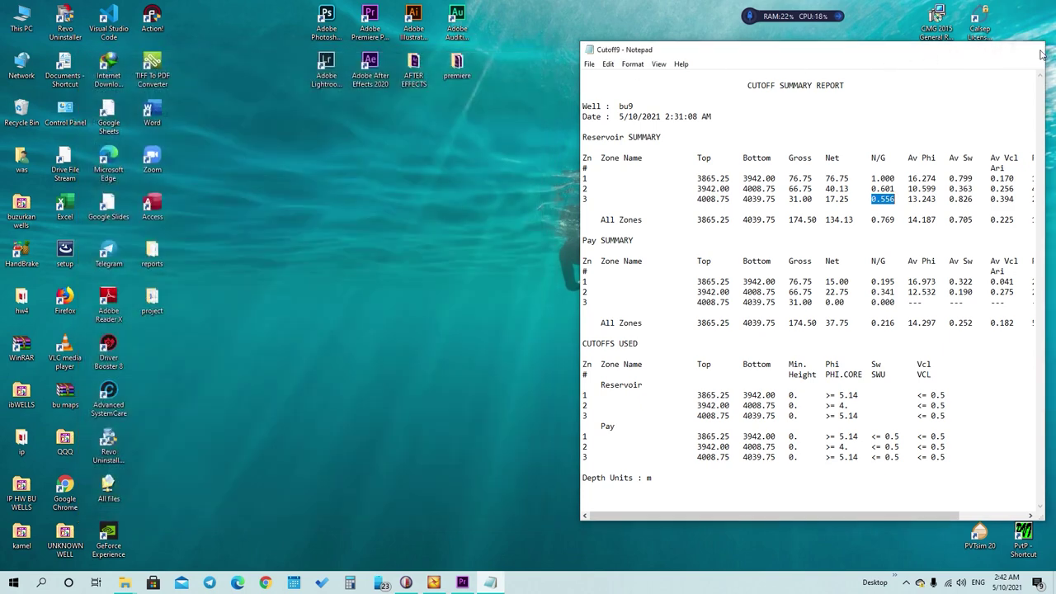
click(1032, 50)
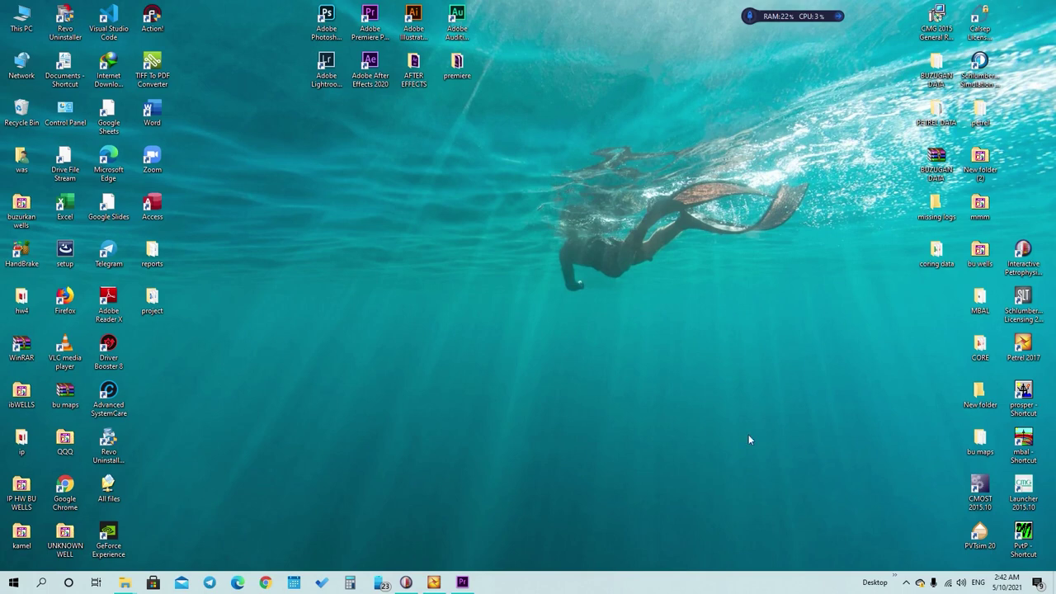
Switch to Petrel, show Well section window 1 and start a file import onto well BU 9.
click(435, 582)
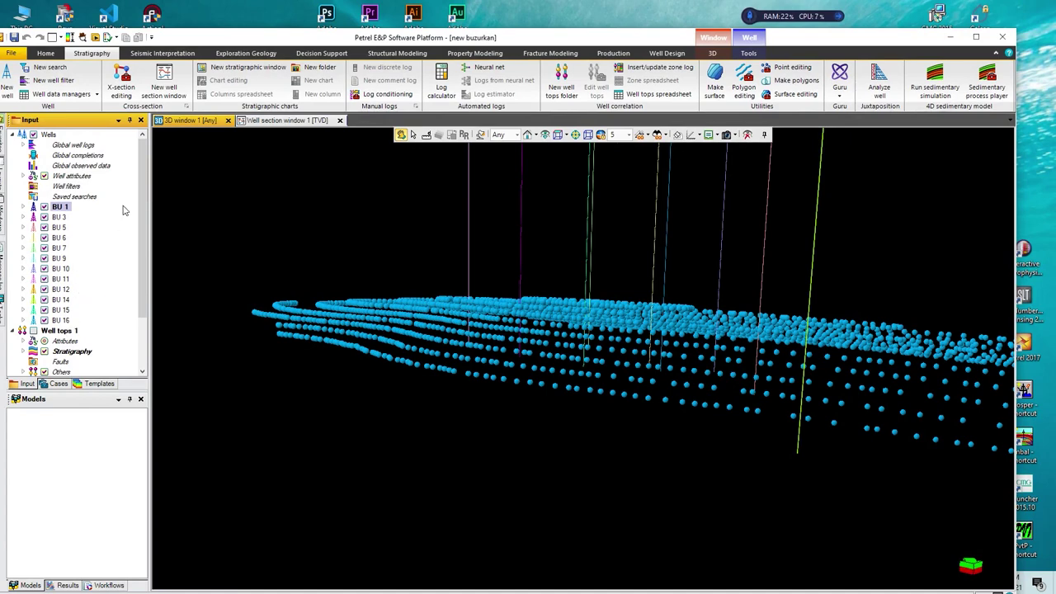
click(285, 121)
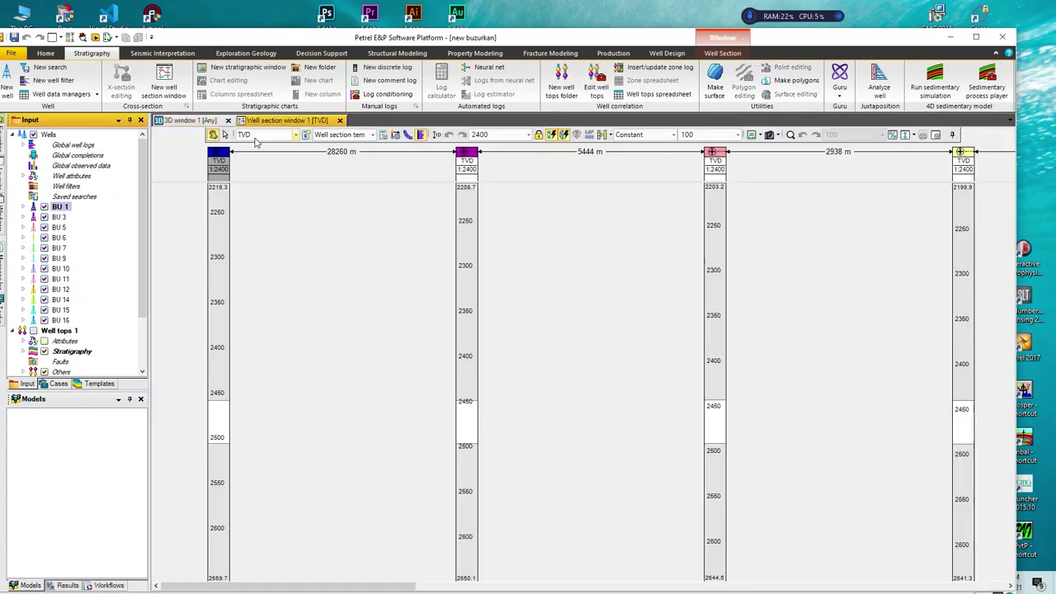
scroll(91, 305, down, 2)
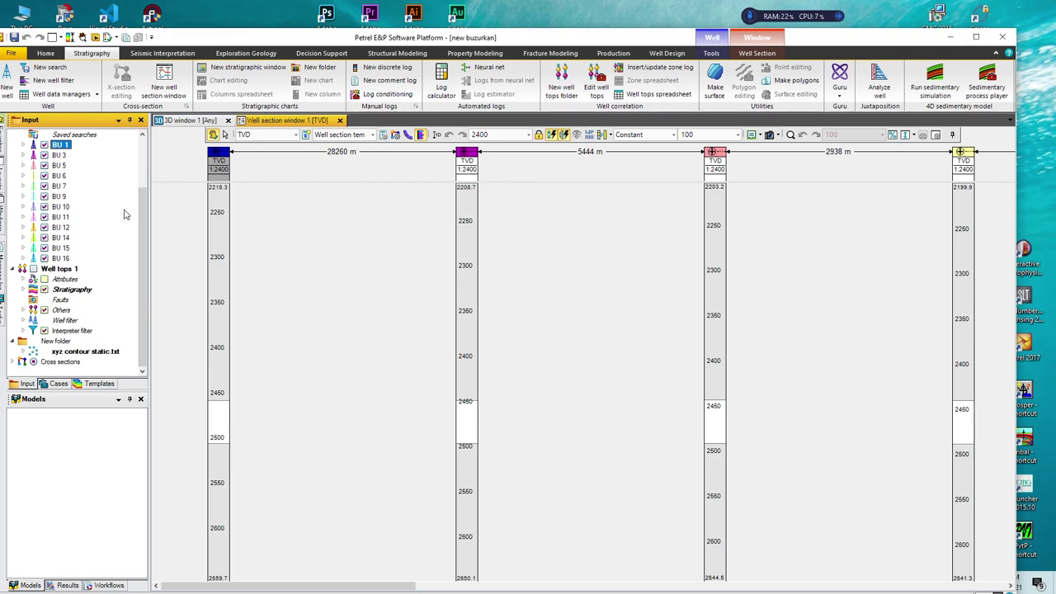
click(60, 197)
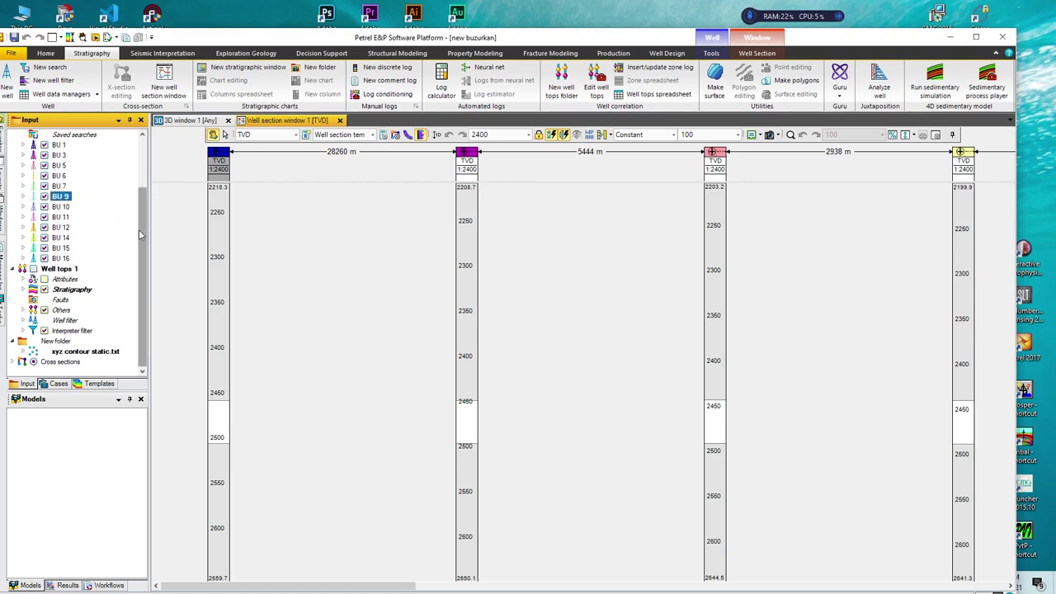
drag(139, 230, 141, 197)
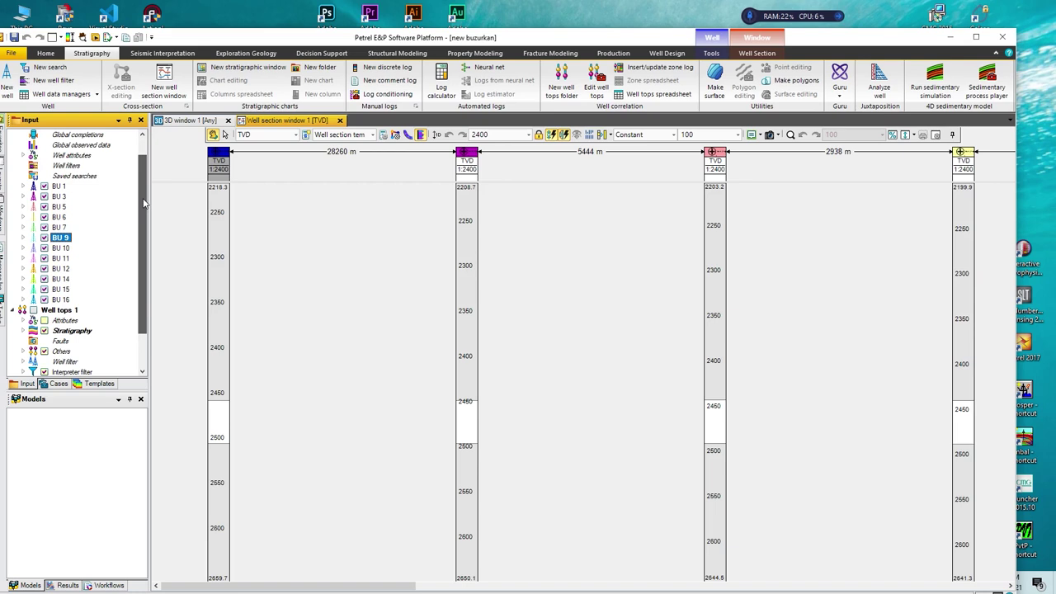
right_click(63, 240)
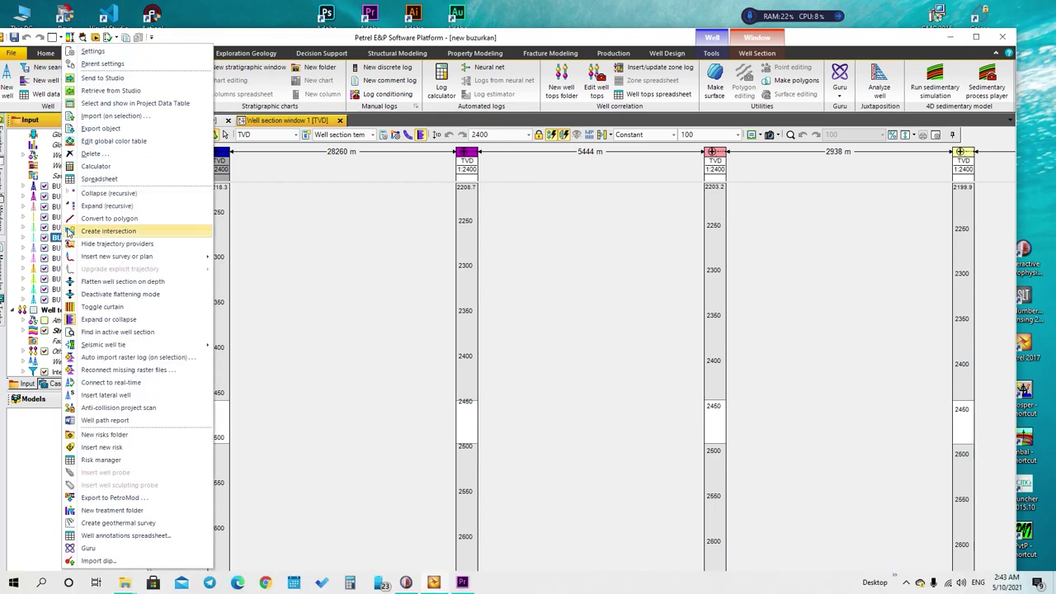
click(116, 117)
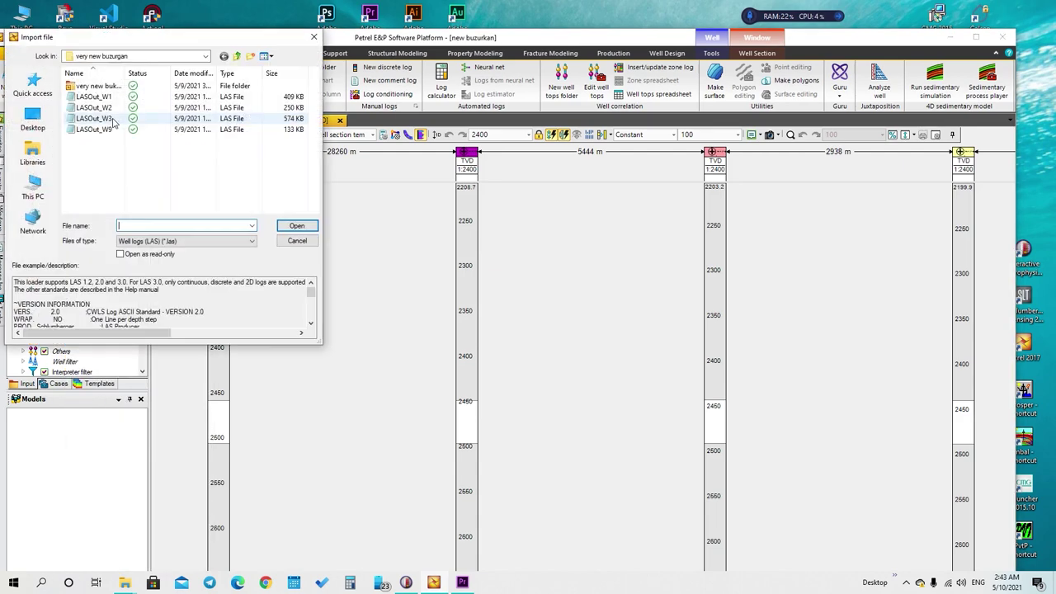
Set the import file type to Well logs (ASCII) and open b9 from the petrel folder on the Desktop.
click(169, 243)
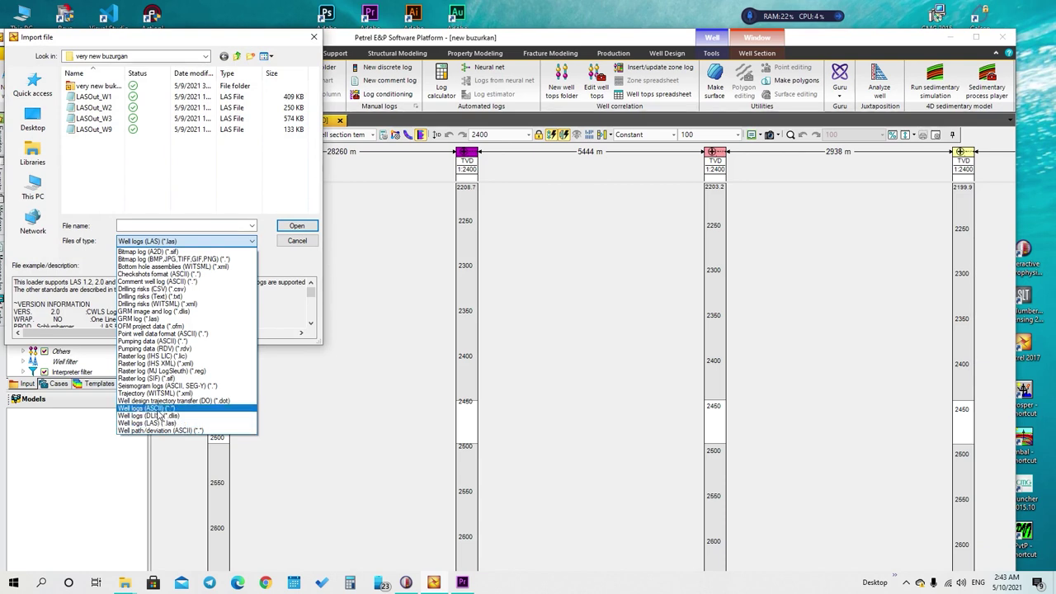
click(156, 410)
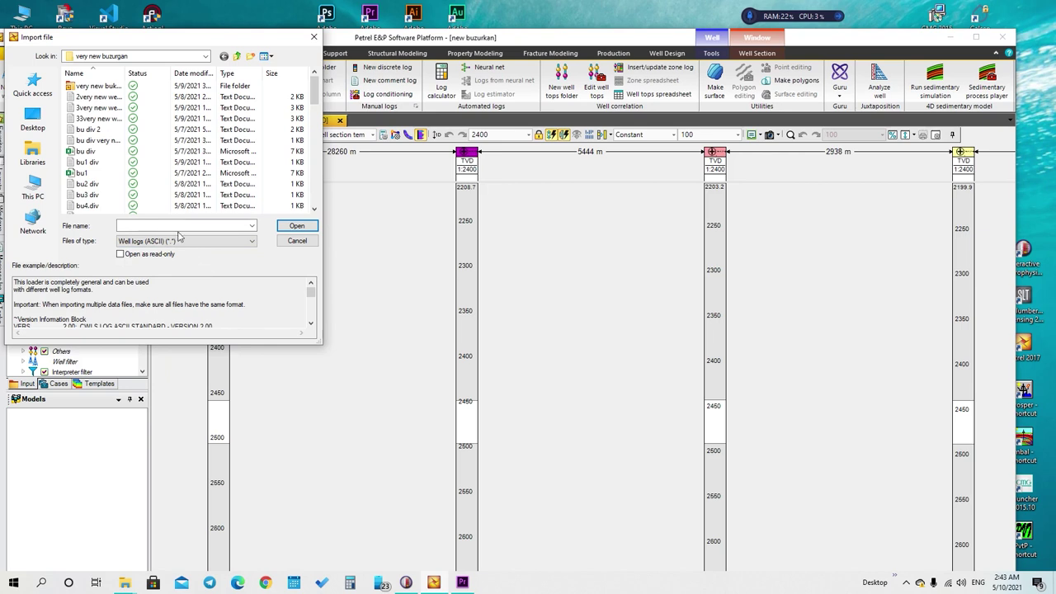
click(33, 120)
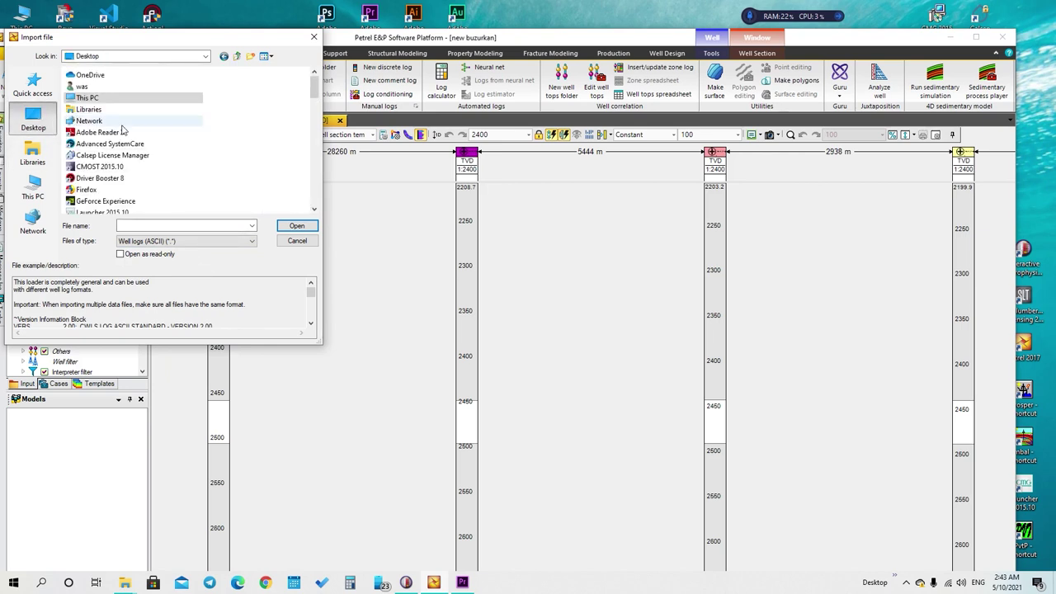
scroll(124, 140, down, 3)
scroll(124, 153, down, 3)
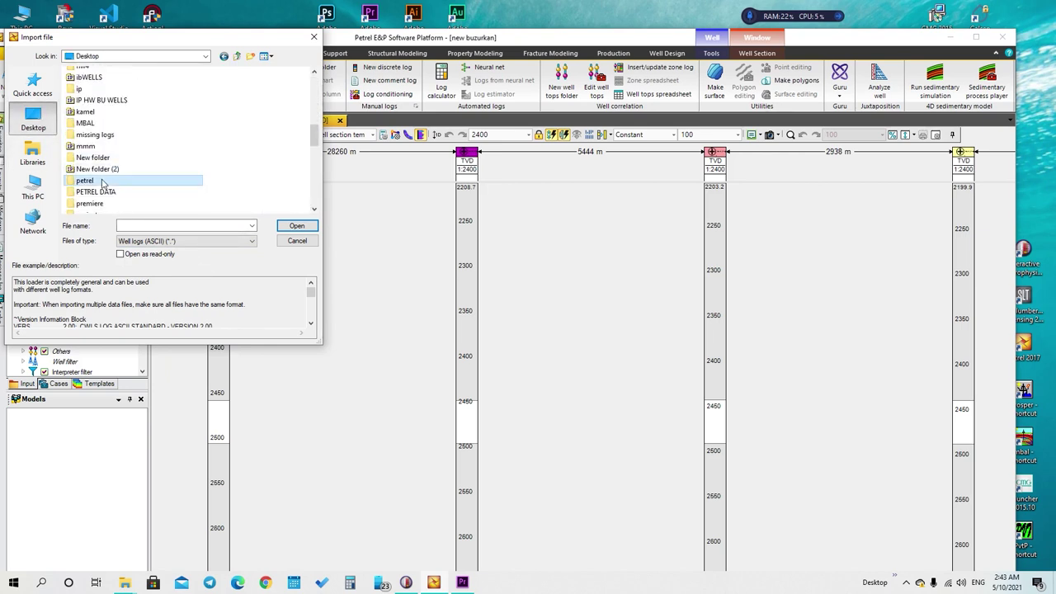
double_click(103, 180)
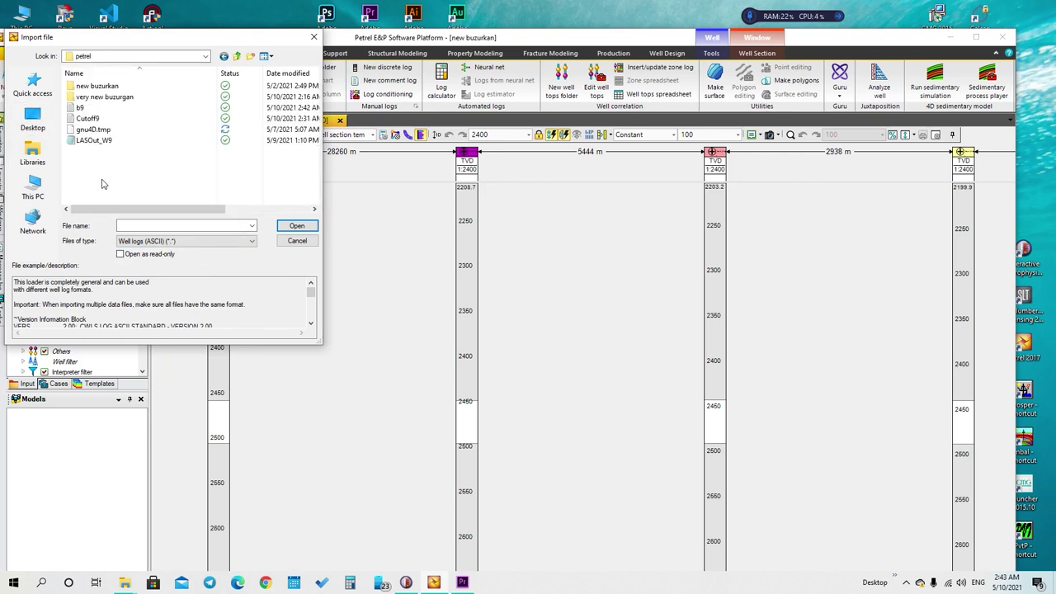
click(100, 109)
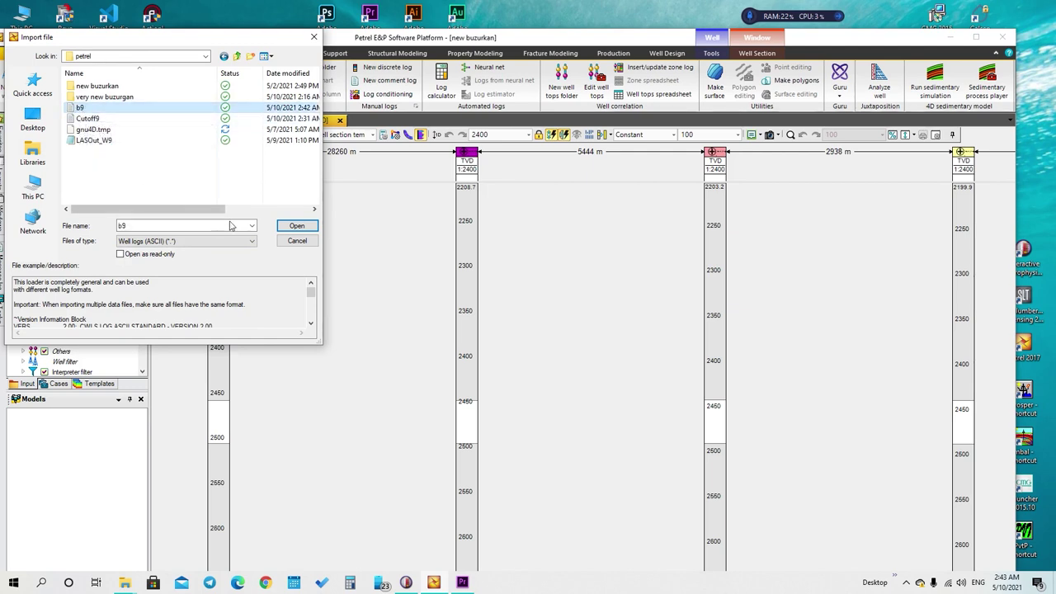
click(296, 227)
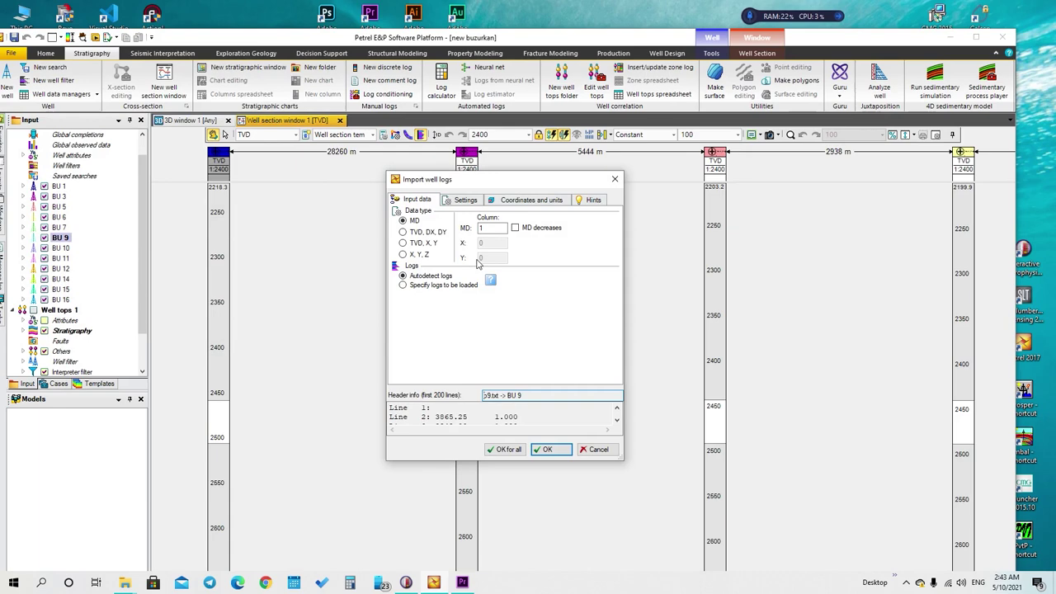
Choose to specify the logs to be loaded and add one named n/g read from column 2.
drag(512, 185, 428, 149)
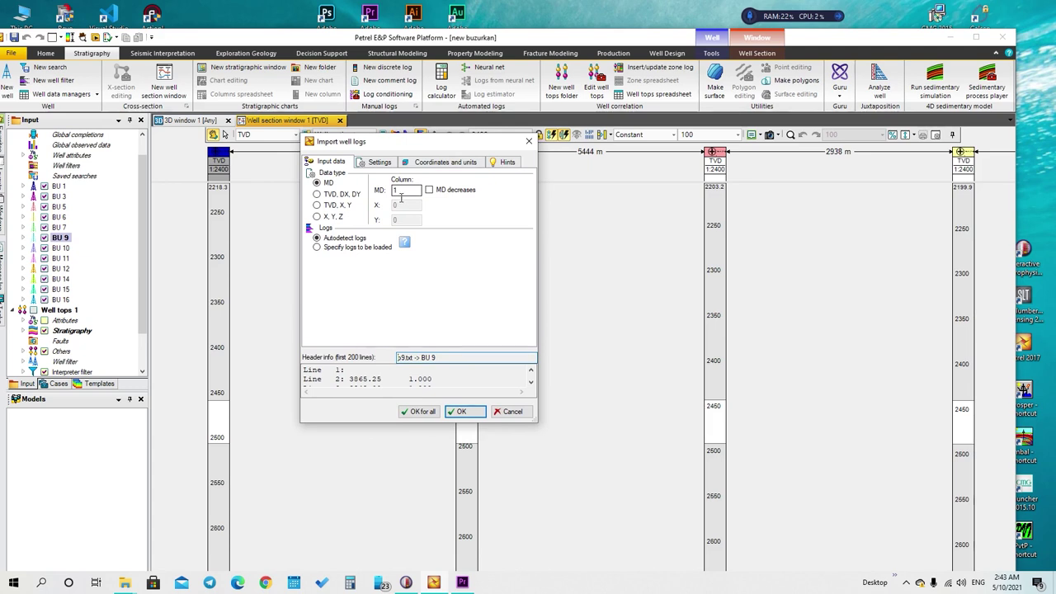
scroll(388, 378, down, 1)
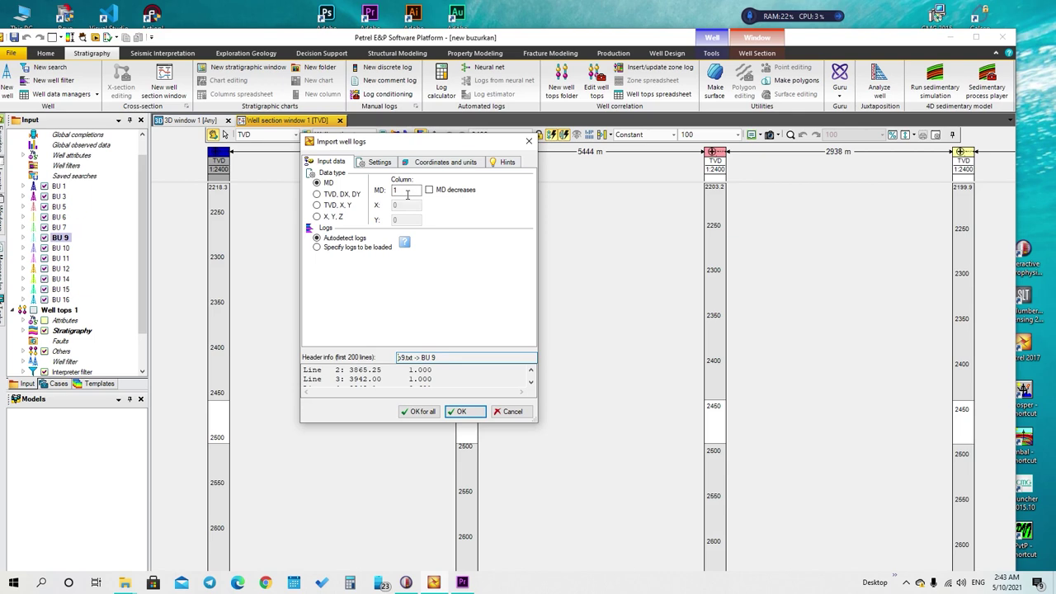
click(317, 248)
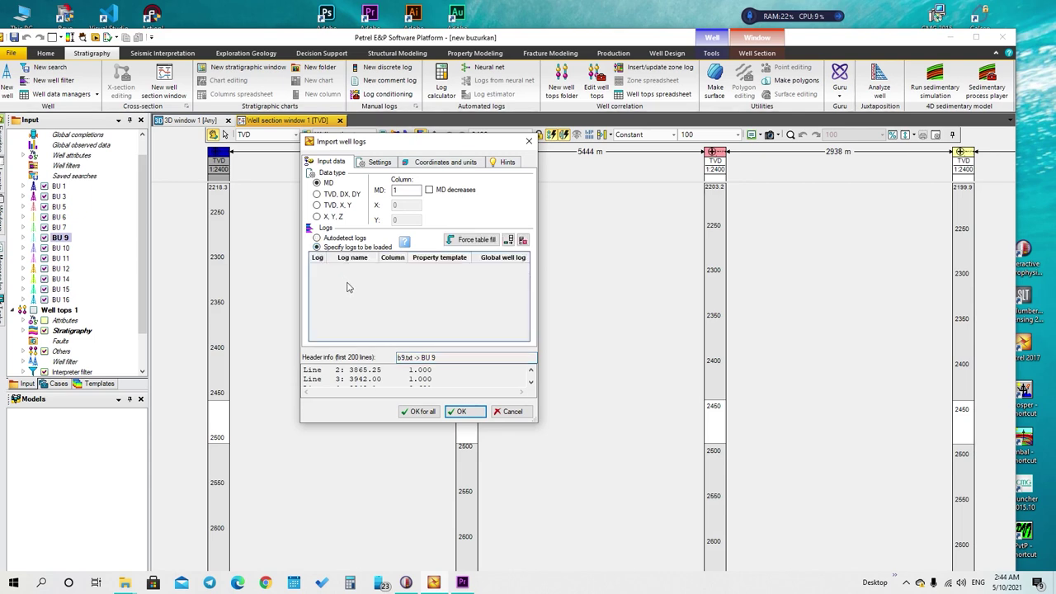
click(510, 240)
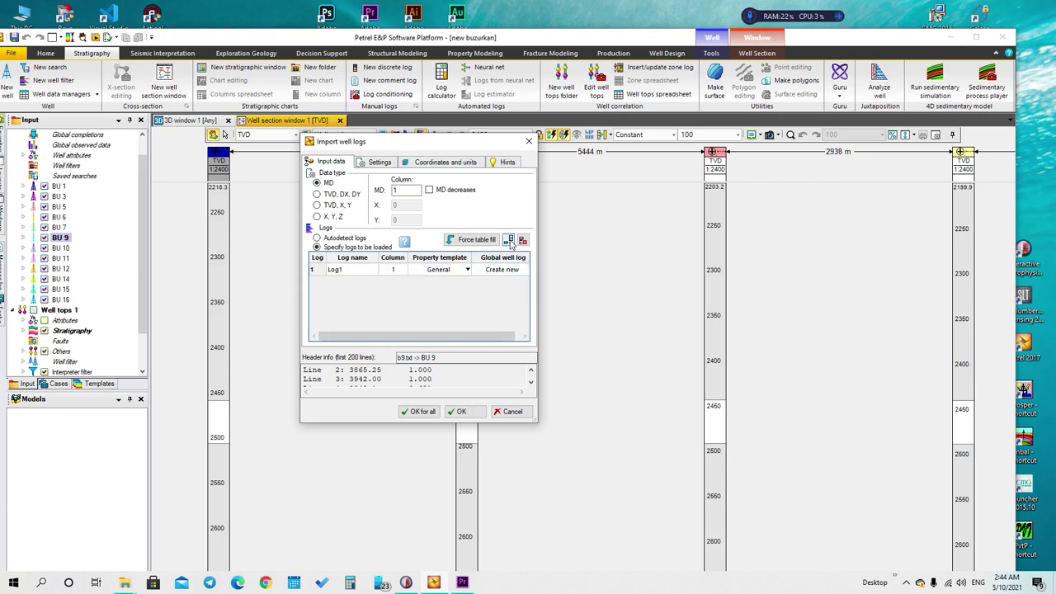
double_click(357, 272)
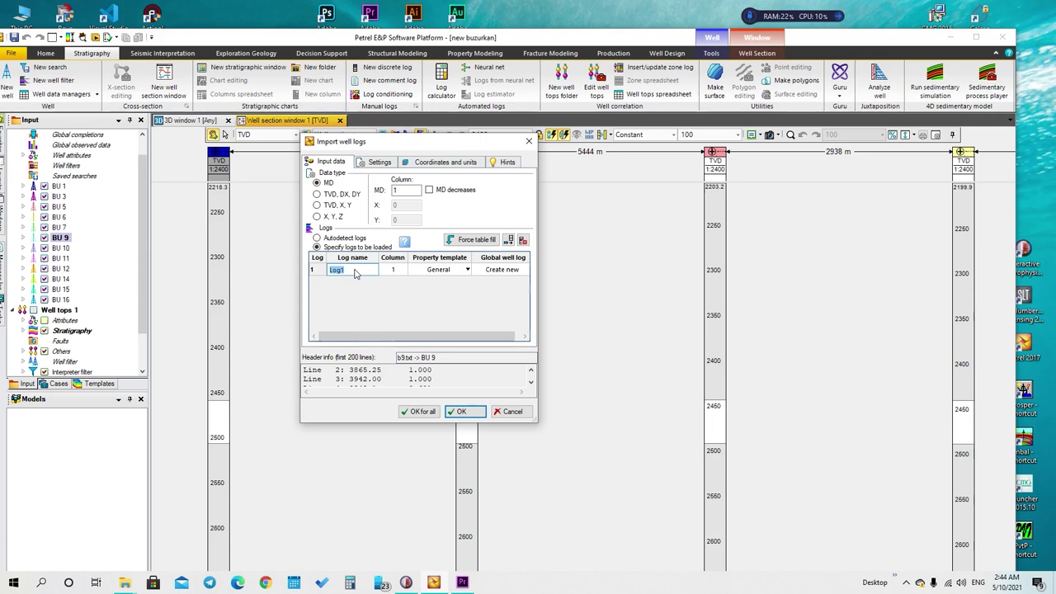
text(n/)
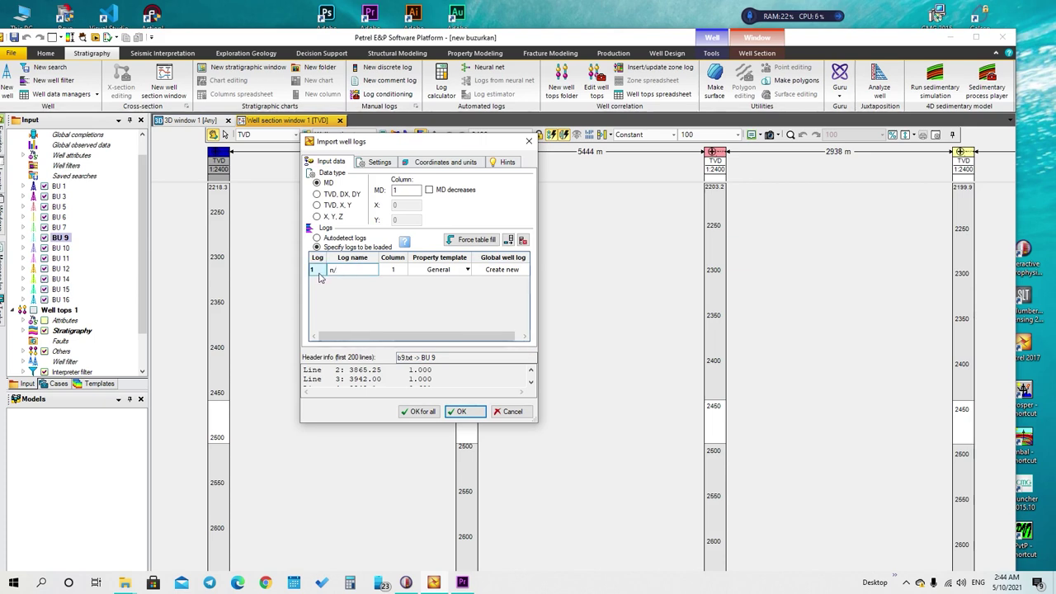
text(g)
click(403, 274)
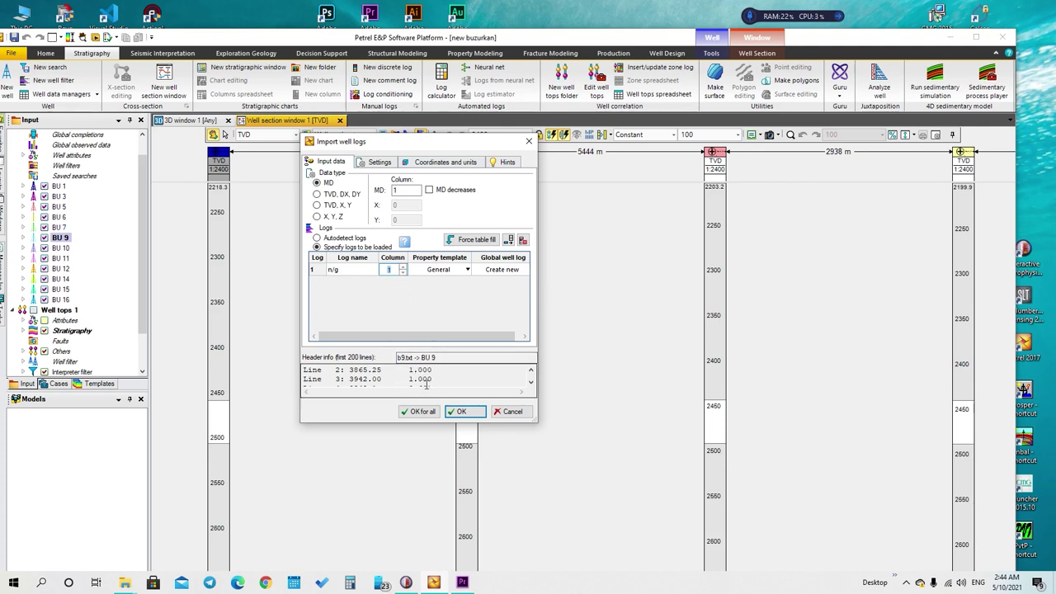
click(402, 267)
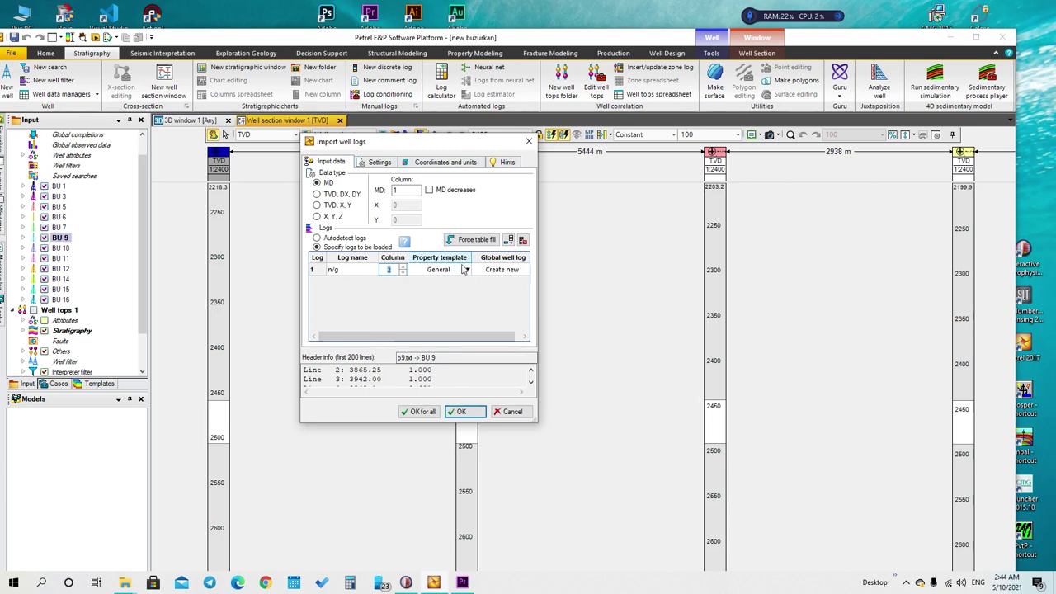
Assign the Net/Gross property template to the n/g log and accept the import settings for all files.
click(466, 271)
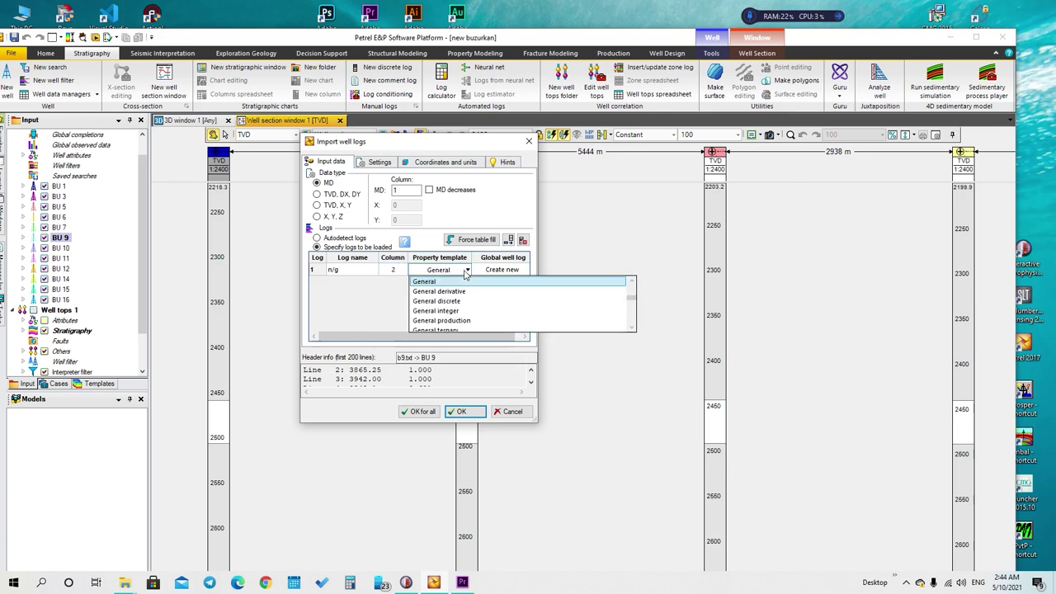
scroll(456, 307, down, 3)
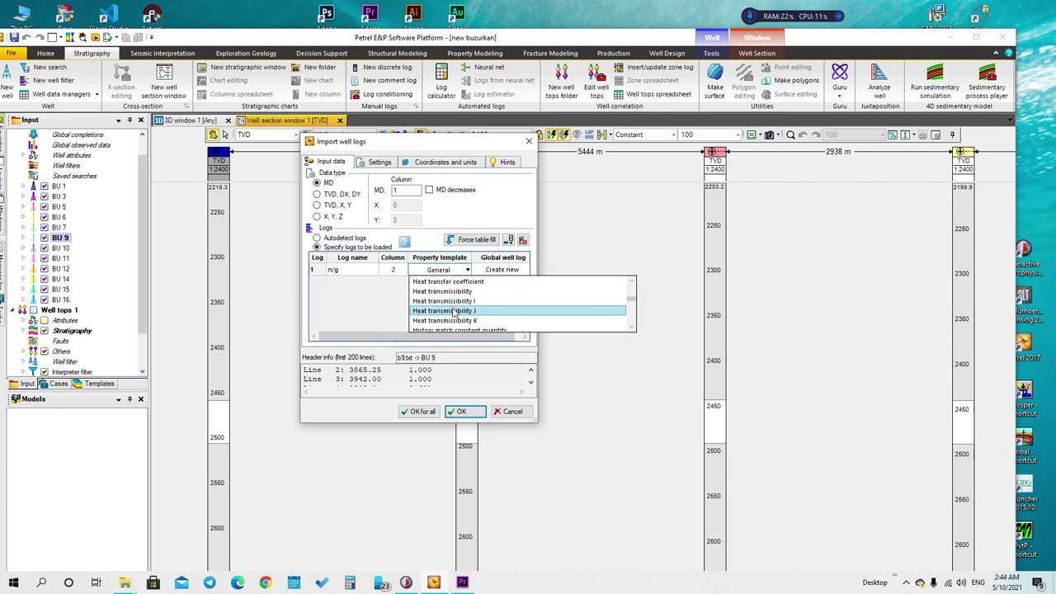
scroll(454, 309, down, 5)
scroll(454, 312, up, 8)
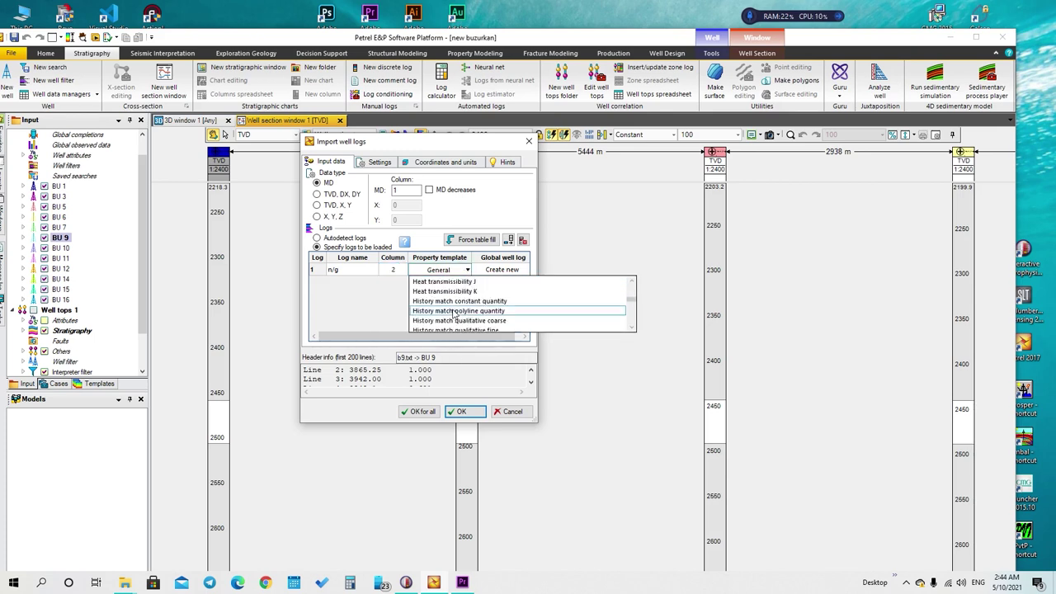
scroll(453, 312, up, 4)
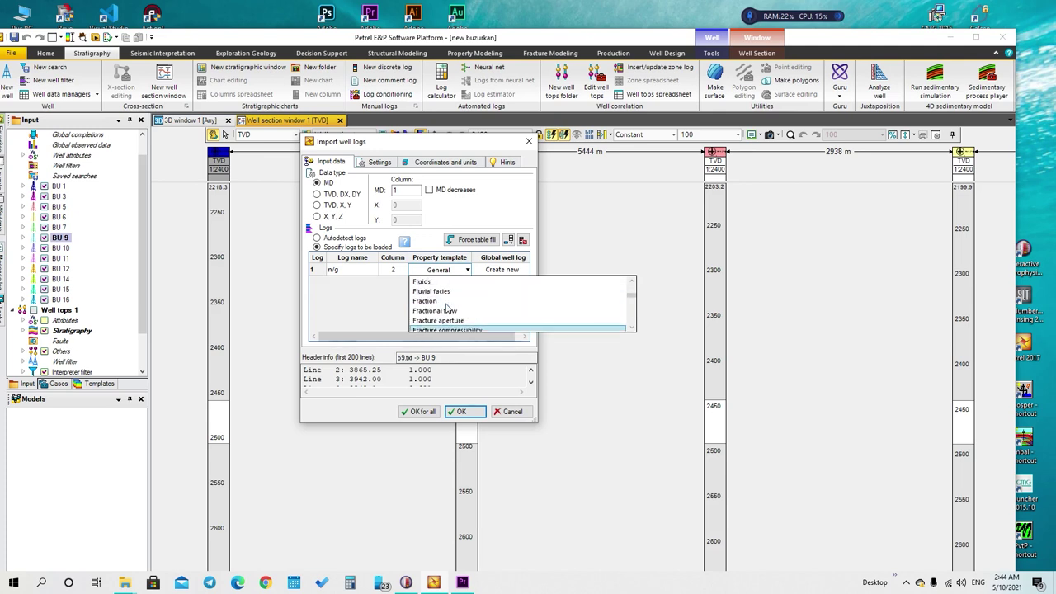
scroll(446, 307, up, 4)
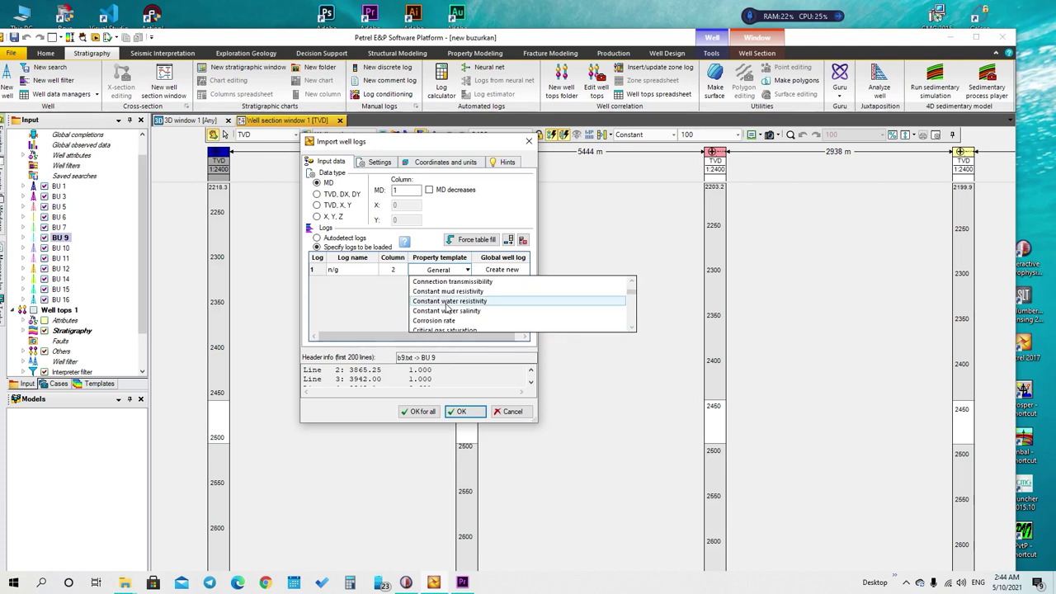
scroll(448, 307, up, 3)
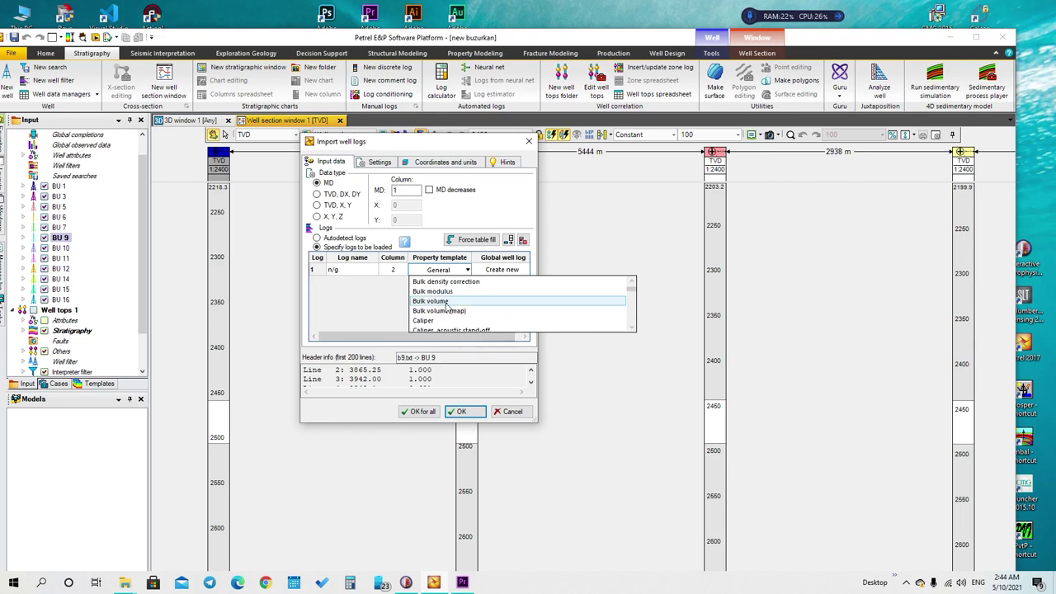
scroll(448, 307, down, 10)
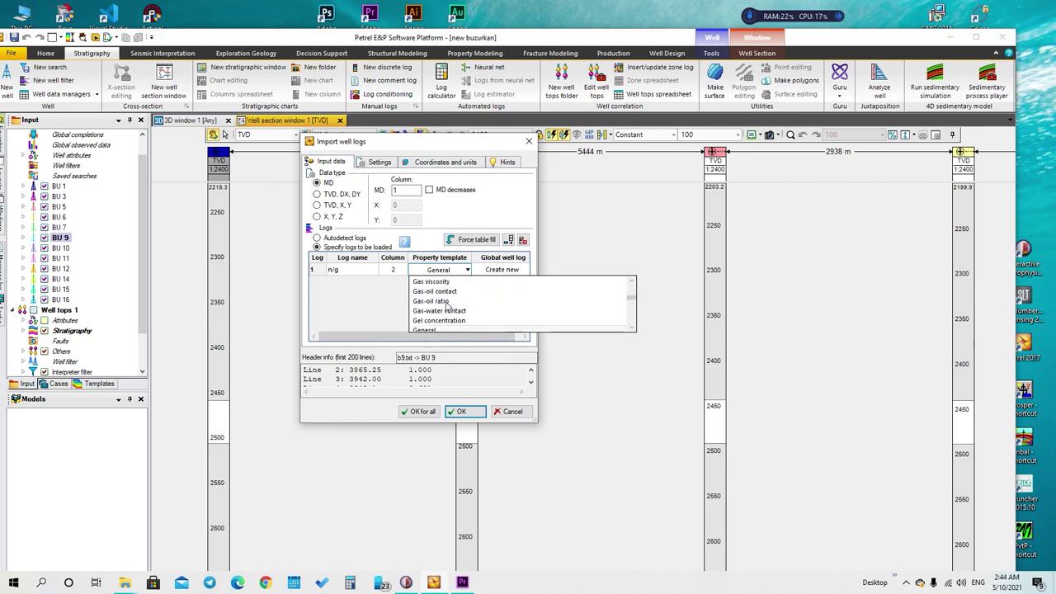
scroll(447, 307, down, 8)
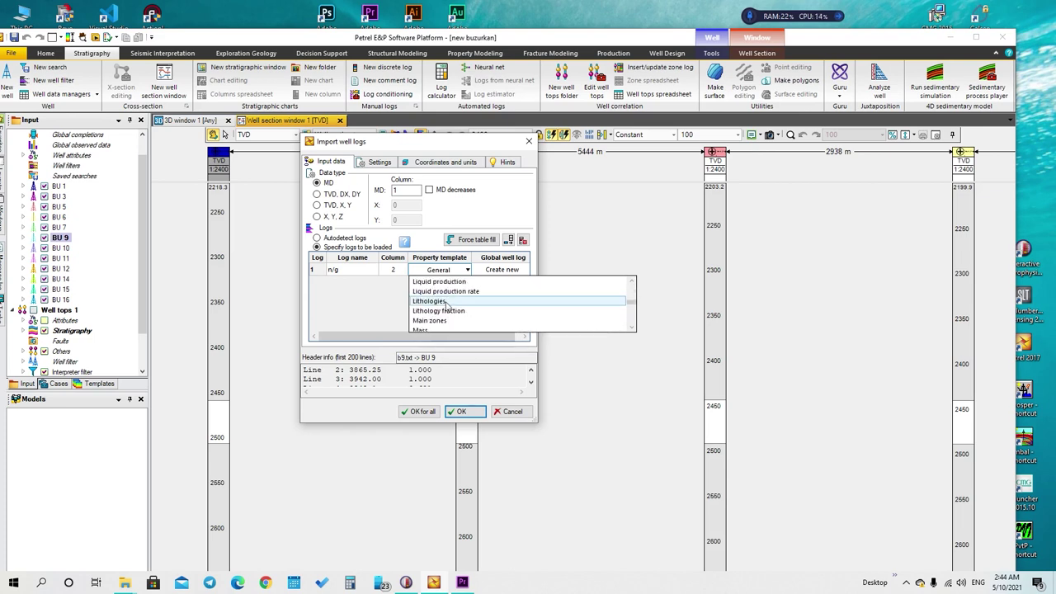
scroll(446, 306, down, 5)
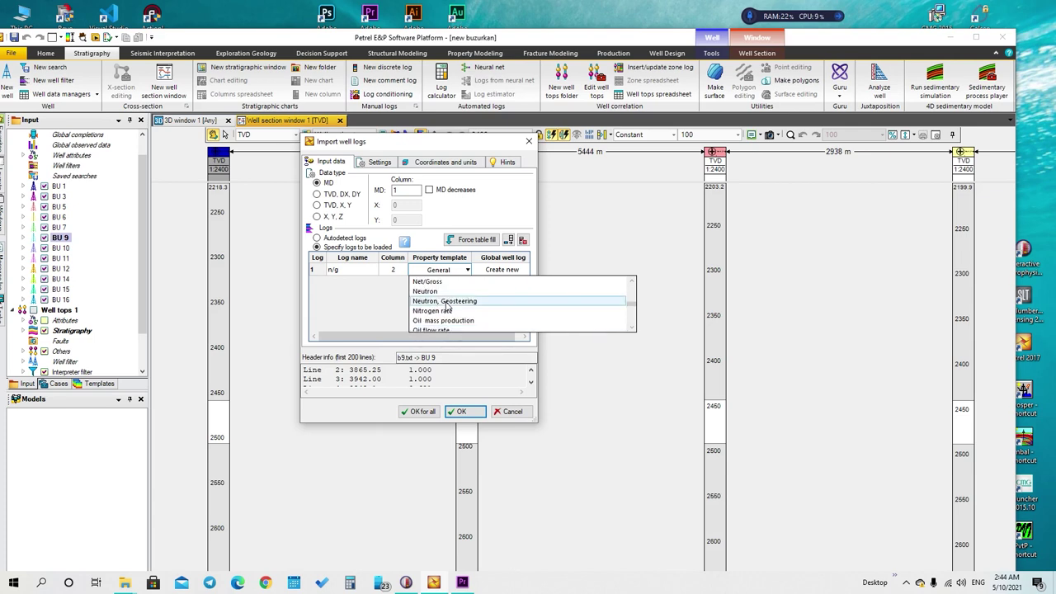
click(429, 281)
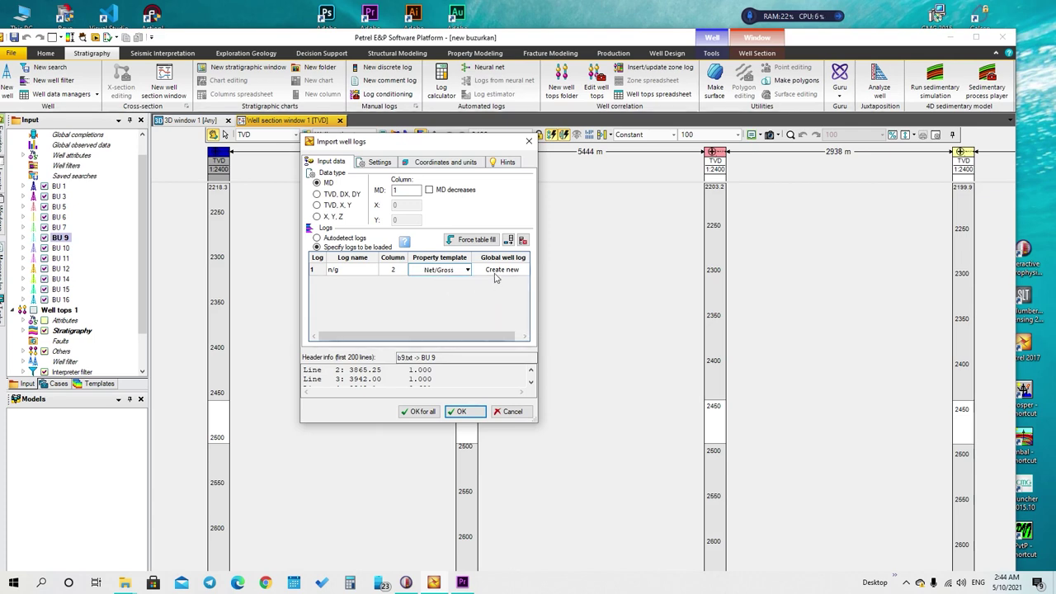
click(418, 412)
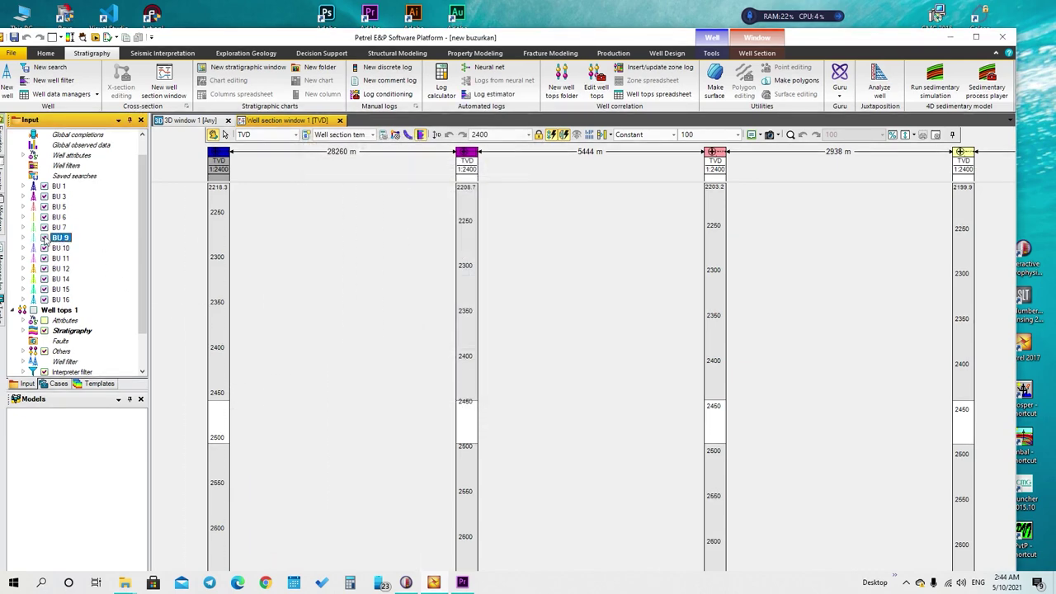
Expand well BU 9 and its well logs in the data tree to check for the imported n/g log.
click(23, 238)
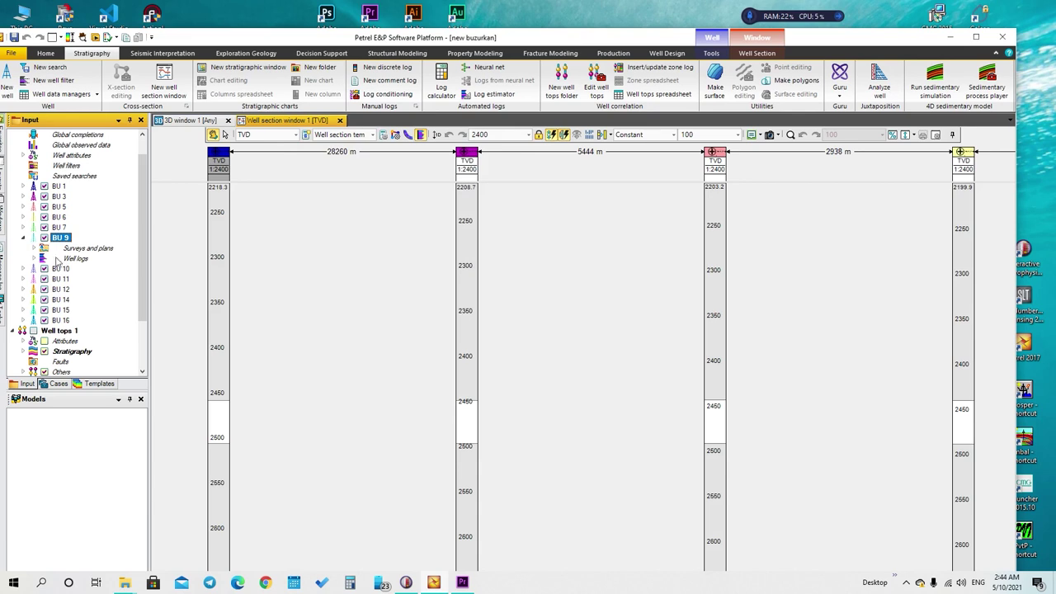
click(34, 258)
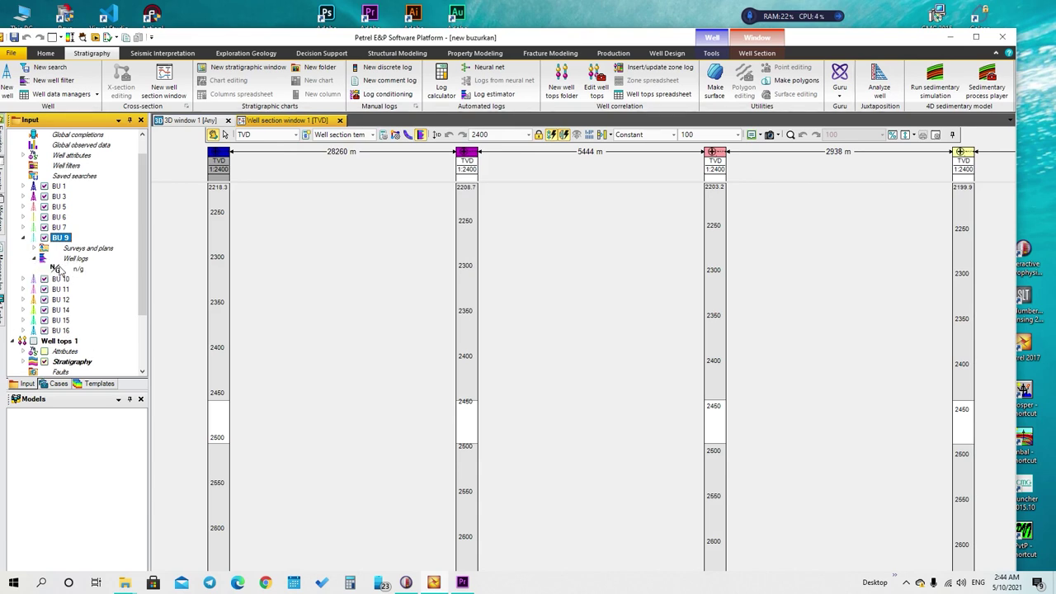
scroll(142, 215, up, 1)
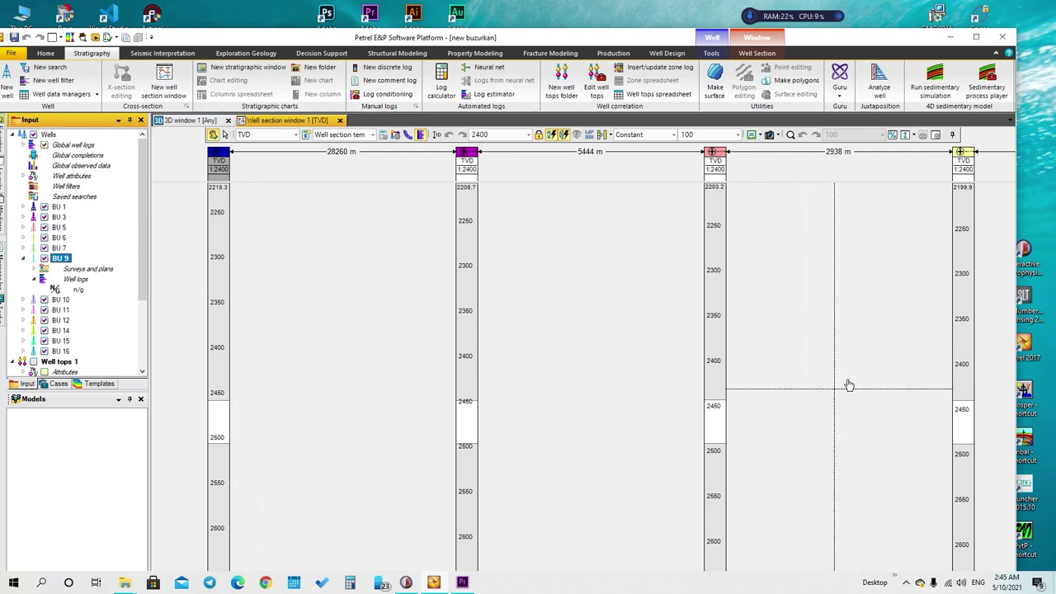
Maximize the Petrel window and examine BU 9's n/g log in the well section over the zone depths.
click(976, 37)
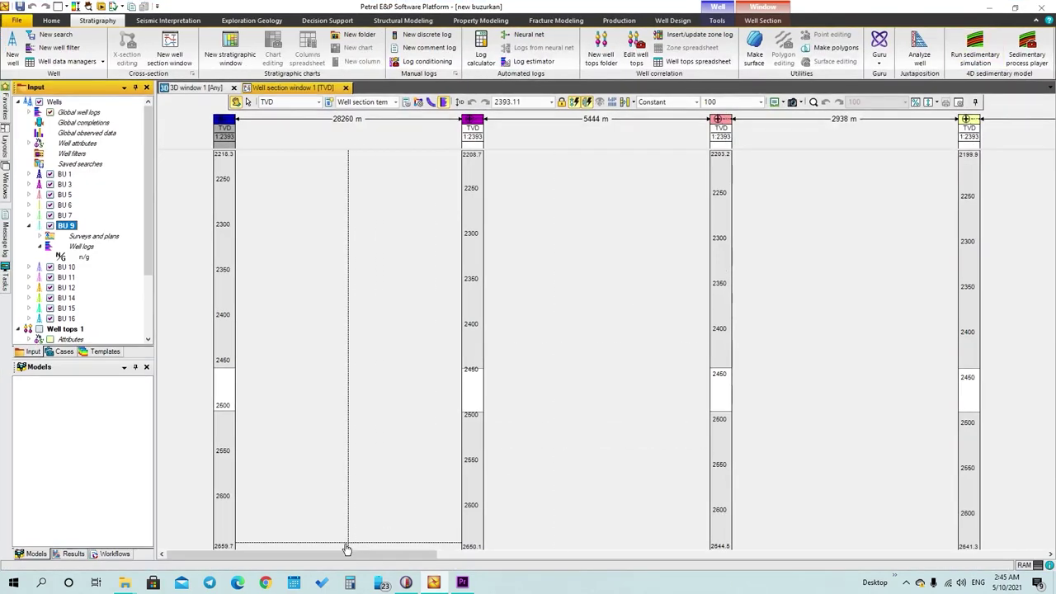
drag(401, 555, 652, 552)
scroll(641, 498, down, 10)
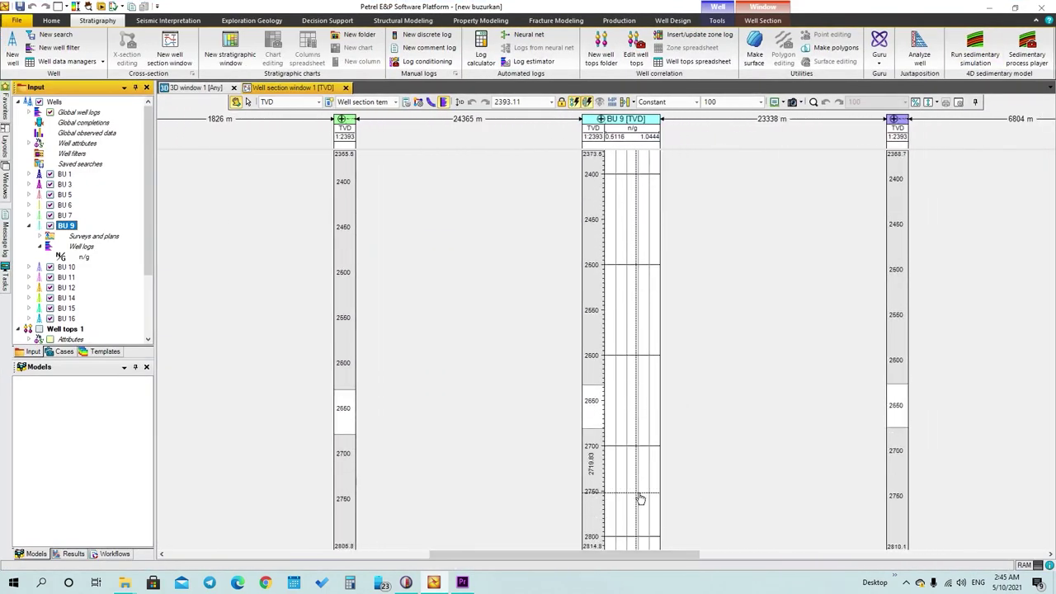
scroll(641, 494, down, 9)
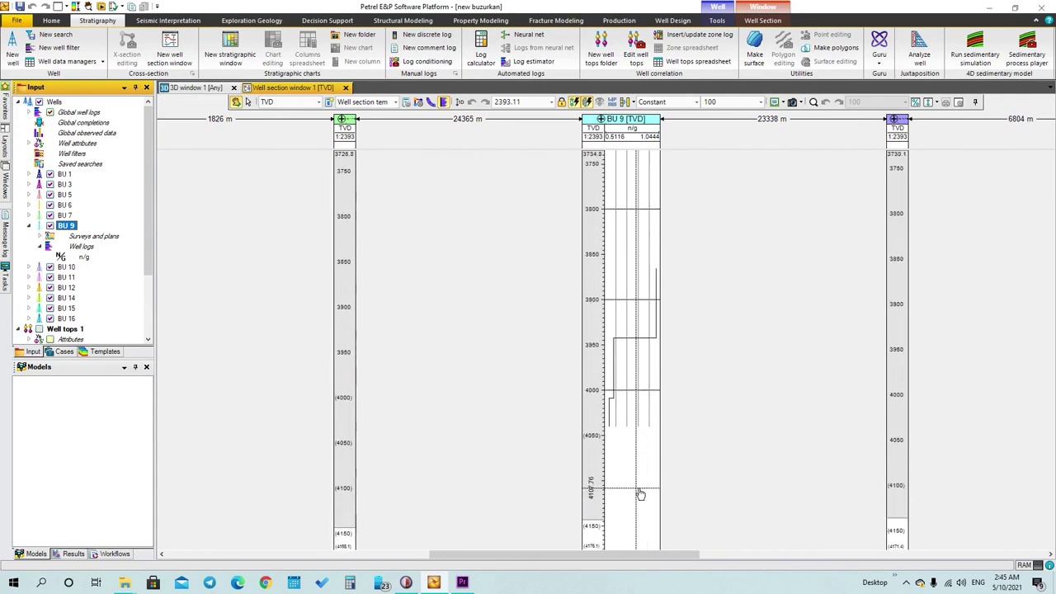
scroll(646, 458, down, 1)
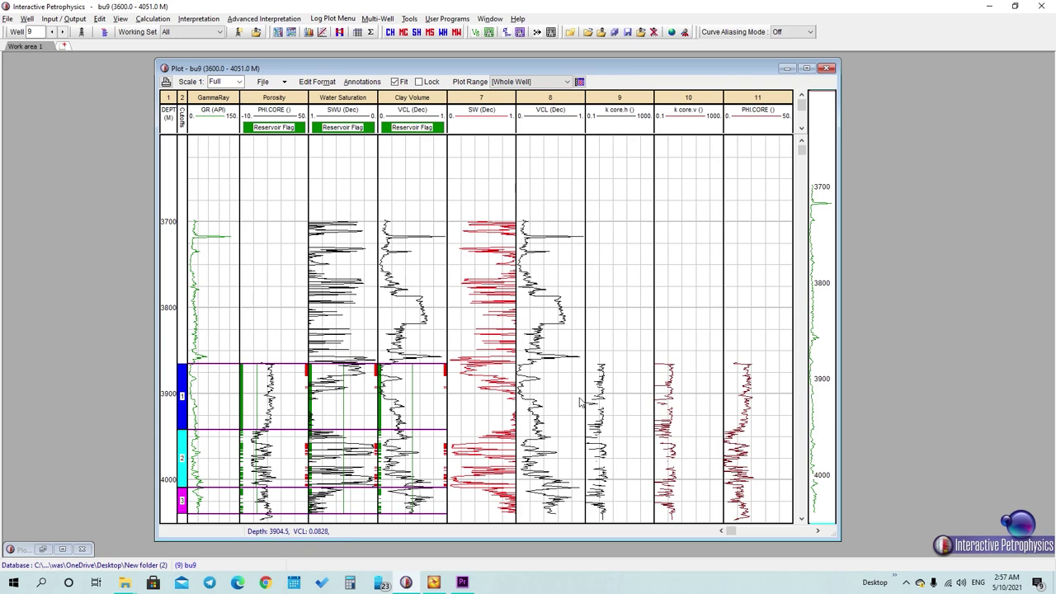
Start a LAS export of well bu9 and add the DEPTH curve to the selected output curves.
click(56, 19)
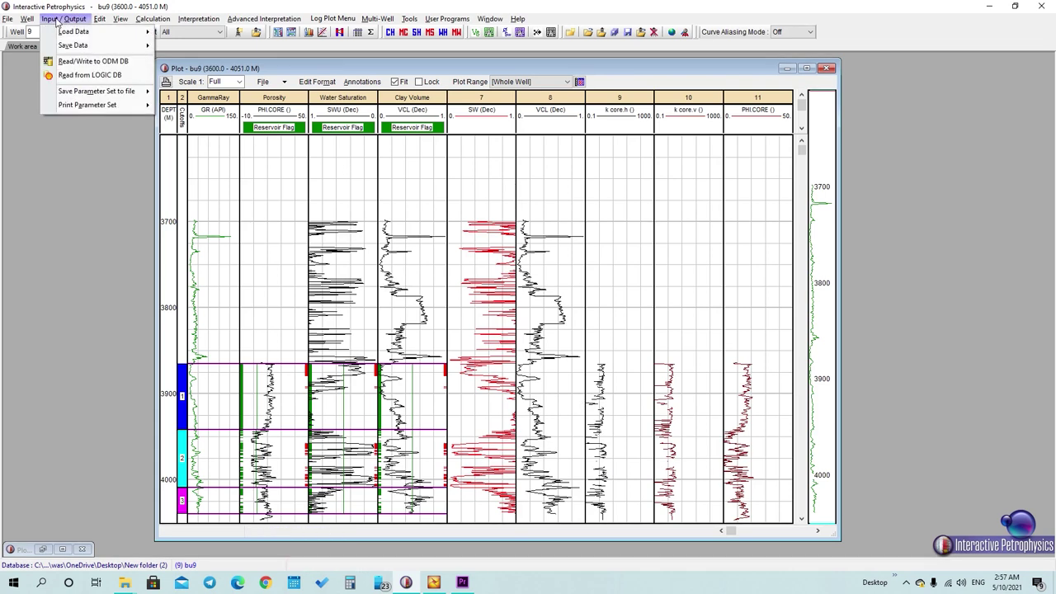
mouse_move(92, 46)
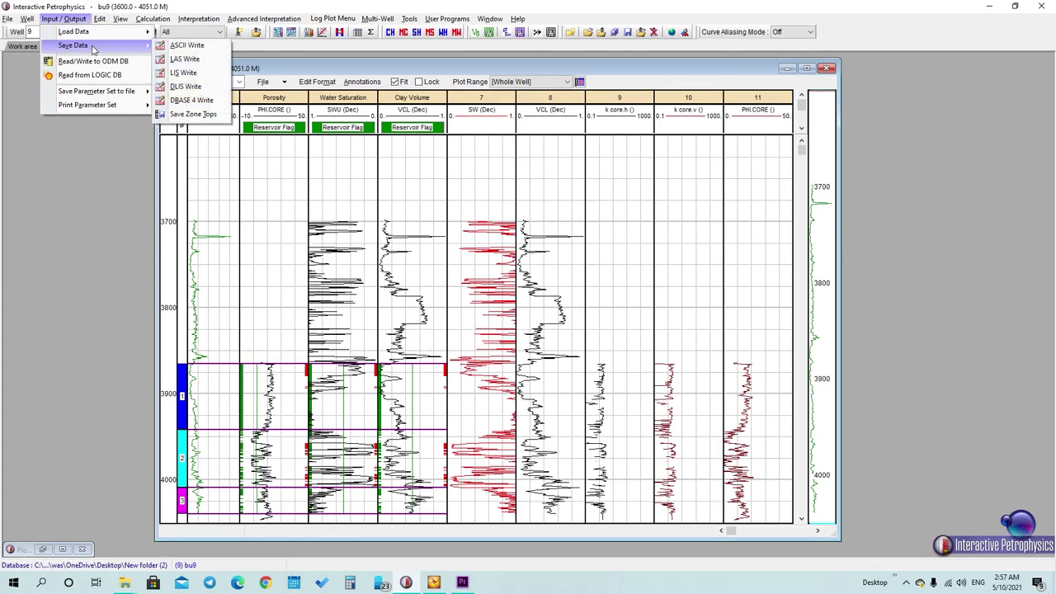
click(176, 60)
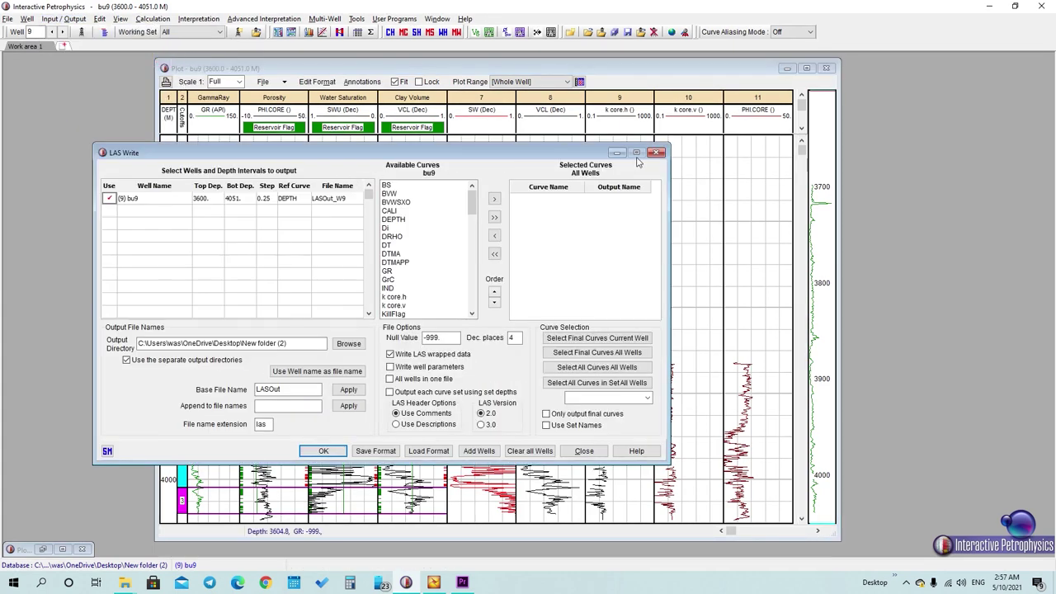
drag(530, 159, 506, 130)
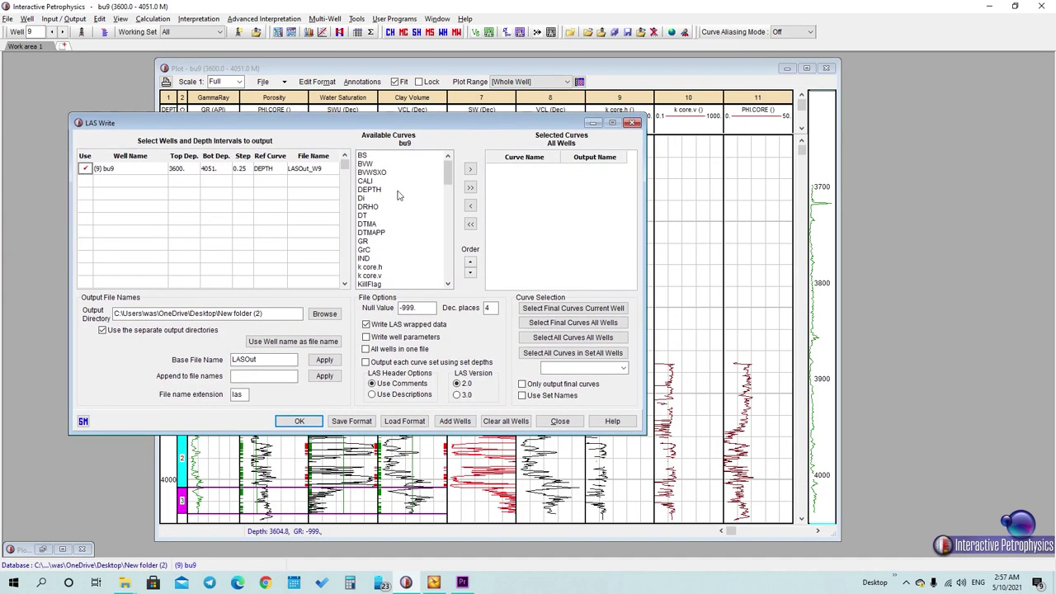
click(376, 191)
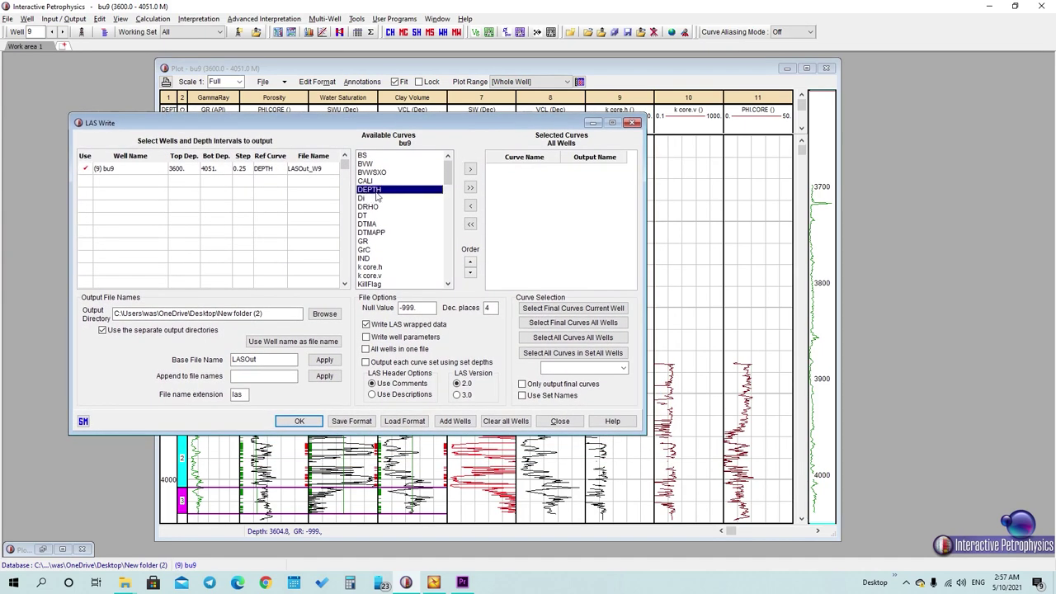
click(470, 171)
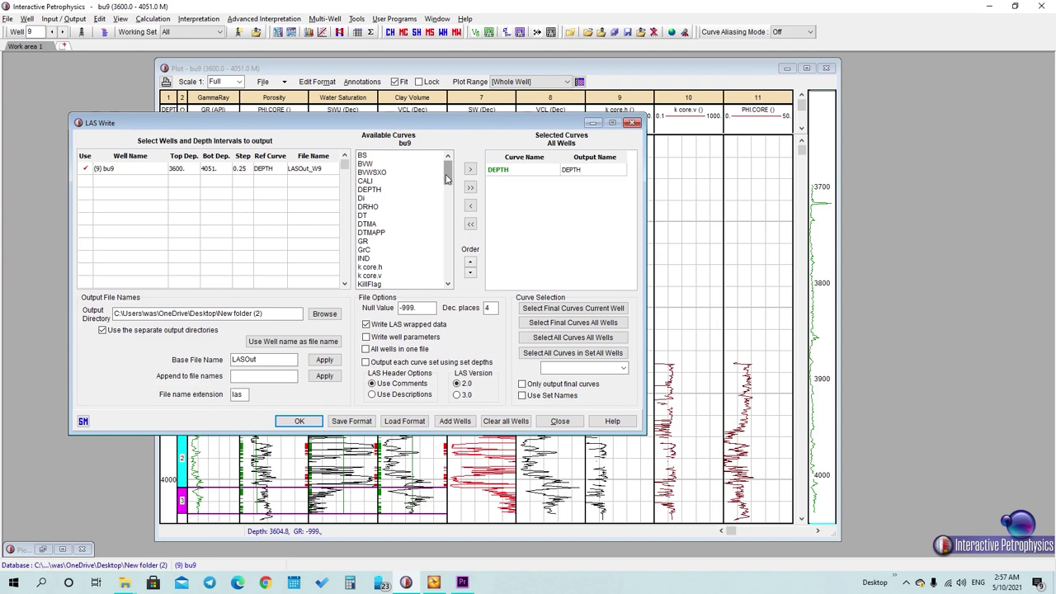
Add the SW and VCL curves to the selected output curves of the LAS export.
drag(446, 175, 446, 189)
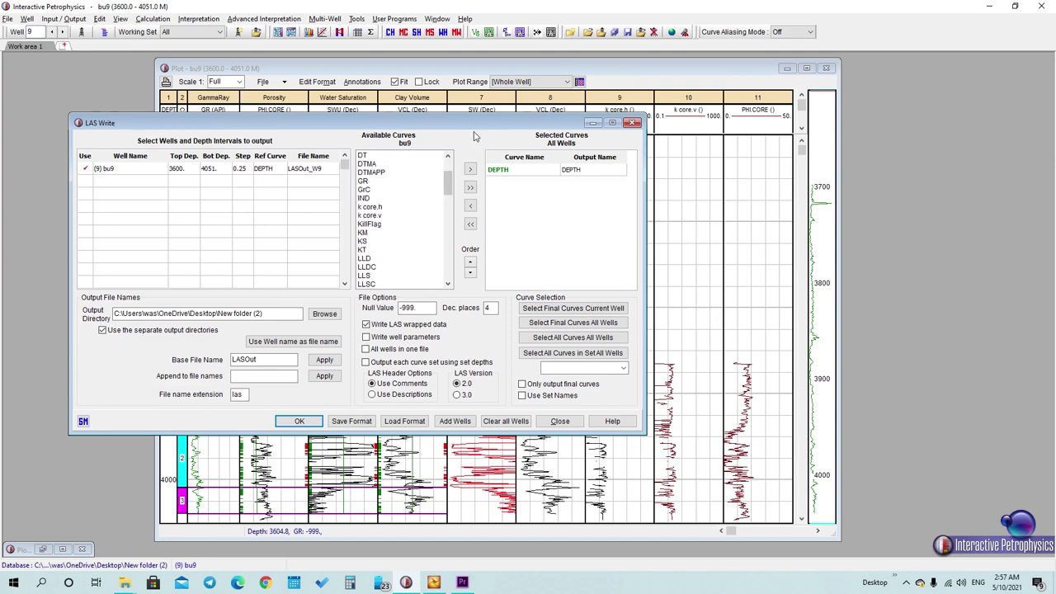
drag(472, 128, 618, 164)
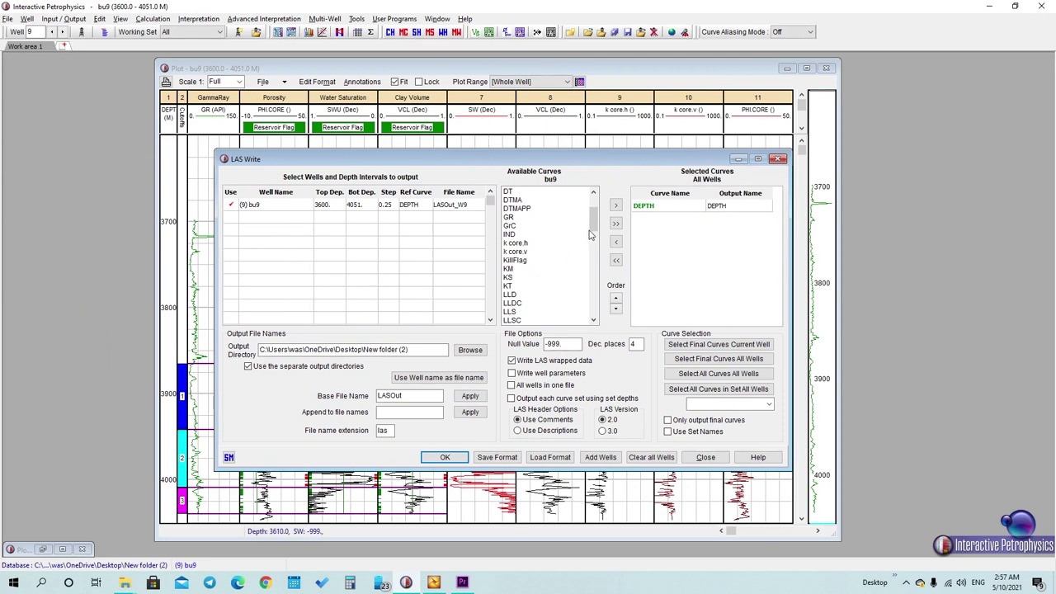
scroll(590, 235, down, 20)
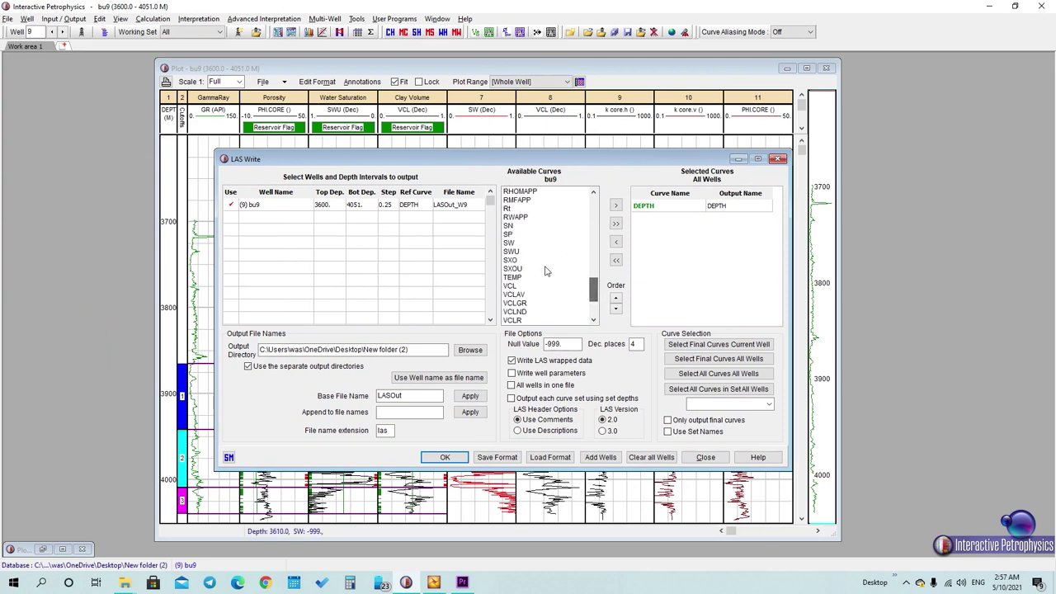
click(509, 242)
click(616, 205)
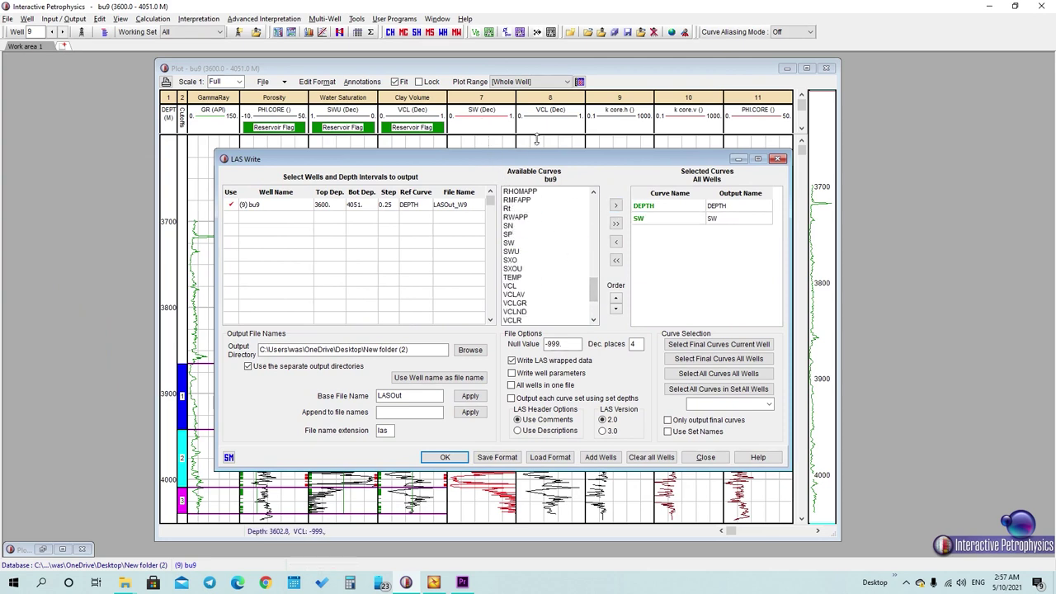
click(537, 285)
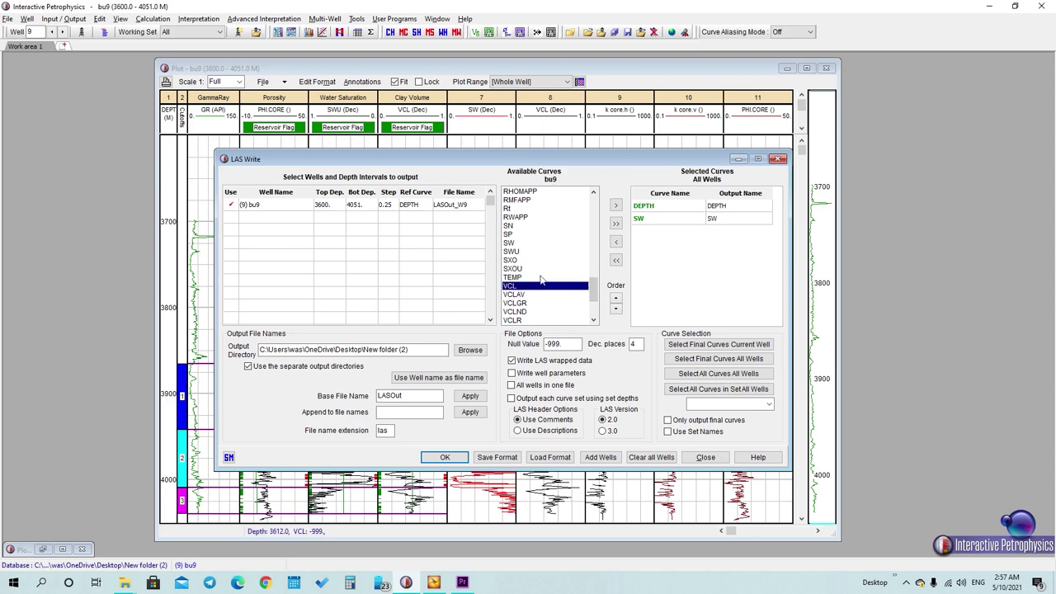
click(616, 204)
Add the core permeability curves k core.h and k core.v to the selected output curves.
scroll(551, 248, up, 8)
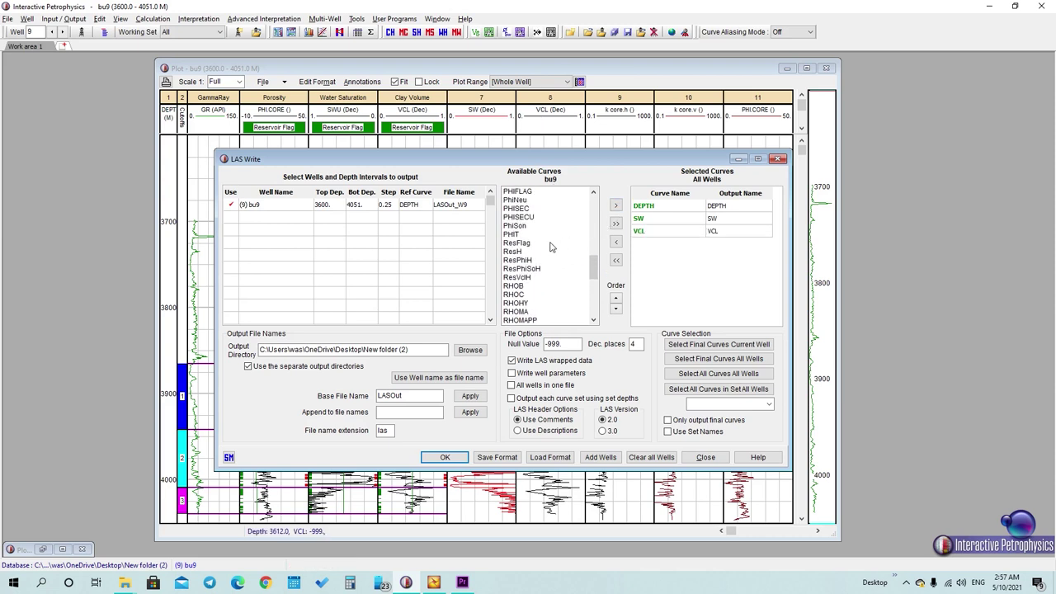
scroll(537, 255, down, 10)
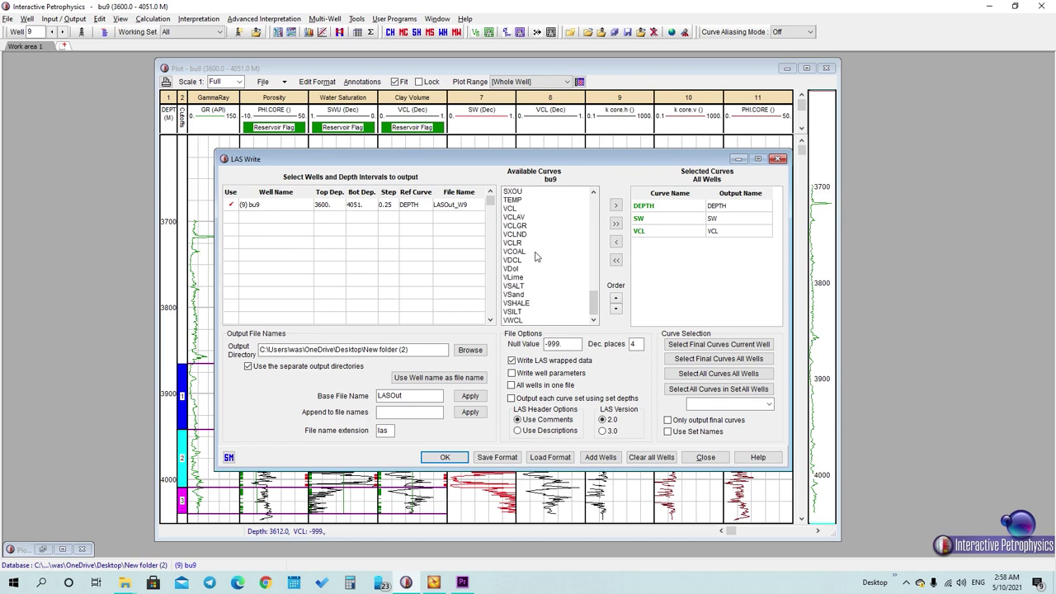
scroll(533, 260, up, 10)
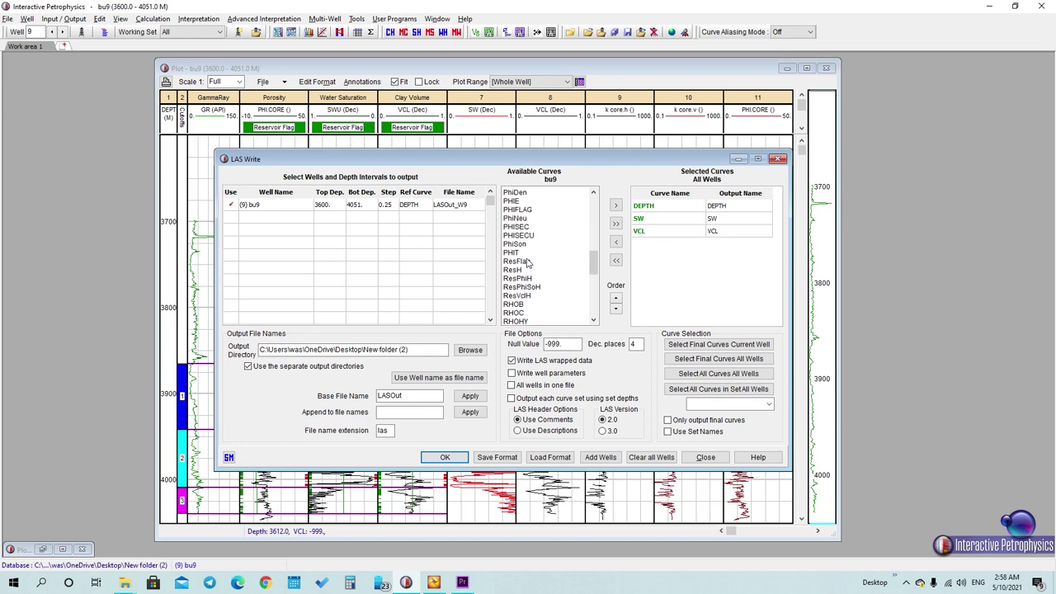
scroll(528, 261, up, 10)
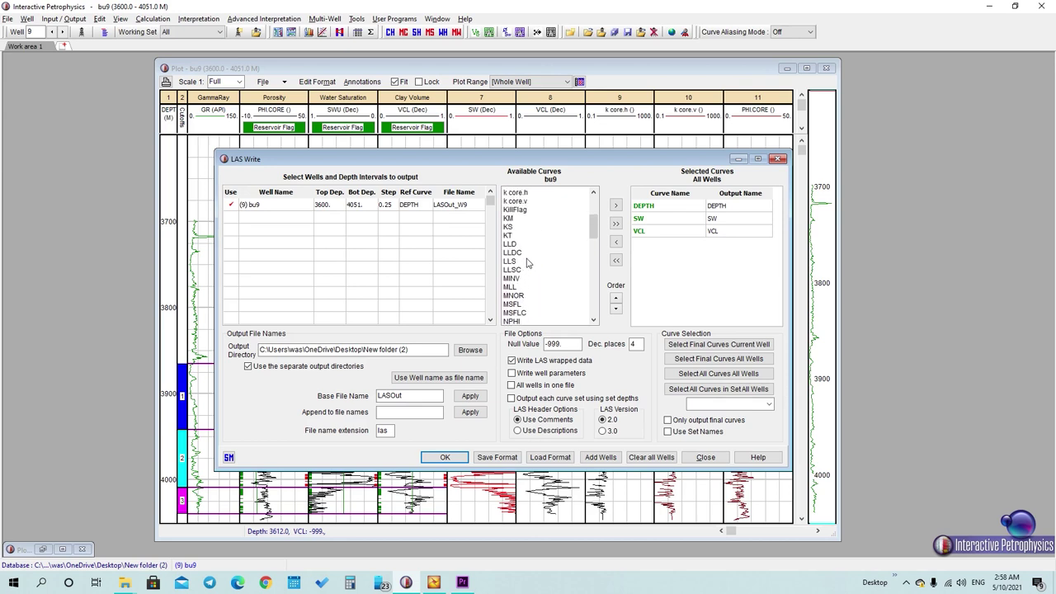
scroll(528, 257, up, 2)
click(531, 228)
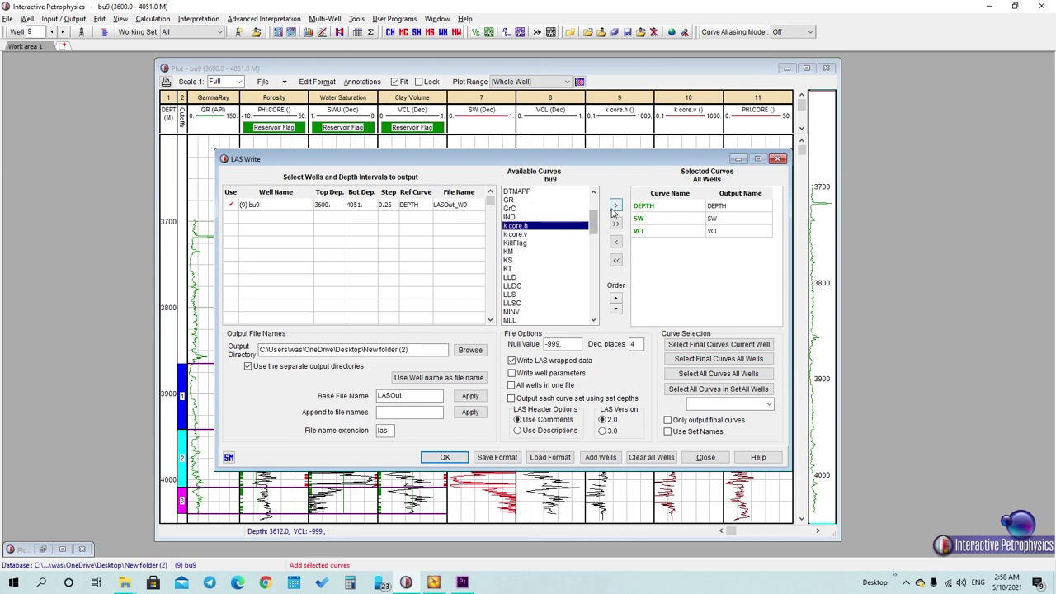
double_click(532, 228)
click(544, 235)
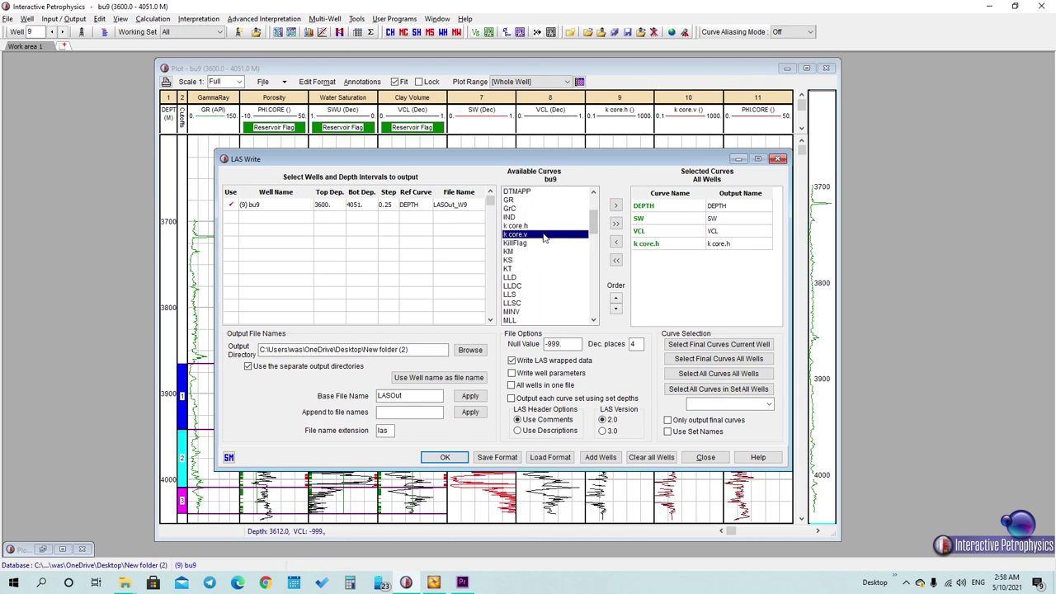
click(616, 205)
Add the core porosity curve PHI.CORE to the selected output curves.
scroll(547, 227, up, 8)
scroll(546, 228, up, 1)
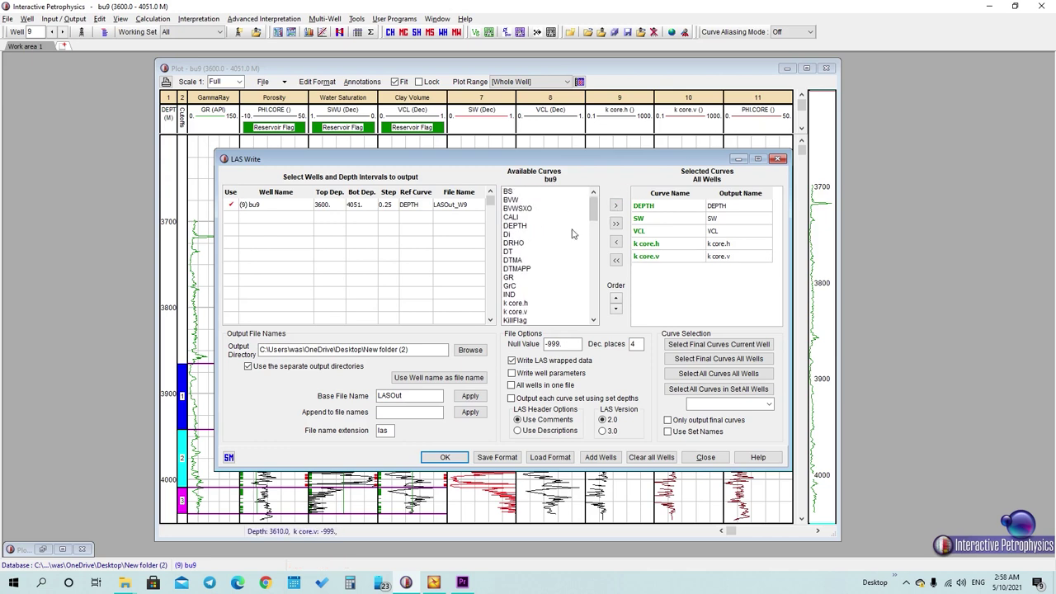
scroll(547, 251, down, 10)
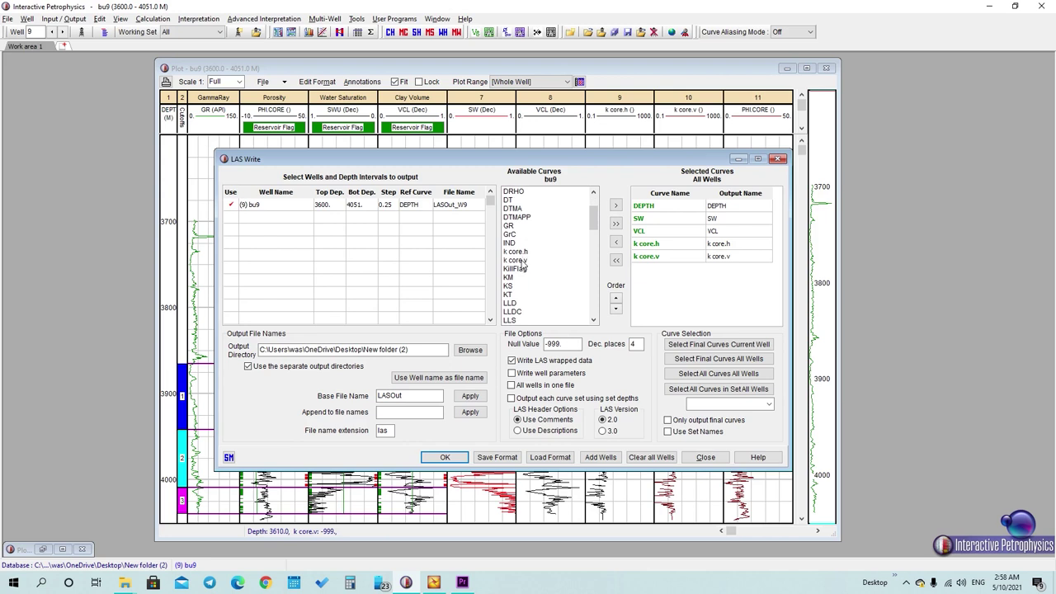
scroll(521, 279, down, 14)
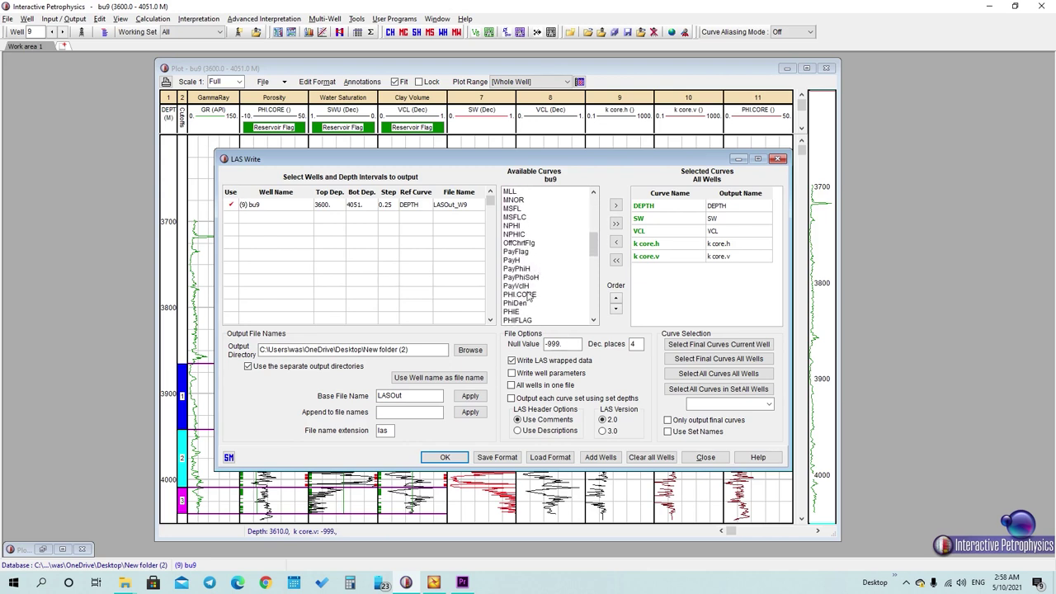
click(528, 296)
click(615, 206)
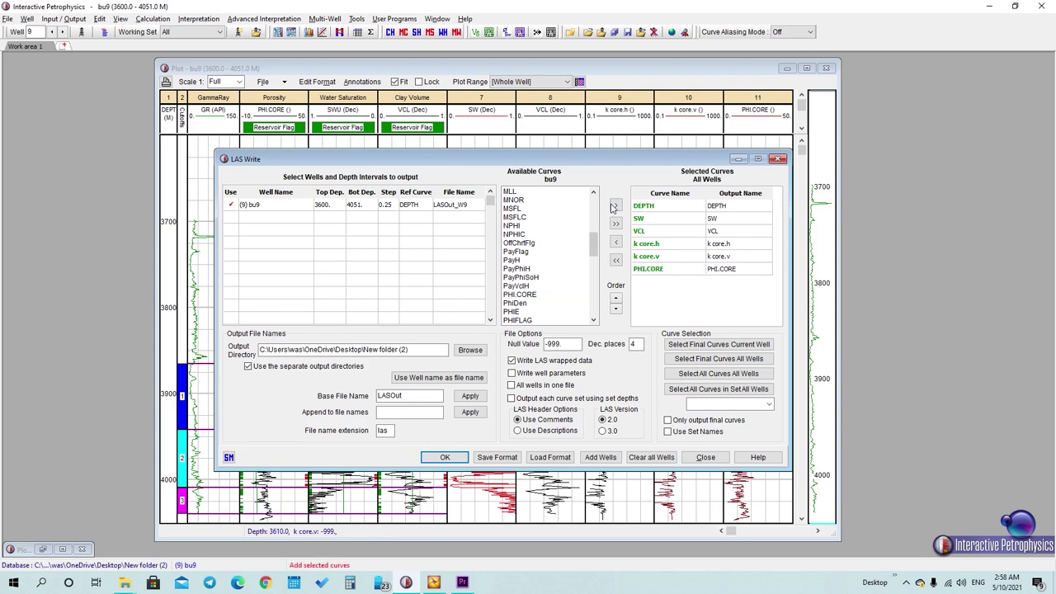
Enable writing well parameters, all wells in one file, and output of each curve set using set depths.
click(511, 373)
click(511, 386)
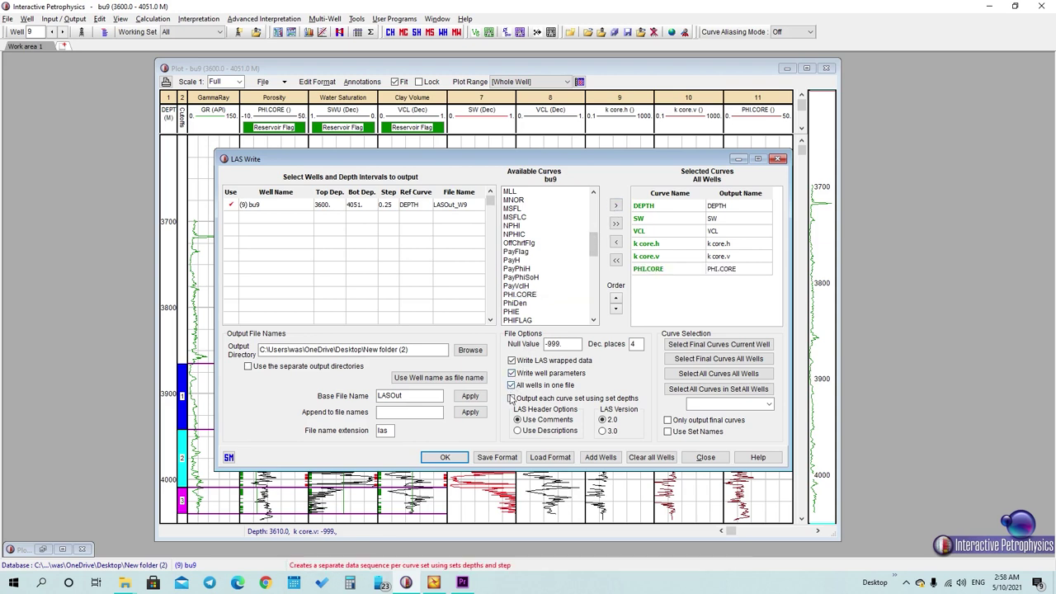
click(511, 398)
Set the LAS output directory to the petrel folder on the Desktop.
click(470, 350)
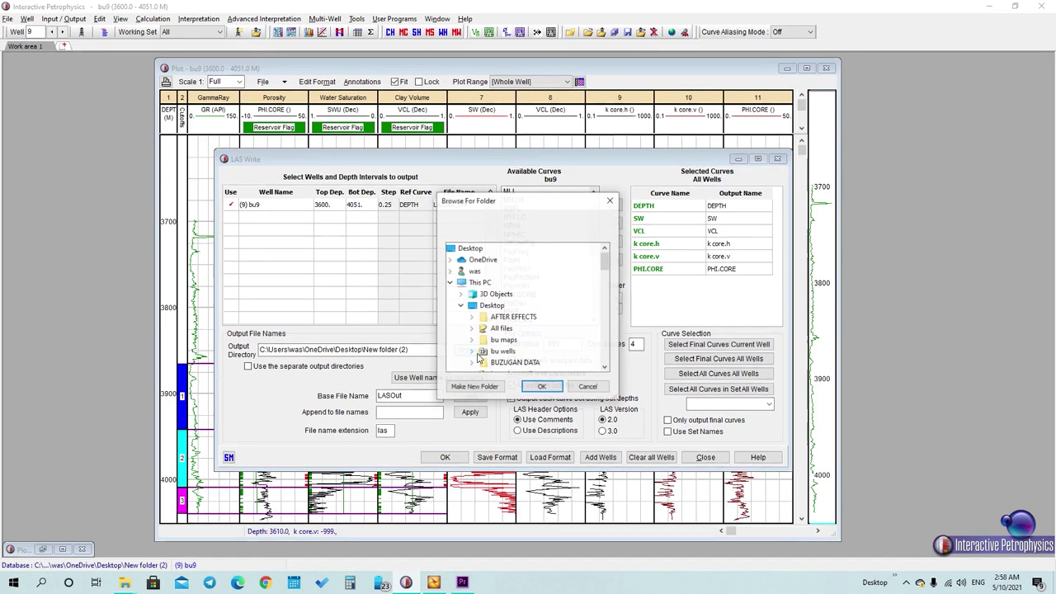
click(610, 201)
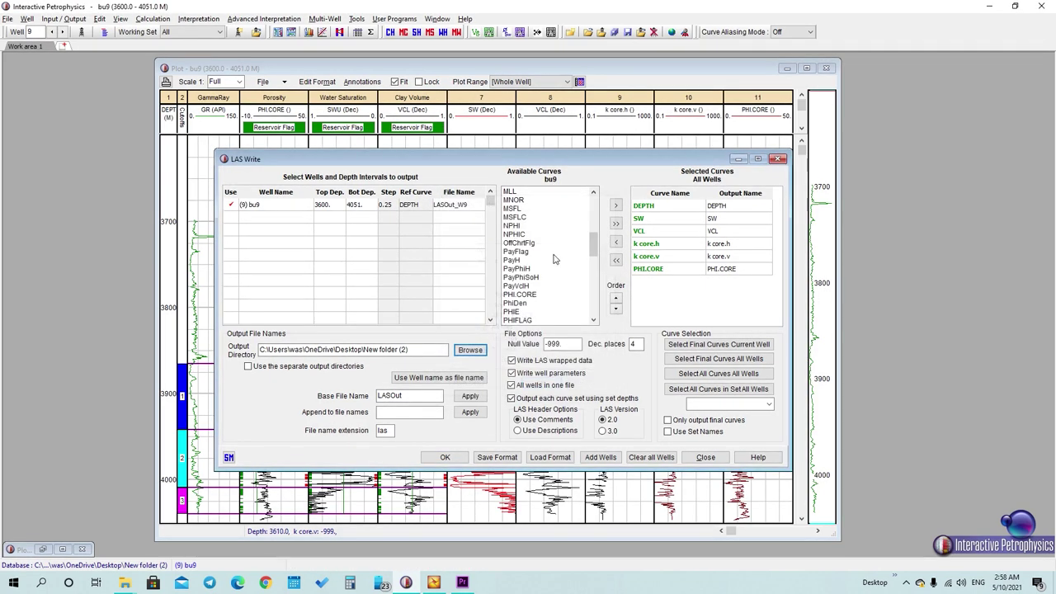
click(472, 352)
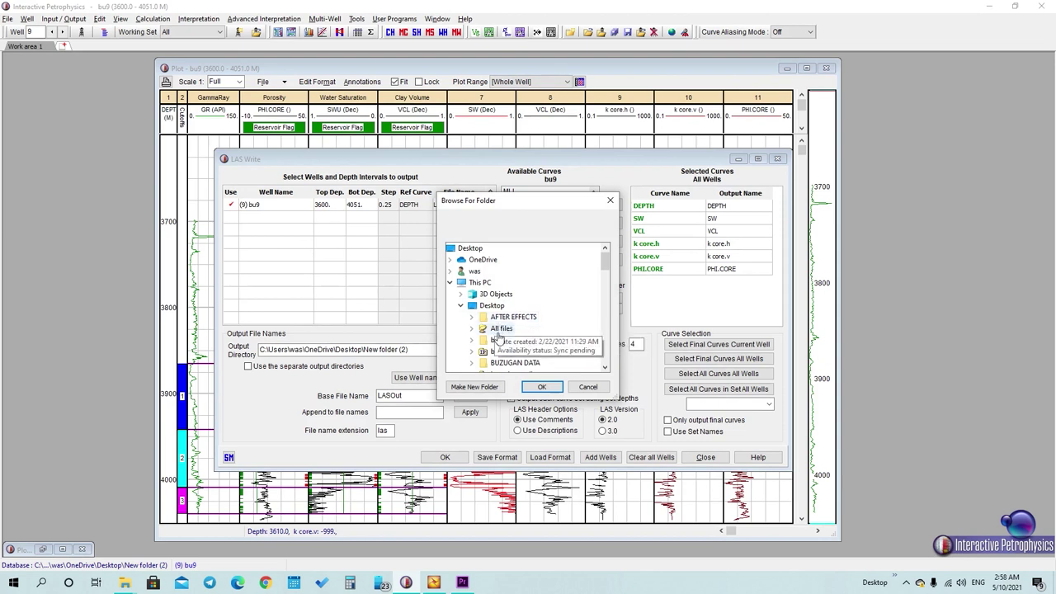
scroll(505, 347, down, 2)
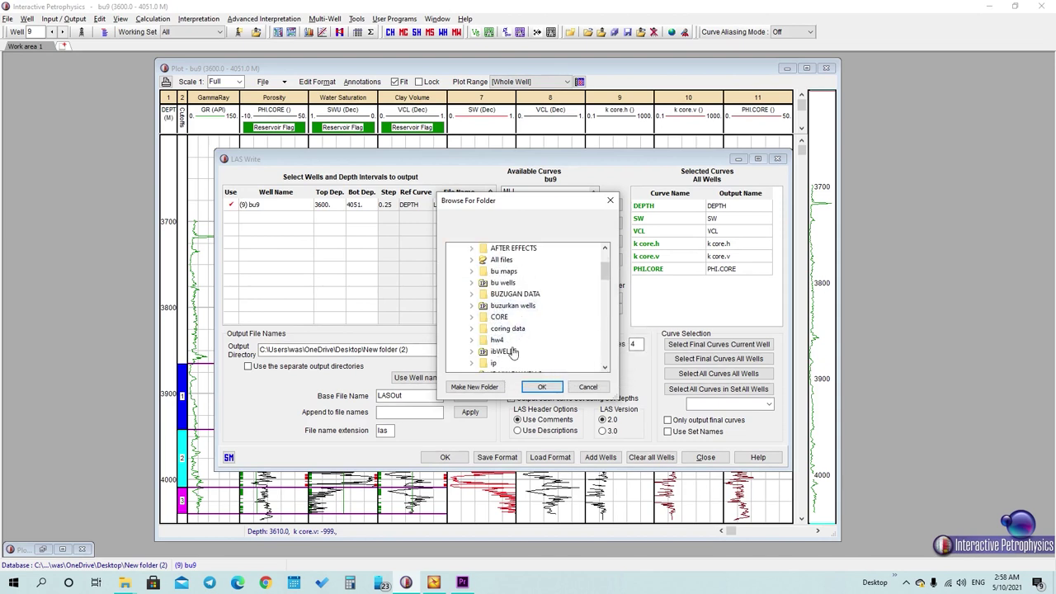
scroll(509, 352, down, 4)
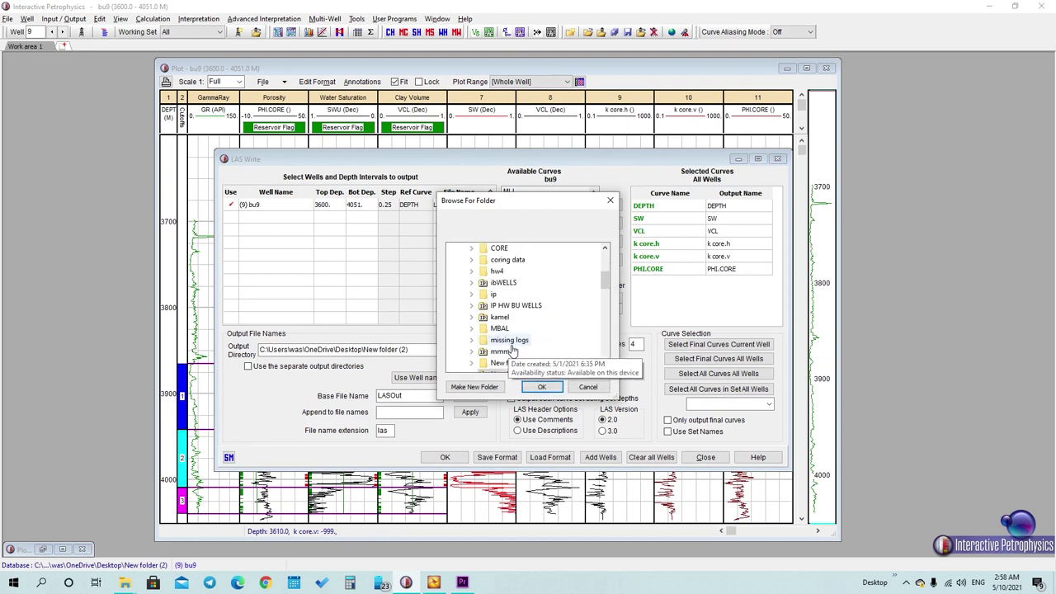
scroll(512, 351, up, 2)
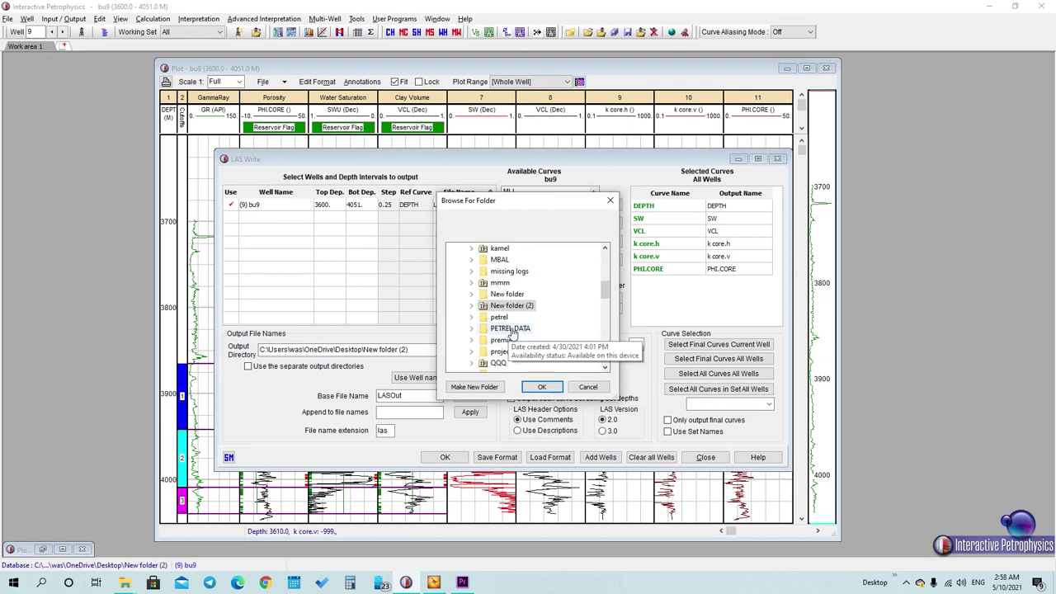
double_click(500, 318)
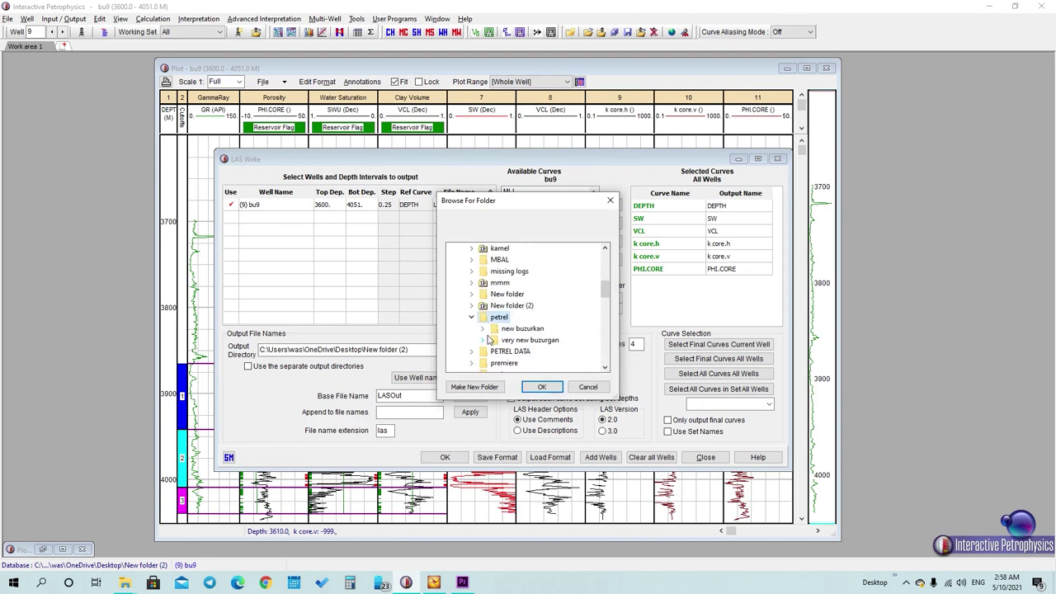
scroll(505, 363, down, 1)
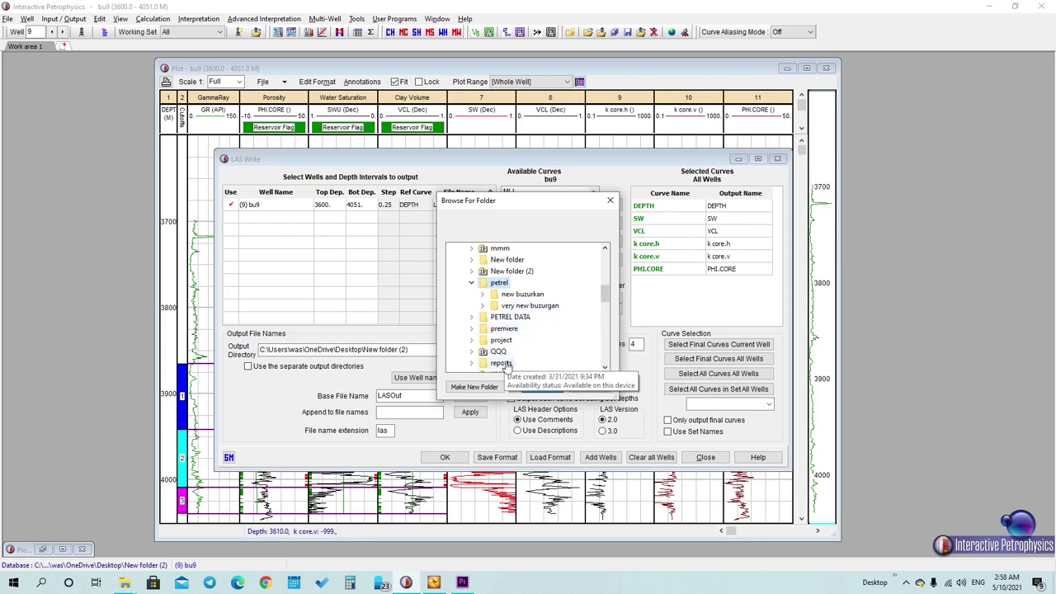
click(538, 387)
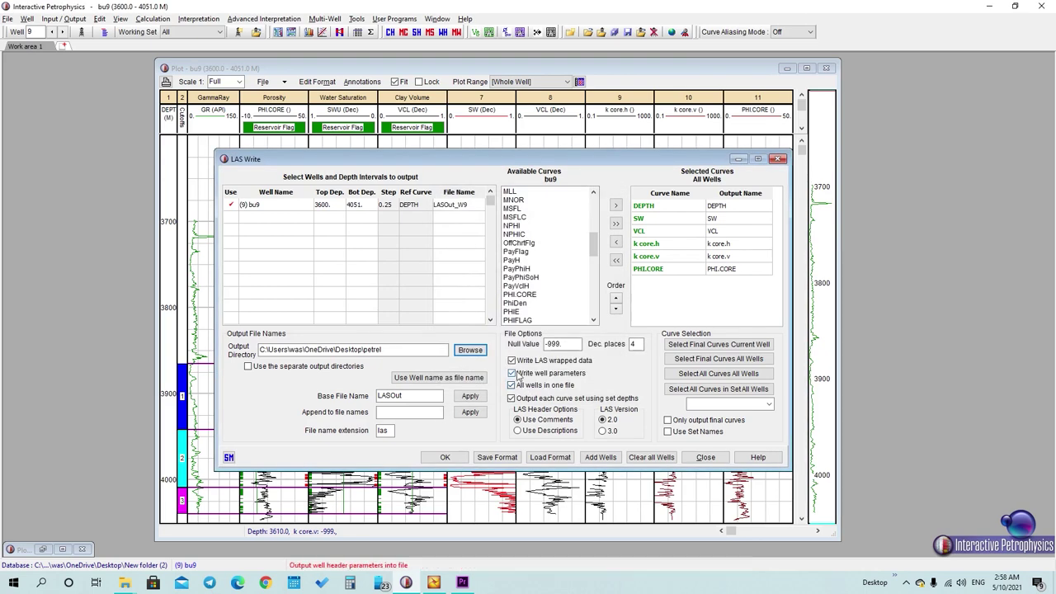
Write the LAS file for bu9, overwriting the existing LASOut_W9.las, and minimize the export dialog.
click(446, 458)
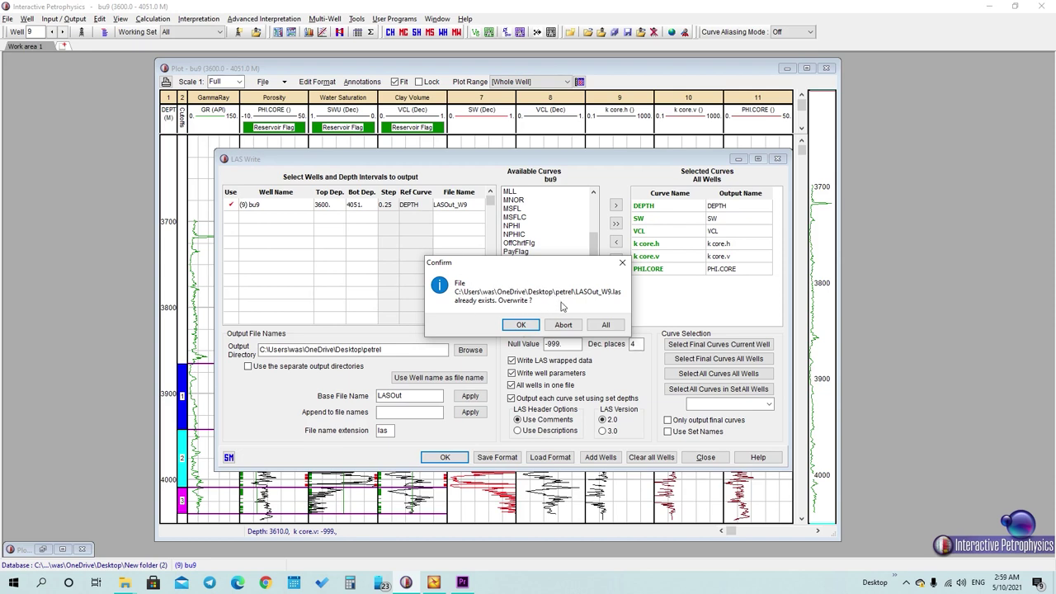
click(519, 327)
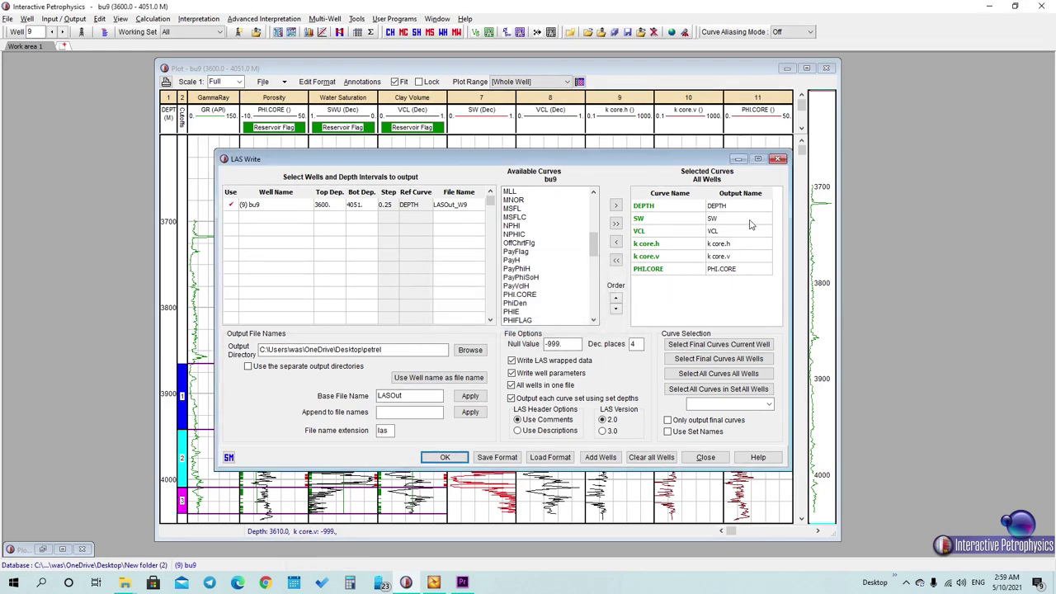
click(738, 160)
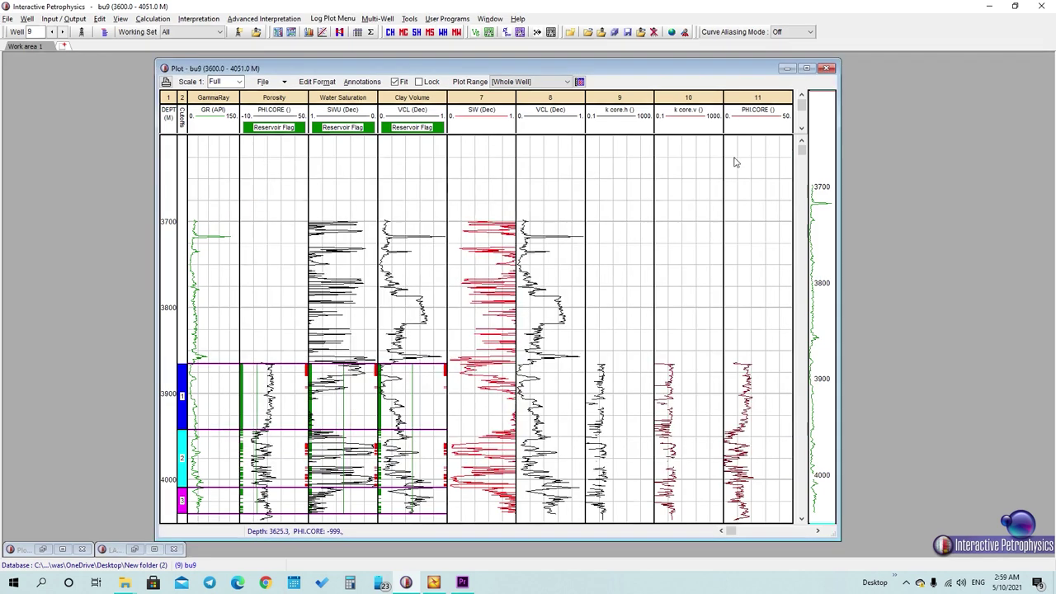
Open the petrel folder on the desktop and locate the exported LASOut_W9 file.
click(989, 6)
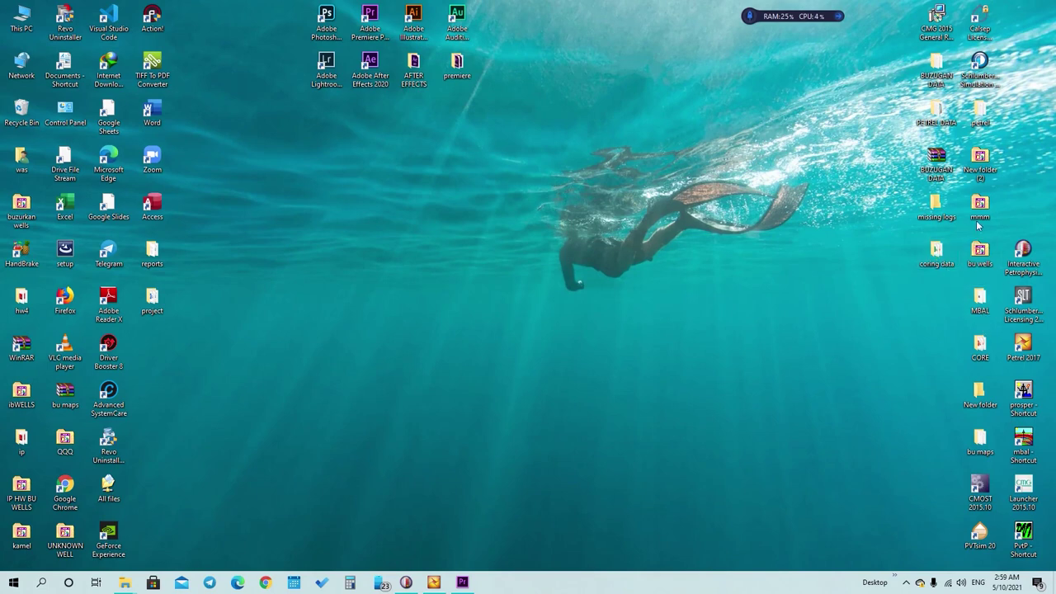
double_click(980, 120)
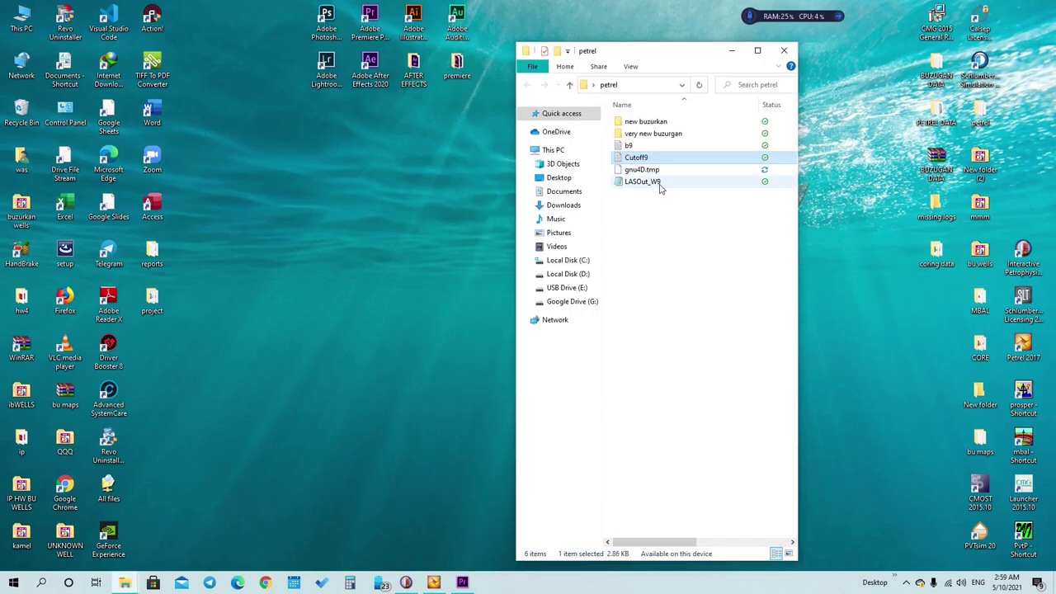
click(660, 187)
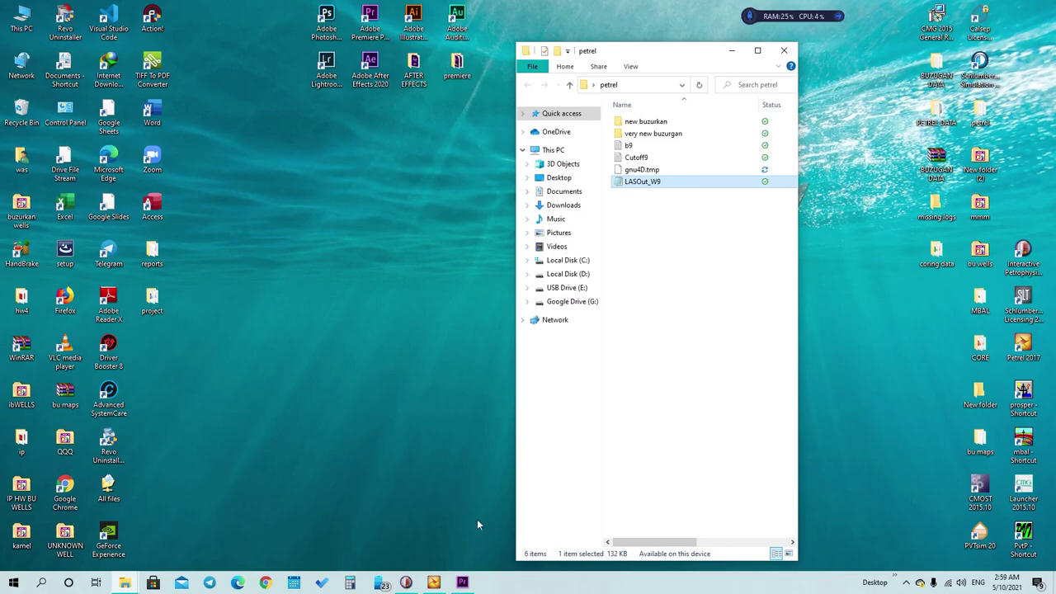
Switch back to Interactive Petrophysics and step back through the wells to display bu1's plot.
click(433, 583)
click(405, 583)
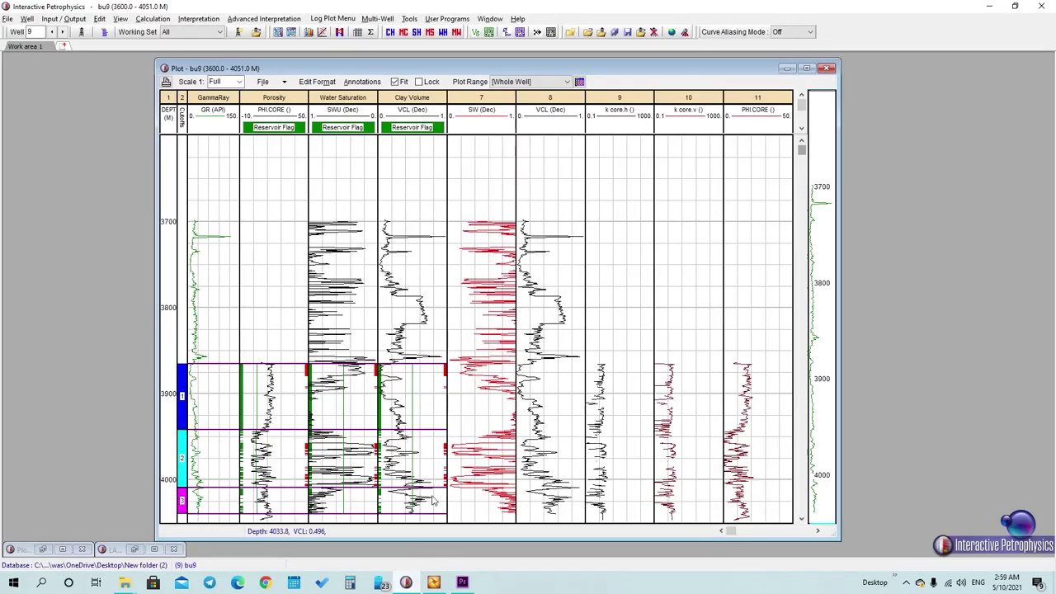
click(63, 32)
click(52, 31)
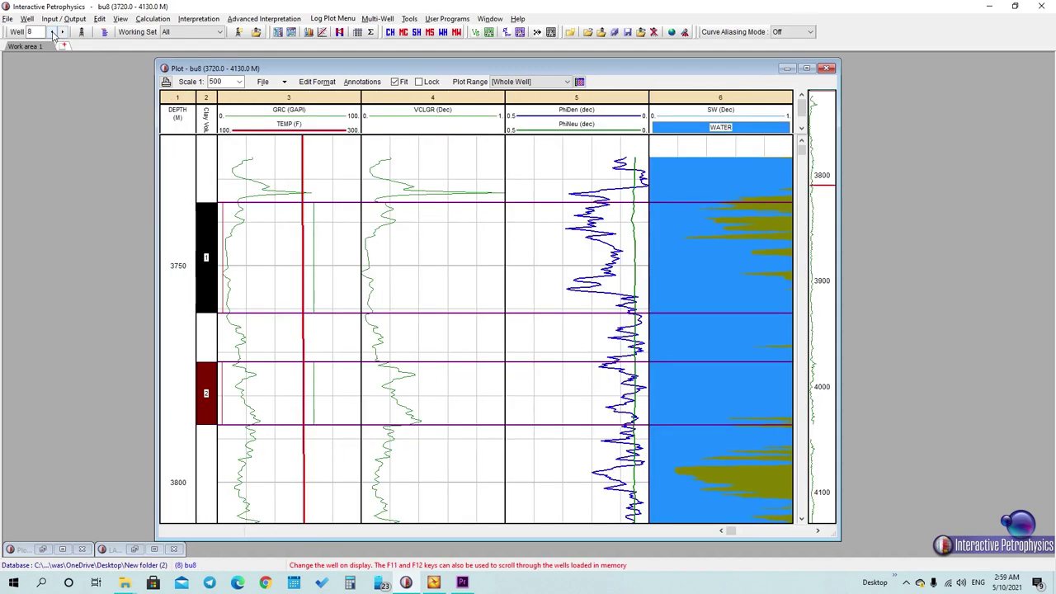
click(52, 32)
click(52, 31)
click(52, 31)
click(52, 31)
click(52, 32)
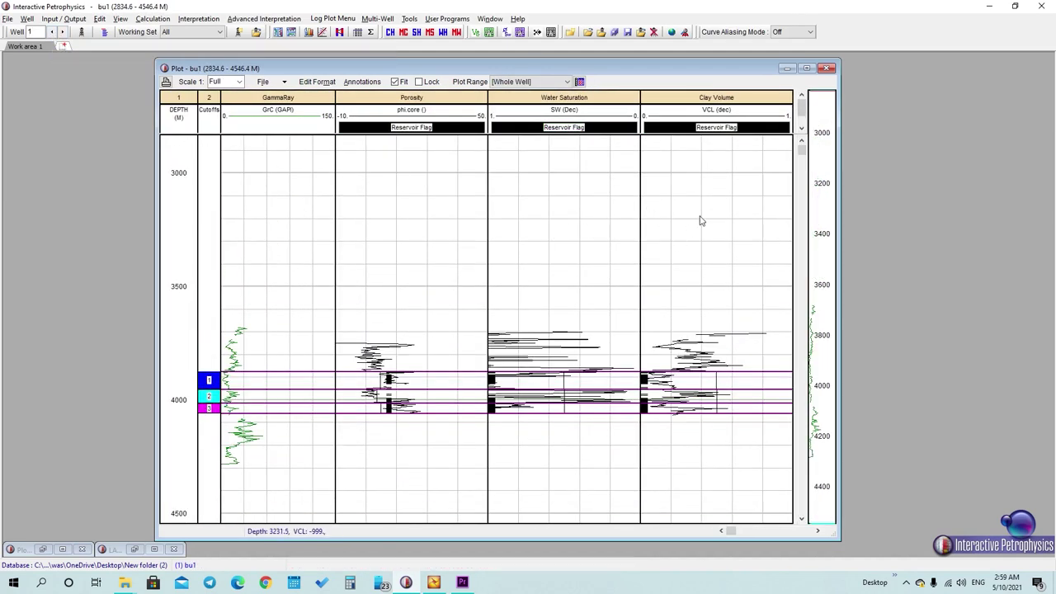
Add five new empty tracks to bu1's plot between the Water Saturation and Clay Volume tracks.
right_click(716, 262)
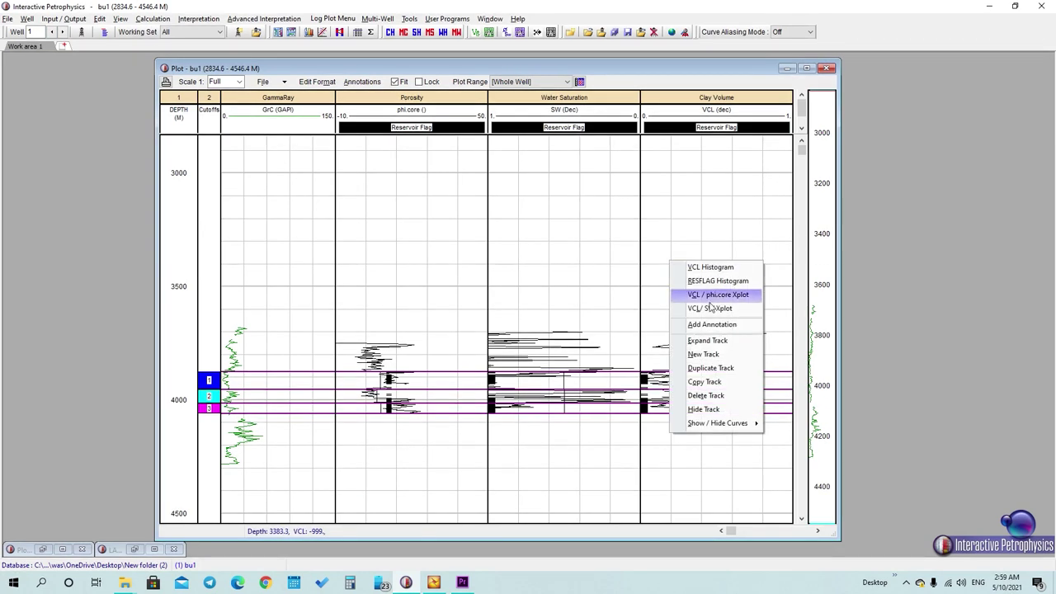
click(703, 354)
right_click(663, 317)
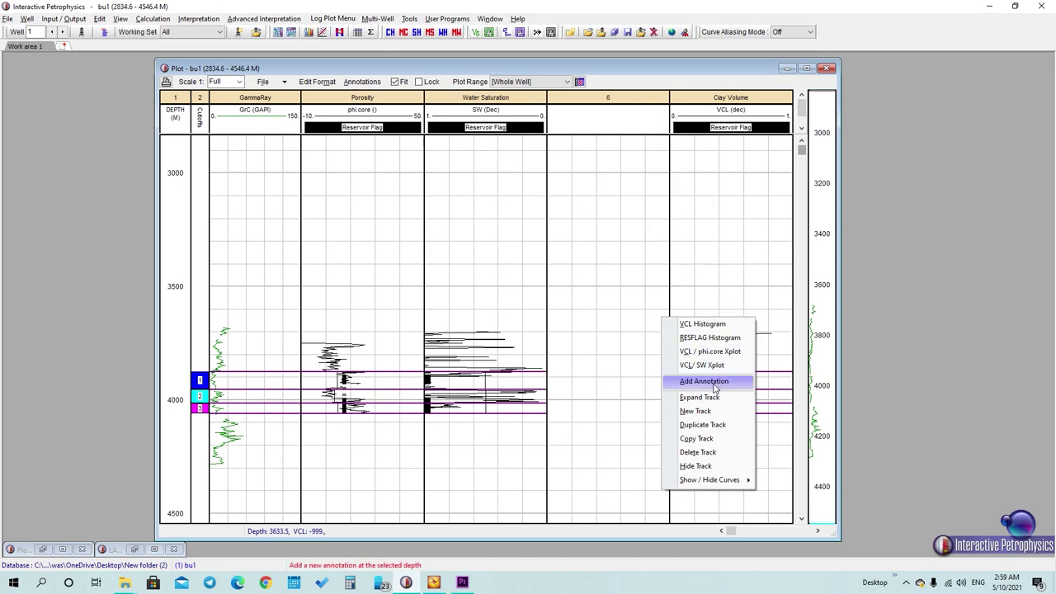
click(697, 412)
right_click(675, 356)
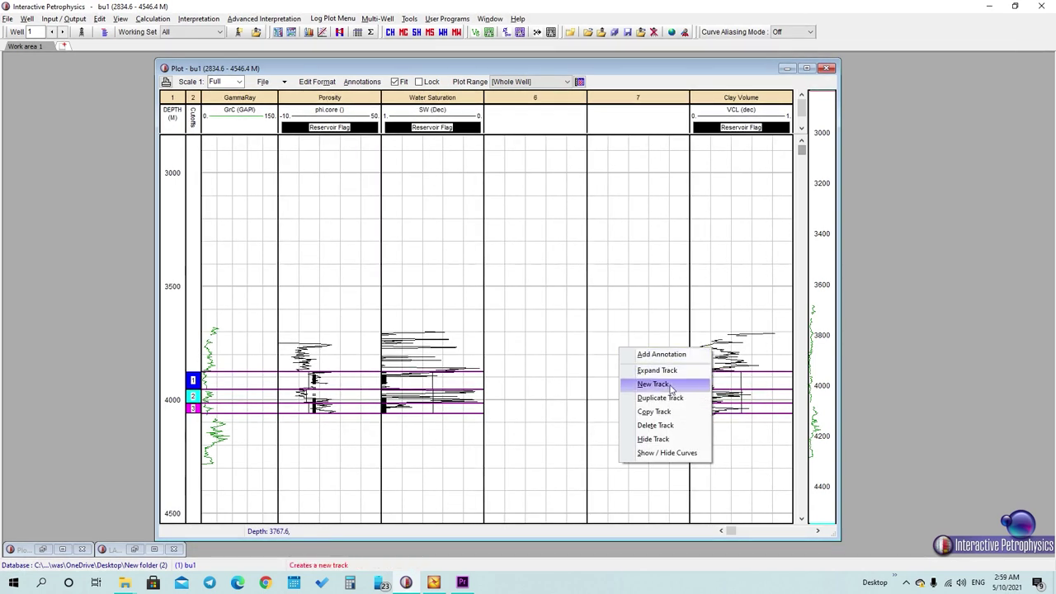
click(672, 383)
right_click(661, 393)
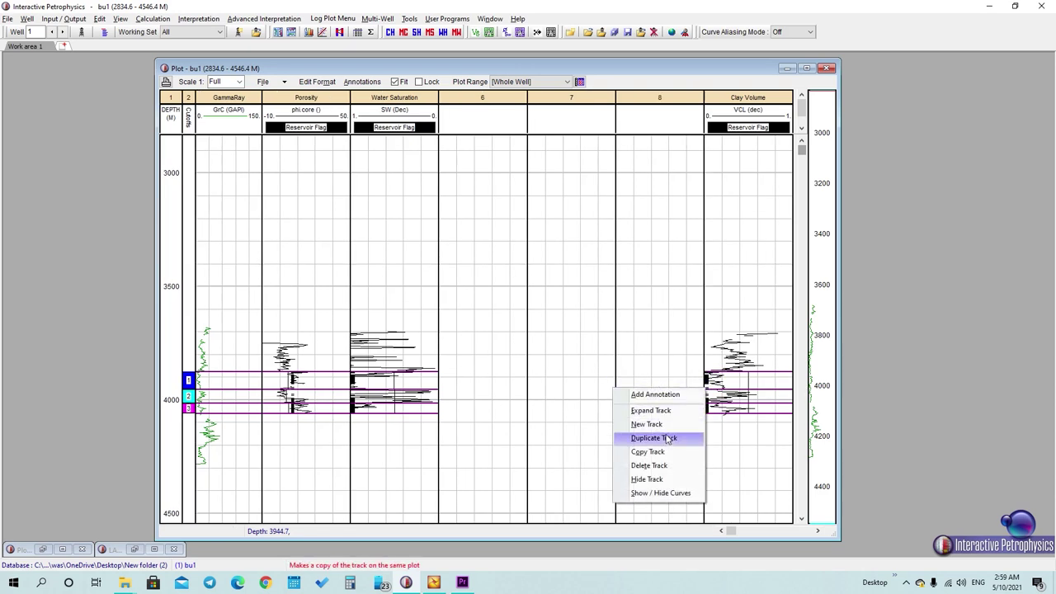
click(651, 424)
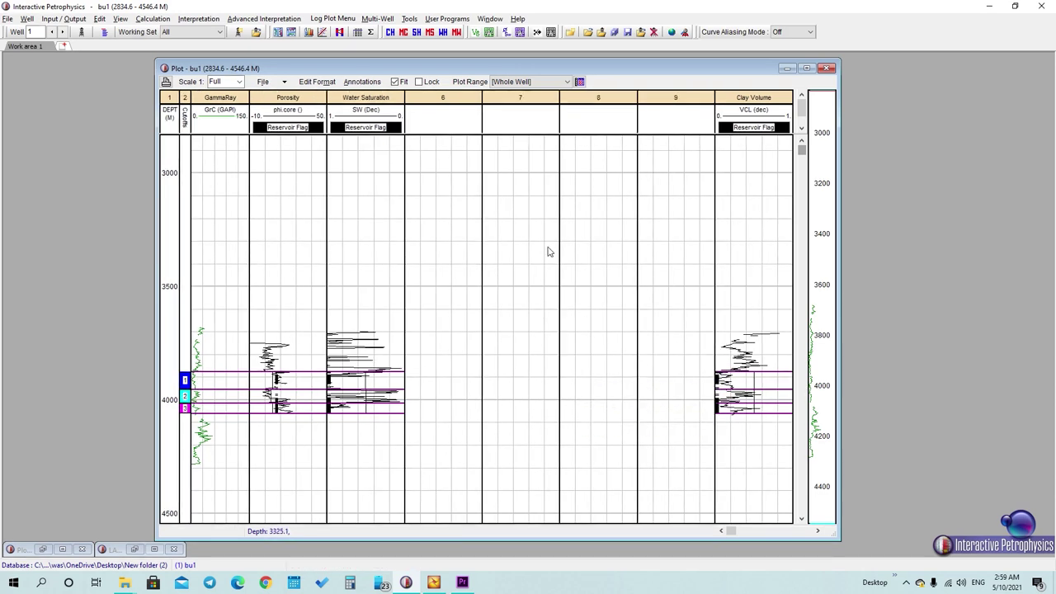
right_click(558, 310)
click(600, 351)
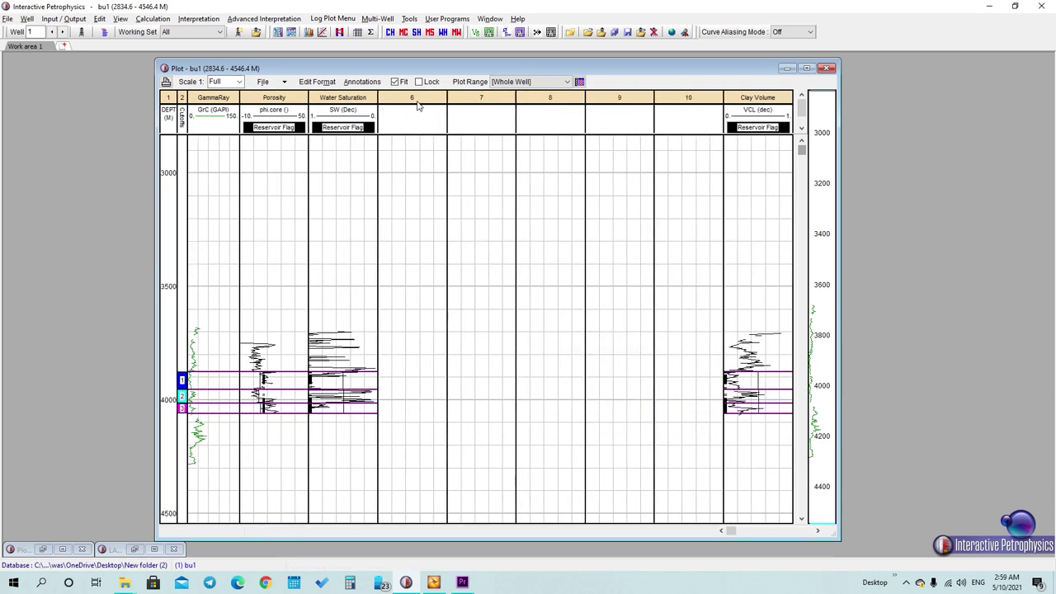
Assign the SW curve to track 6 with its default scale and apply it to the plot.
double_click(412, 124)
click(188, 219)
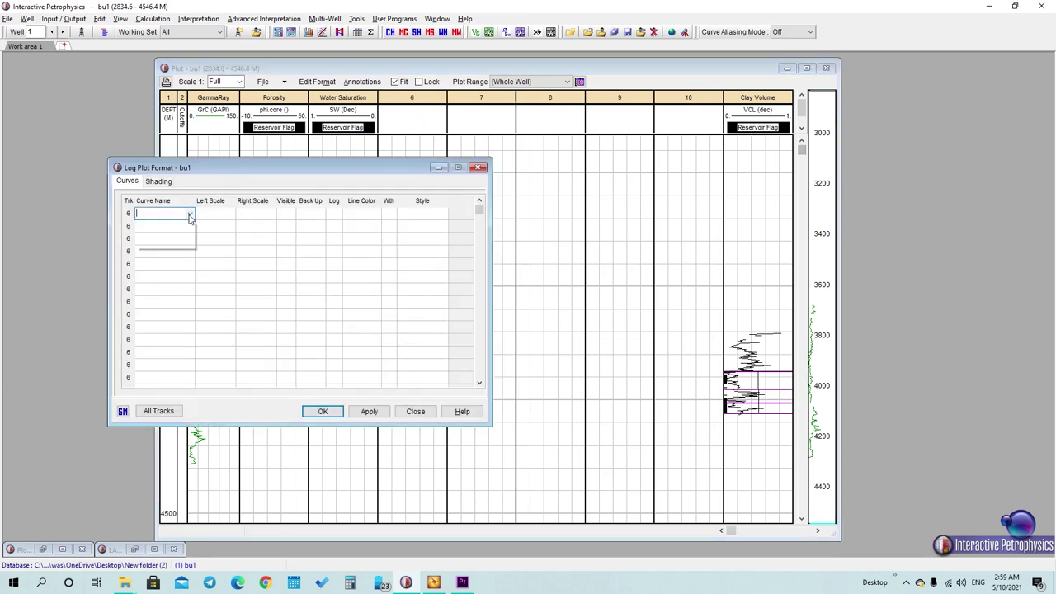
scroll(145, 463, down, 15)
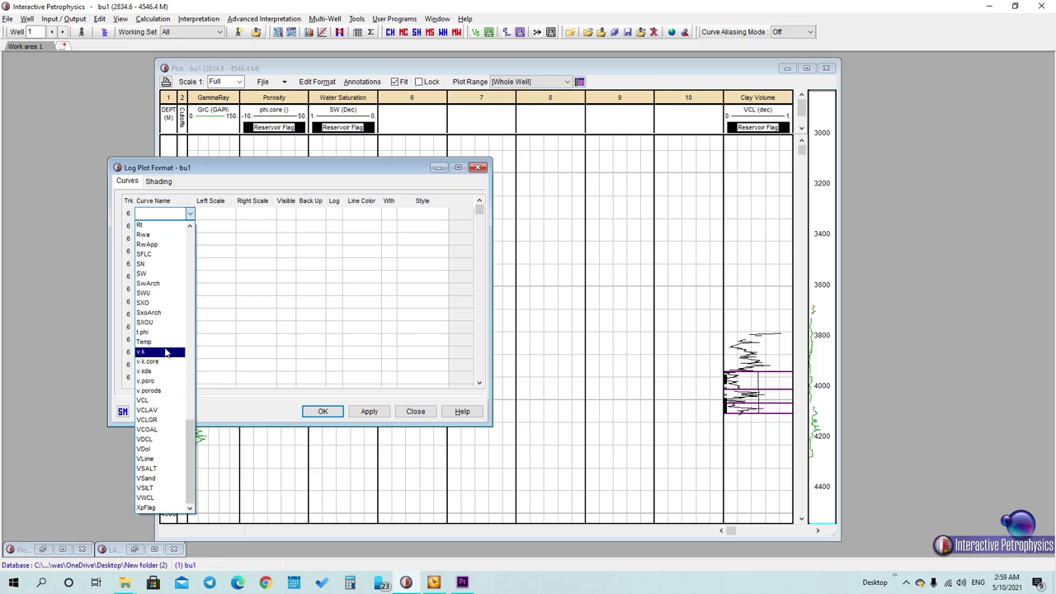
click(157, 277)
click(238, 238)
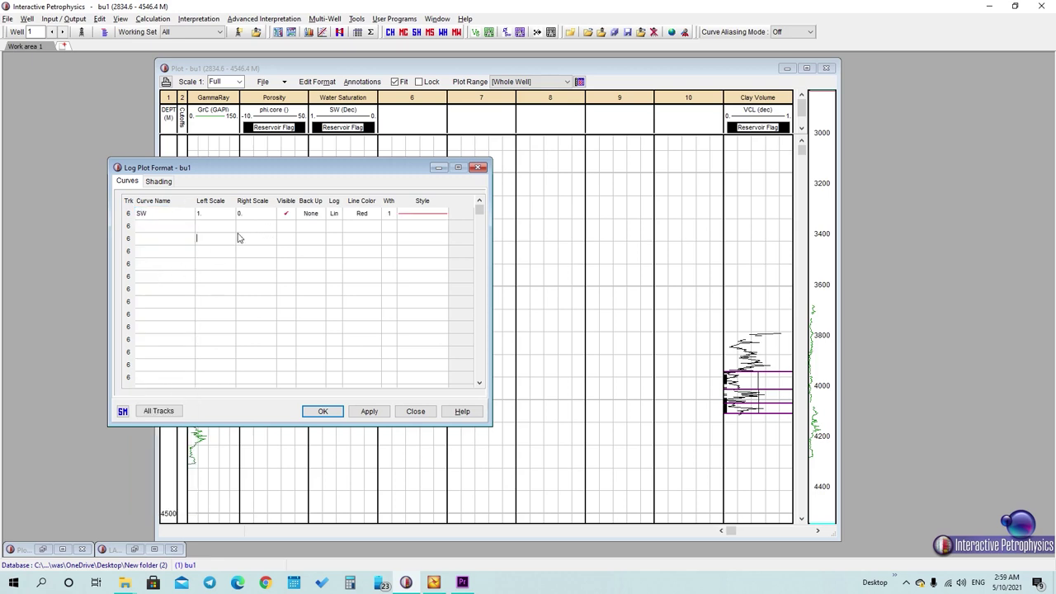
click(367, 412)
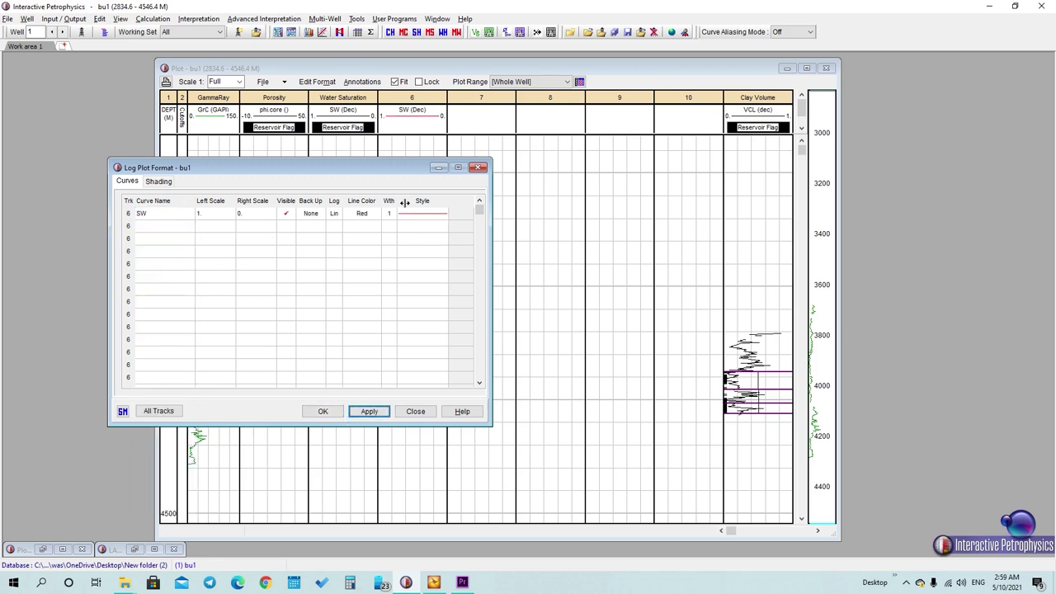
Move the plot format dialog clear of the tracks and assign the VCL curve to track 7, applying it.
drag(353, 172, 767, 229)
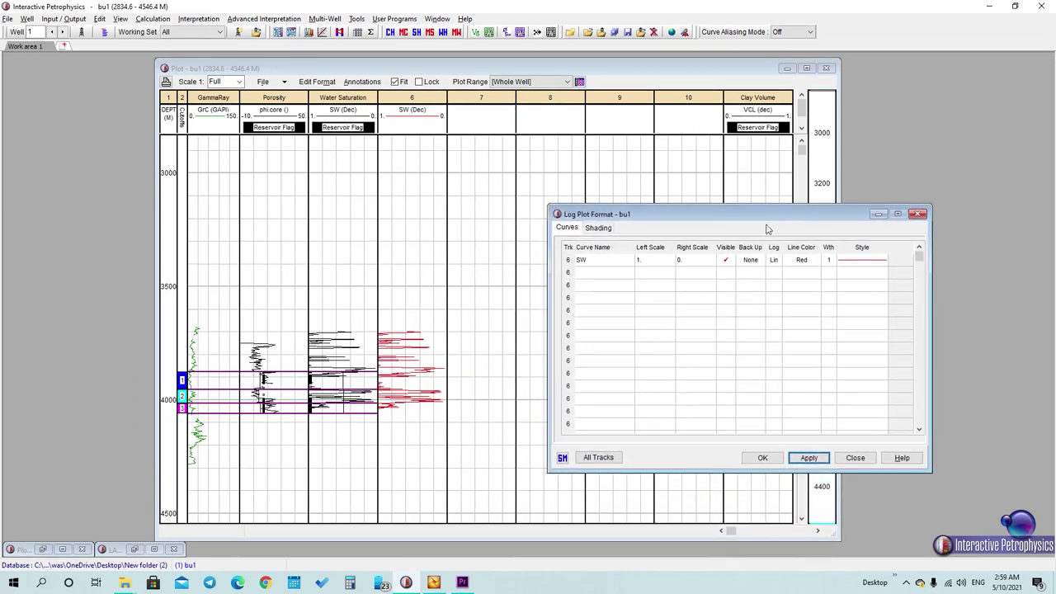
click(498, 139)
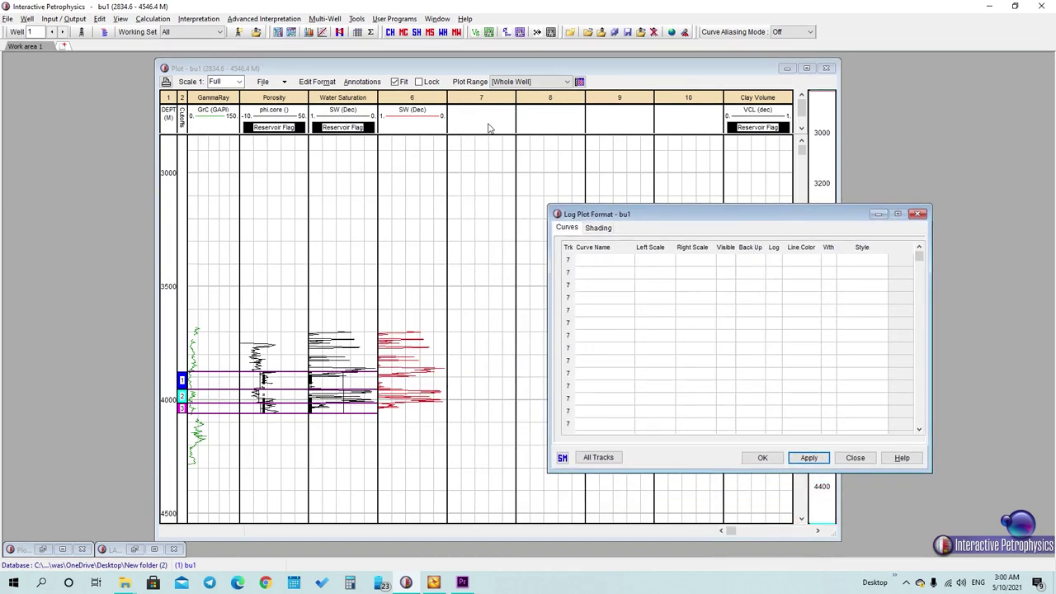
click(627, 261)
click(629, 261)
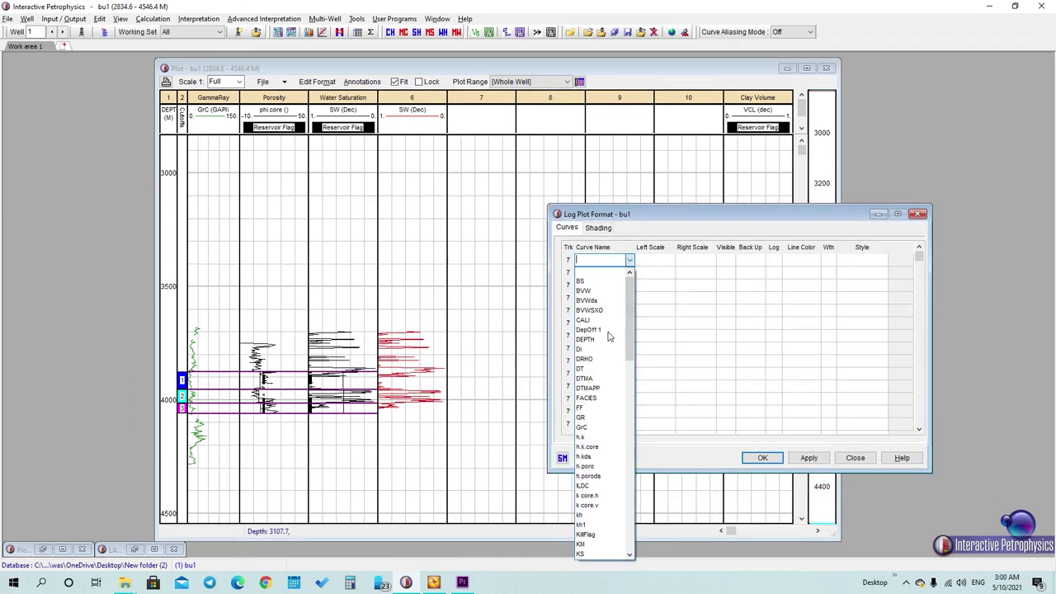
scroll(606, 413, down, 15)
scroll(604, 519, down, 7)
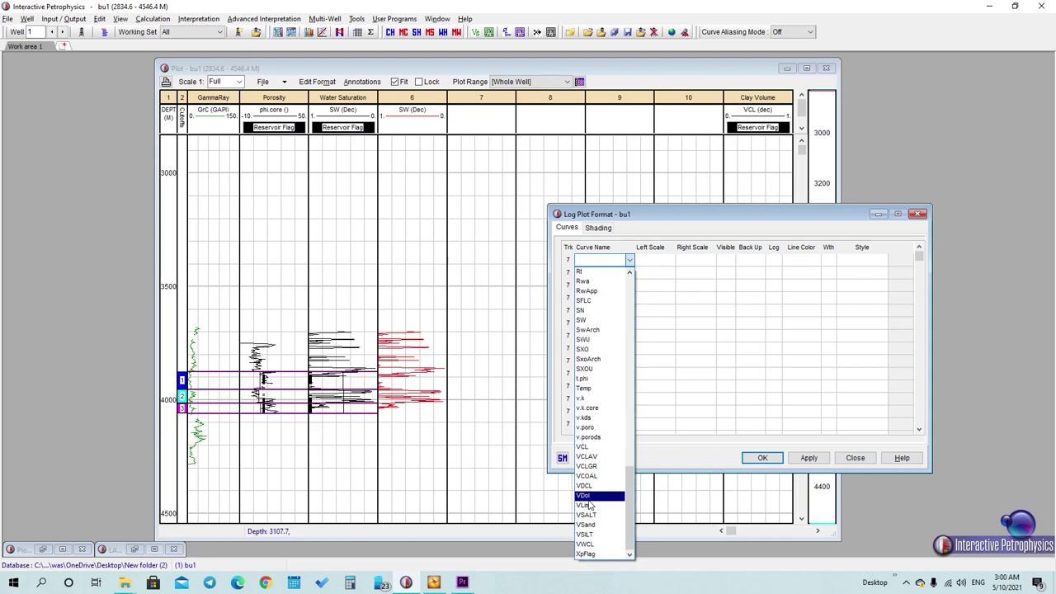
click(589, 438)
click(629, 260)
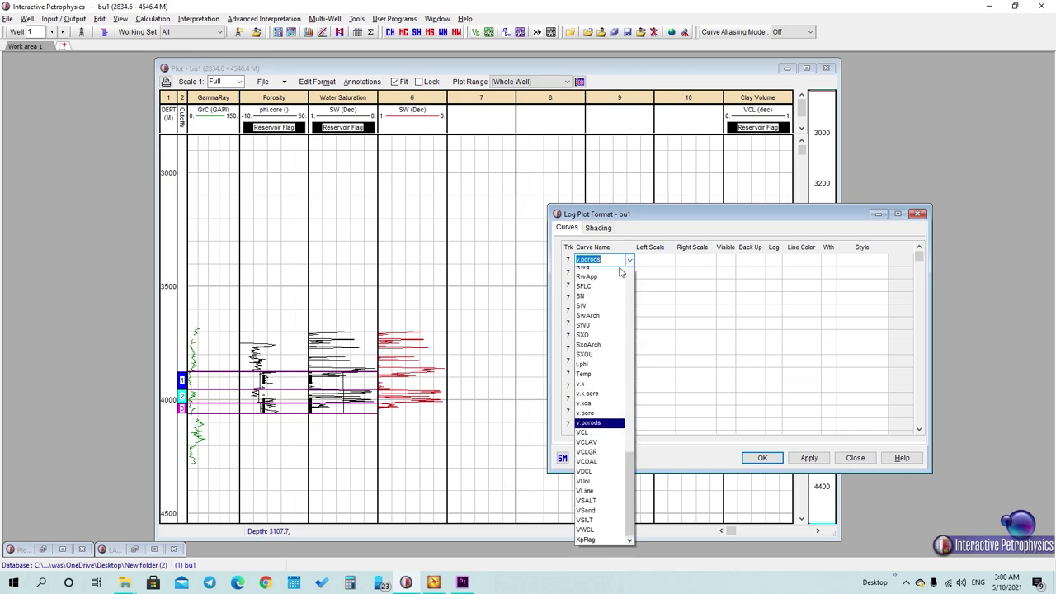
click(615, 454)
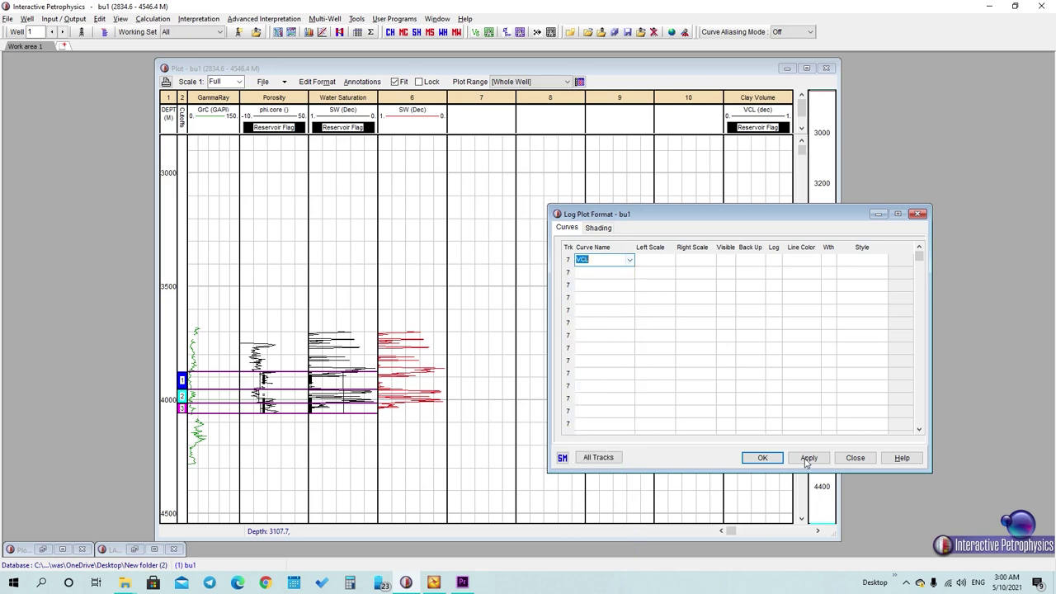
click(808, 459)
Assign the h.k.core curve to track 8, apply it to the plot and close the format dialog.
drag(743, 214, 324, 153)
click(136, 199)
click(146, 192)
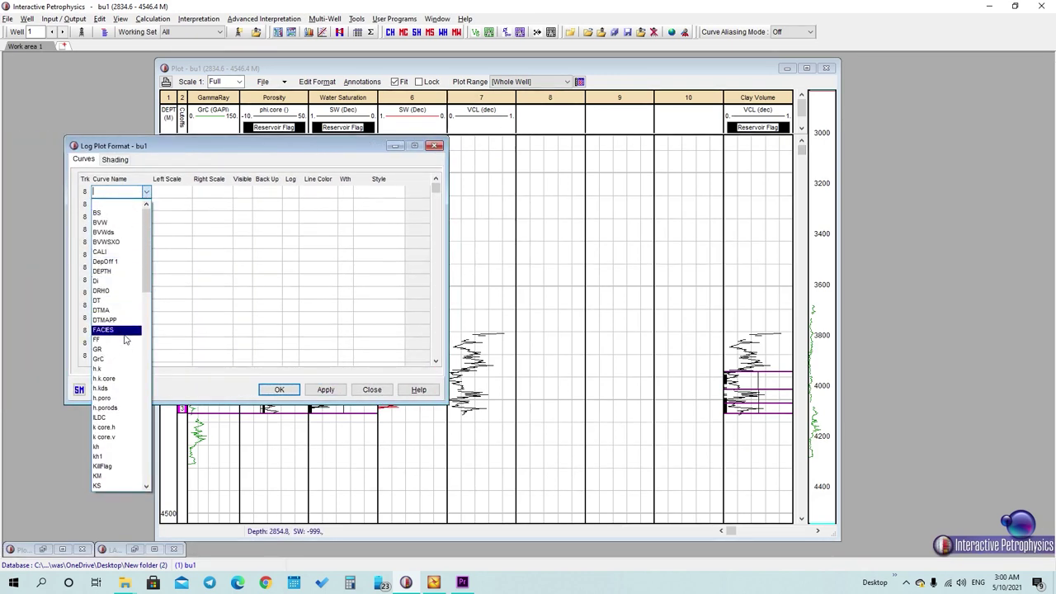
click(112, 350)
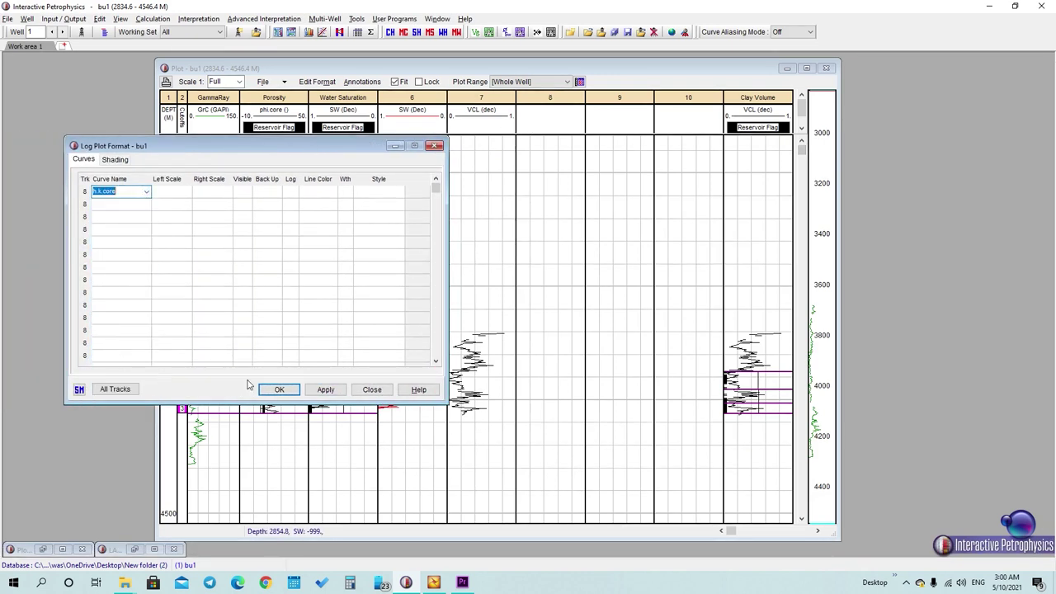
click(325, 390)
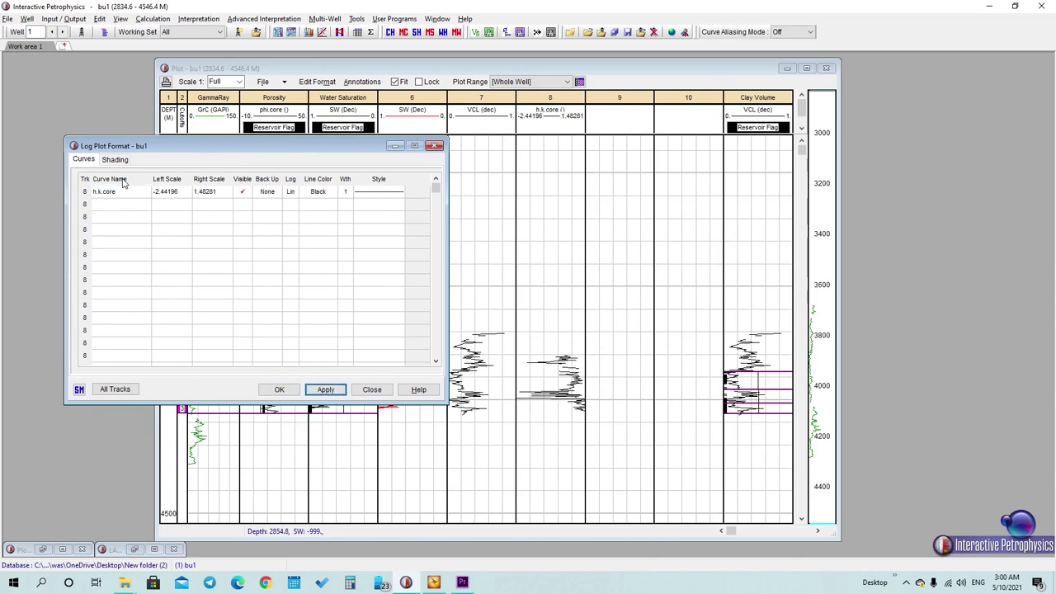
click(435, 146)
Assign the k core.v curve to track 9 and apply it to the plot.
double_click(619, 120)
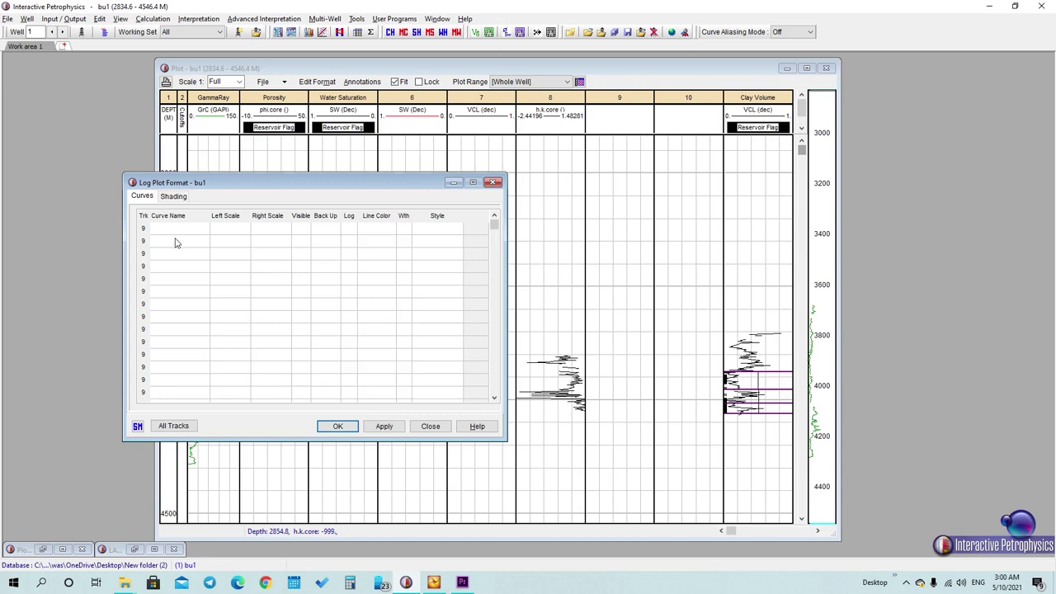
click(197, 231)
click(206, 229)
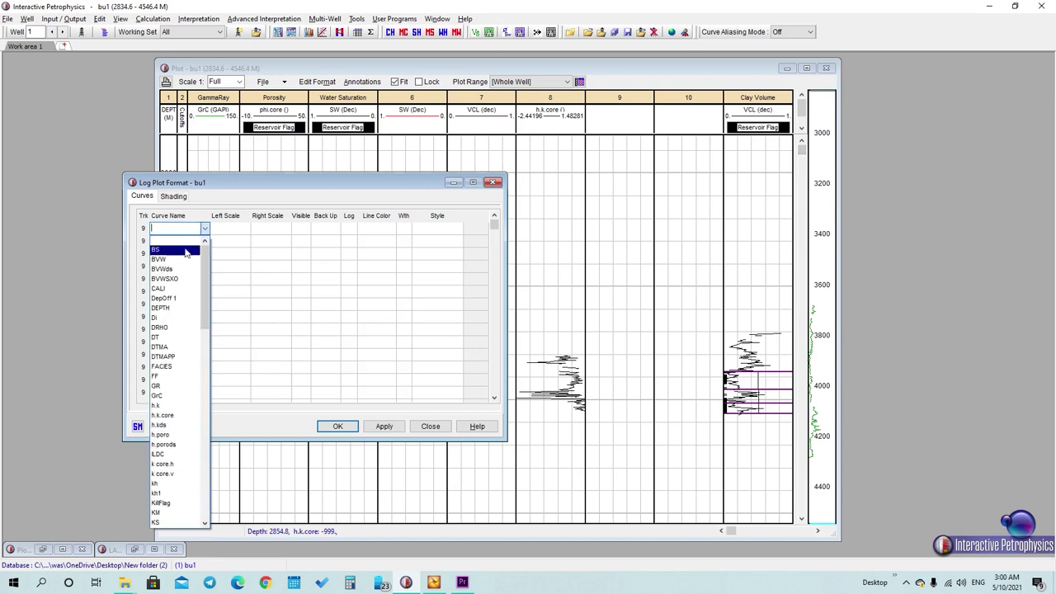
click(169, 474)
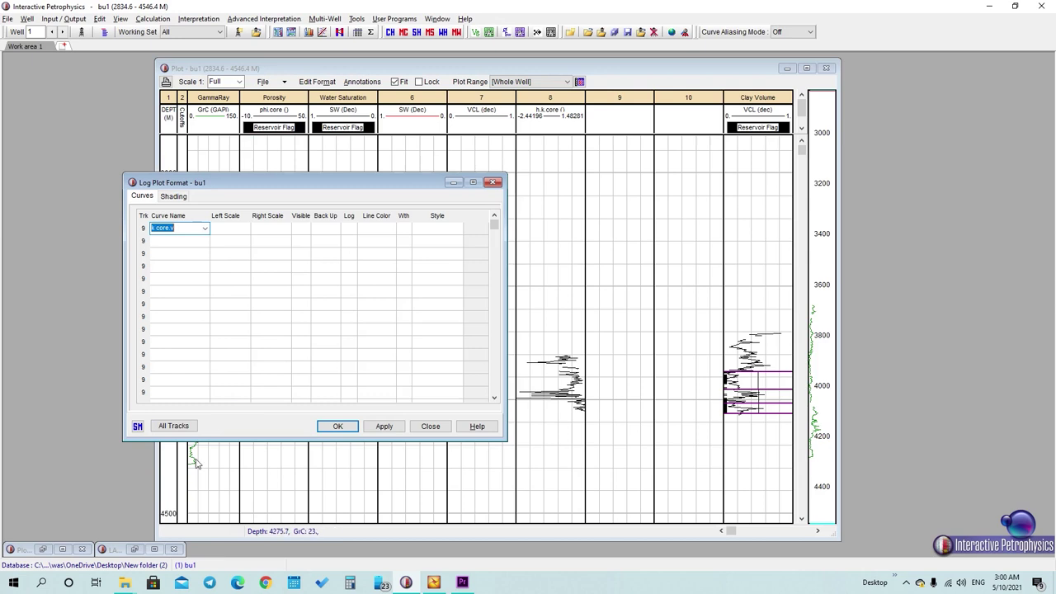
click(385, 427)
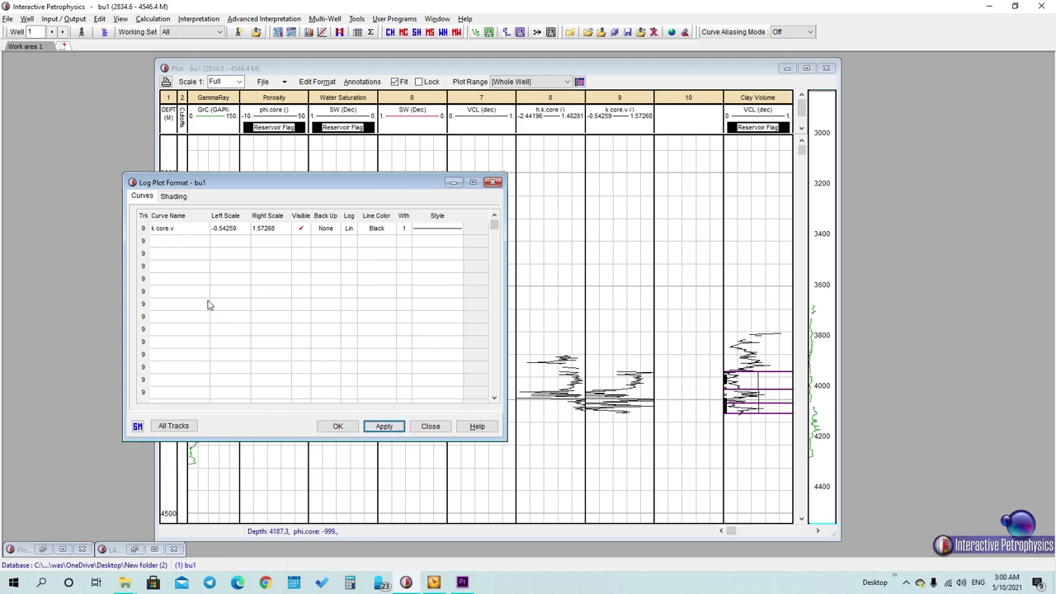
Look through the available curves for tracks 9 and 8 to find the matching core permeability curves.
click(198, 232)
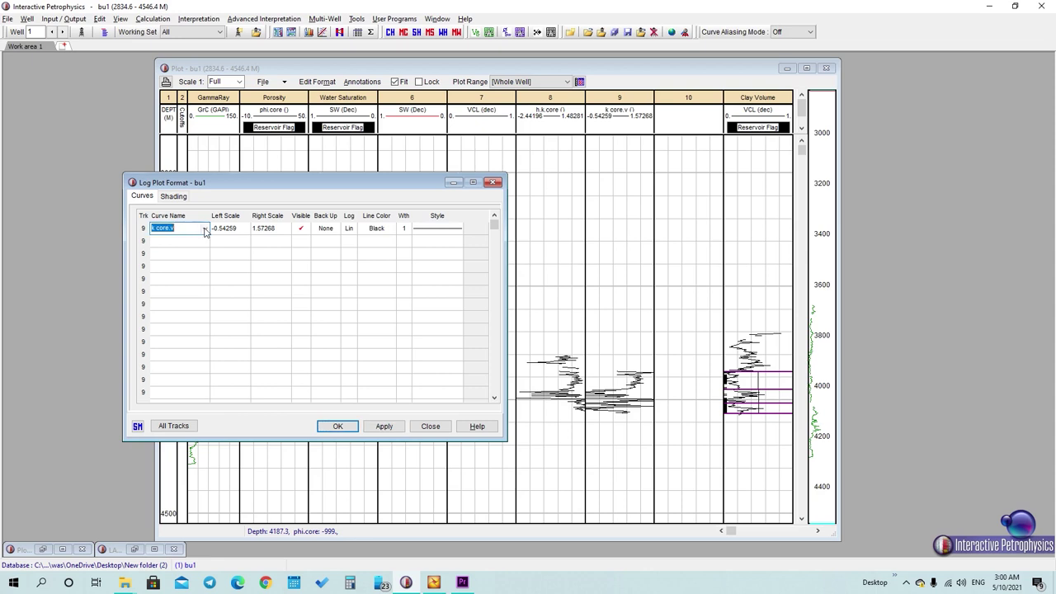
click(204, 228)
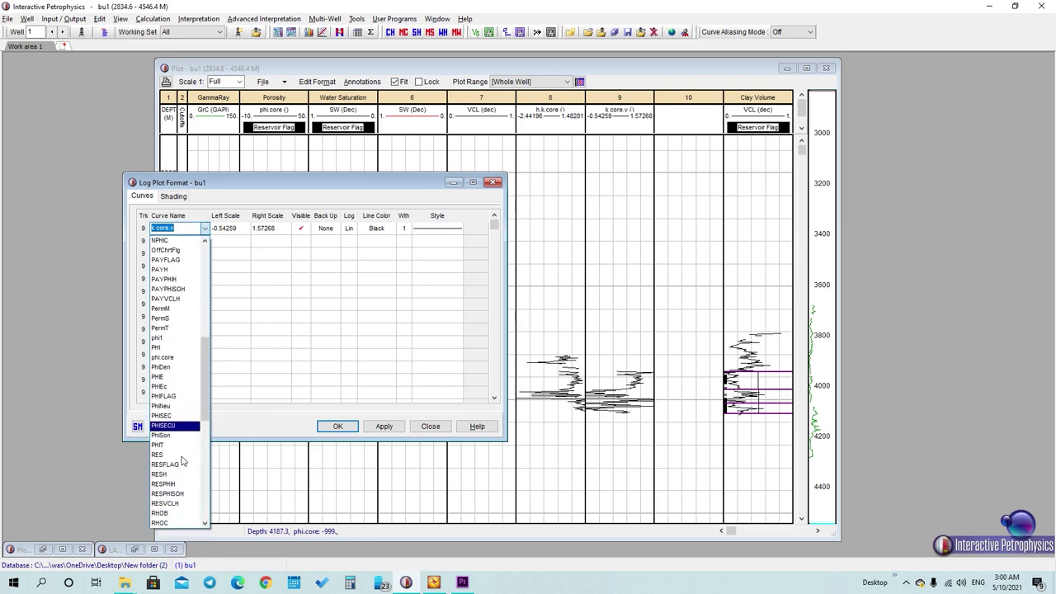
click(430, 291)
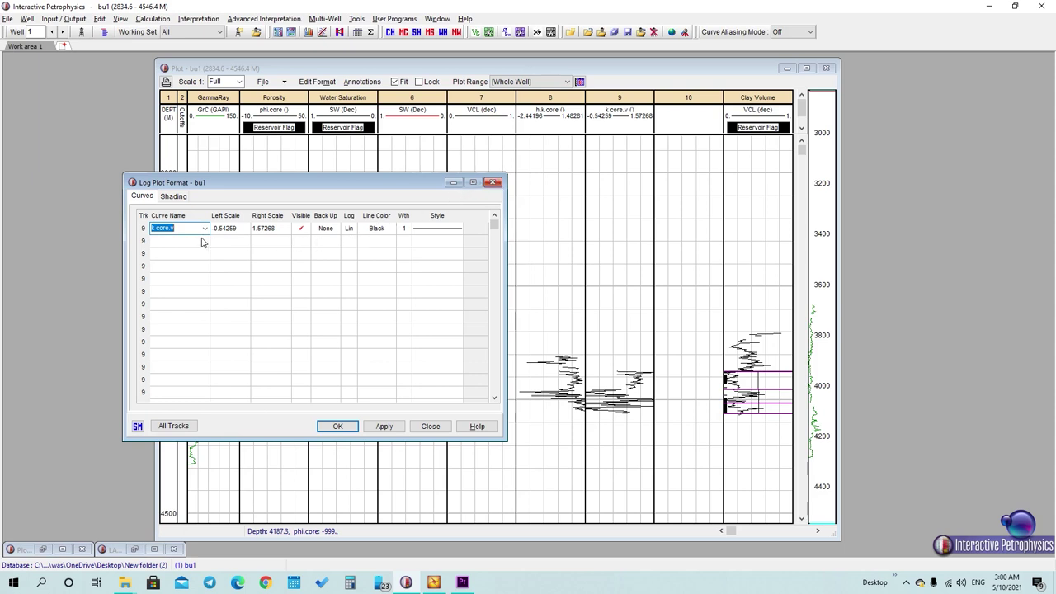
click(550, 121)
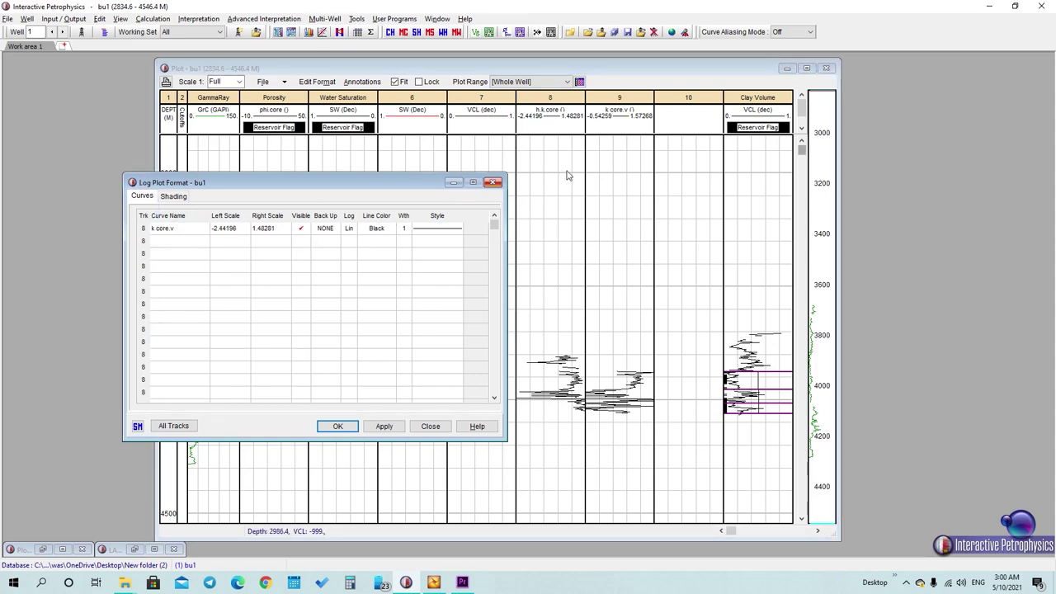
click(556, 118)
click(204, 230)
click(205, 227)
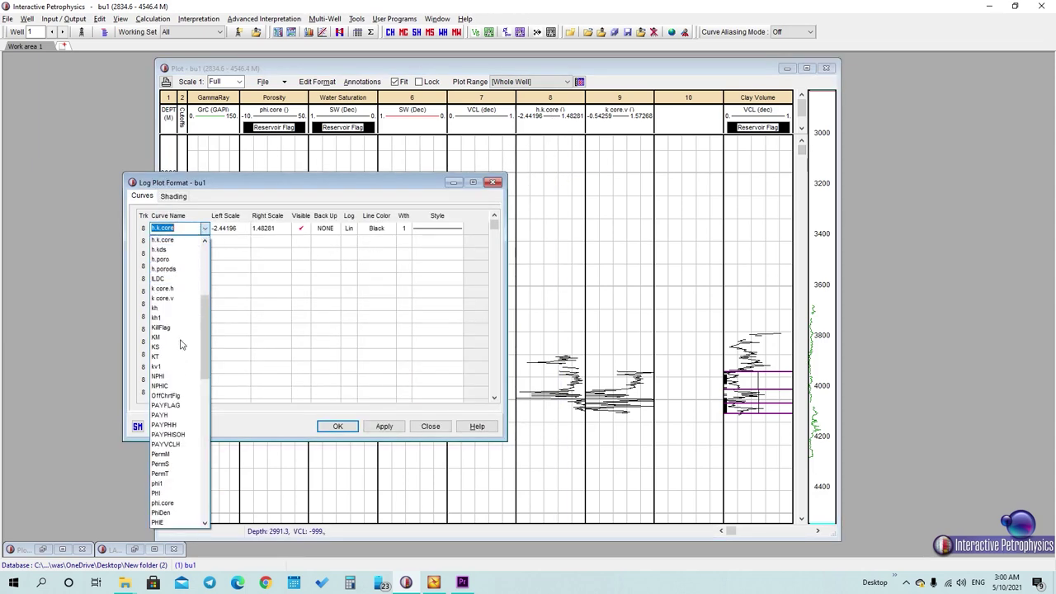
scroll(174, 391, down, 3)
scroll(174, 391, down, 10)
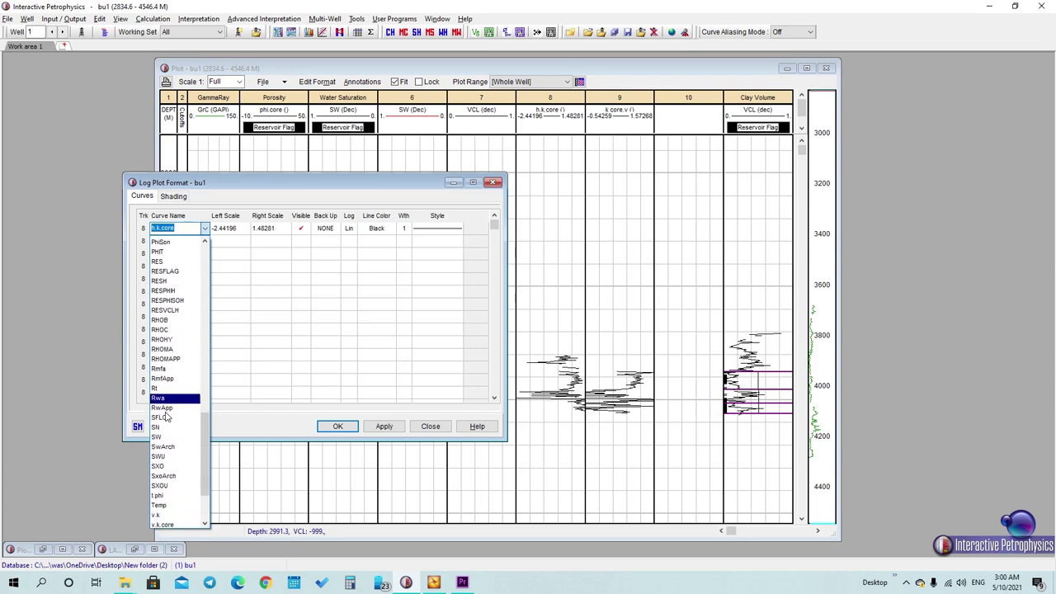
scroll(166, 416, down, 1)
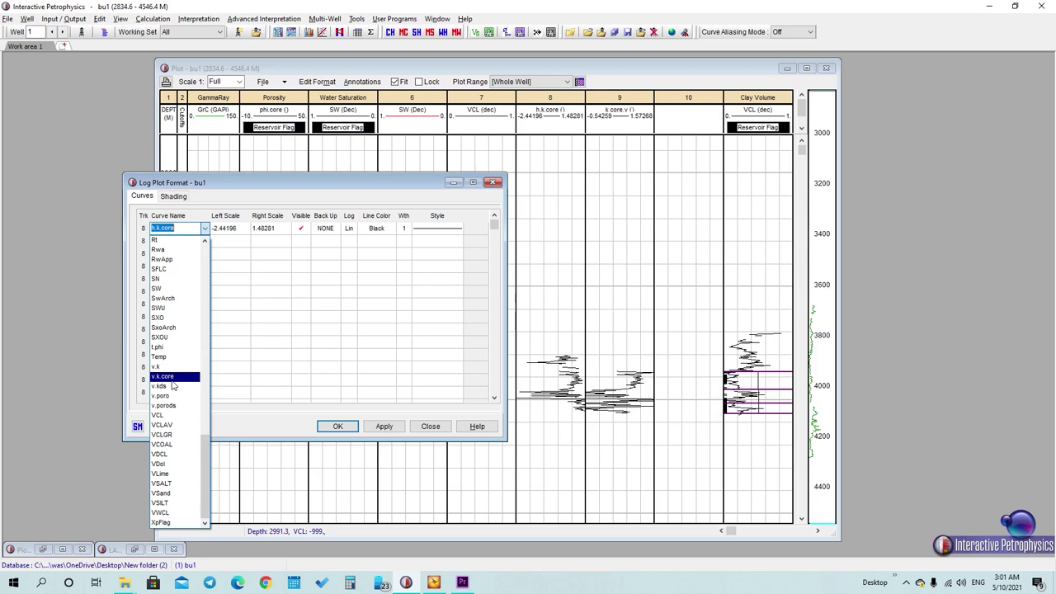
click(627, 122)
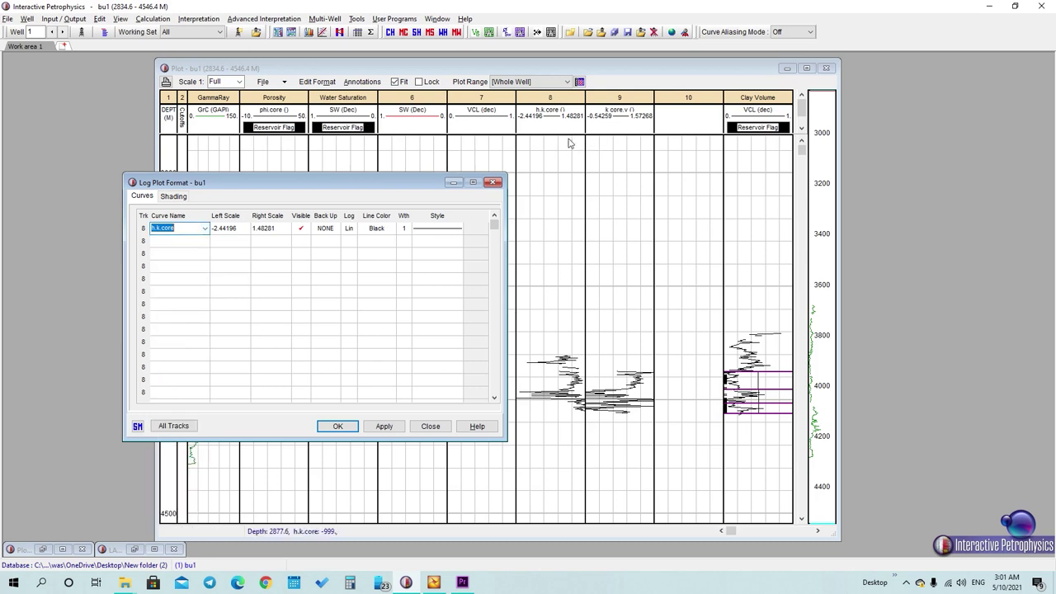
Assign the v.k.core curve to track 9, apply it to the plot and close the format dialog.
click(605, 125)
click(205, 229)
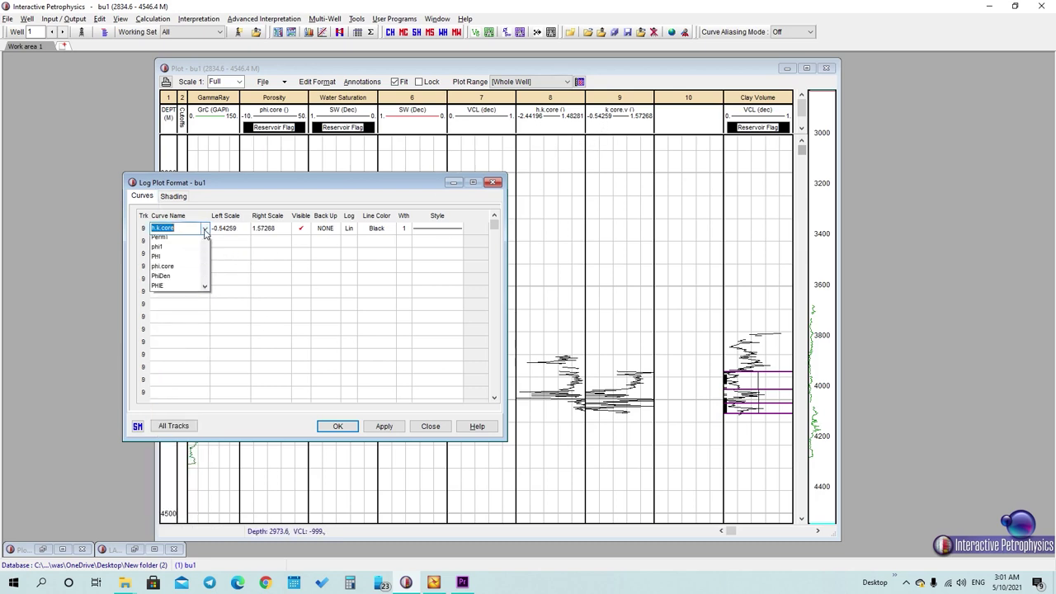
scroll(178, 413, down, 5)
scroll(177, 431, down, 4)
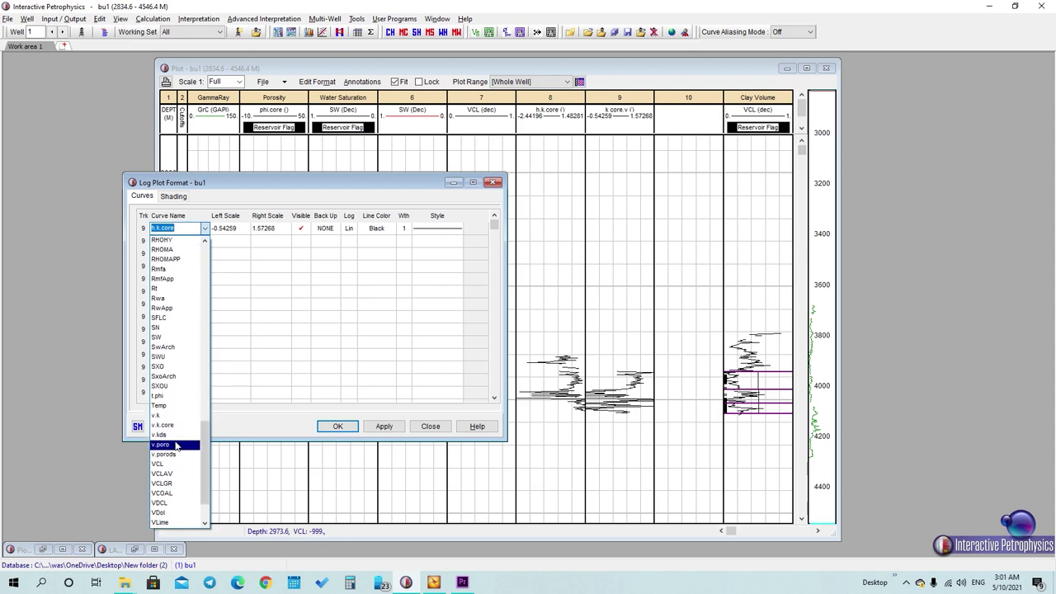
scroll(179, 345, down, 2)
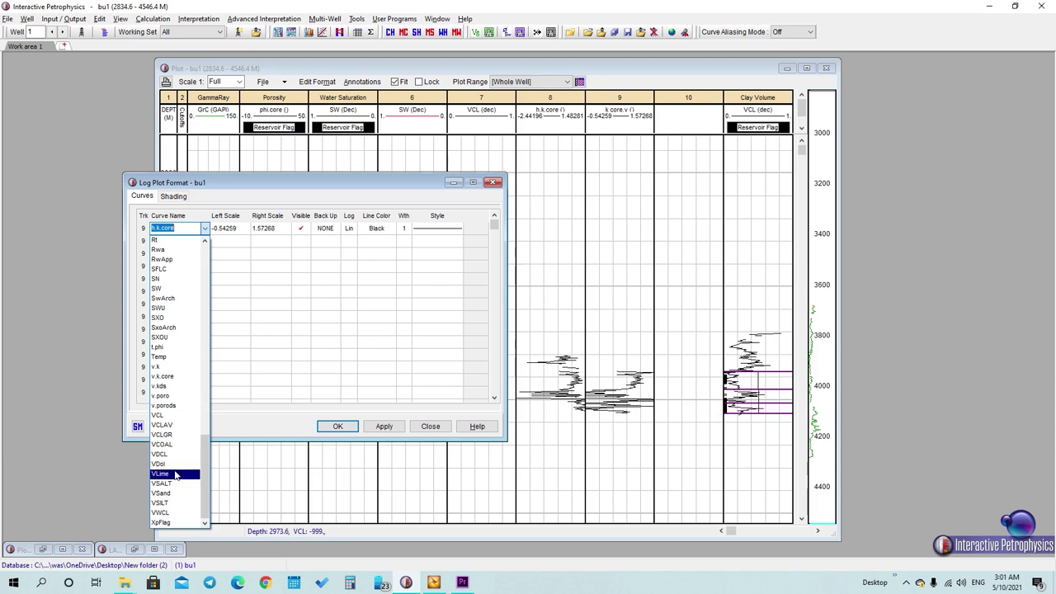
click(174, 377)
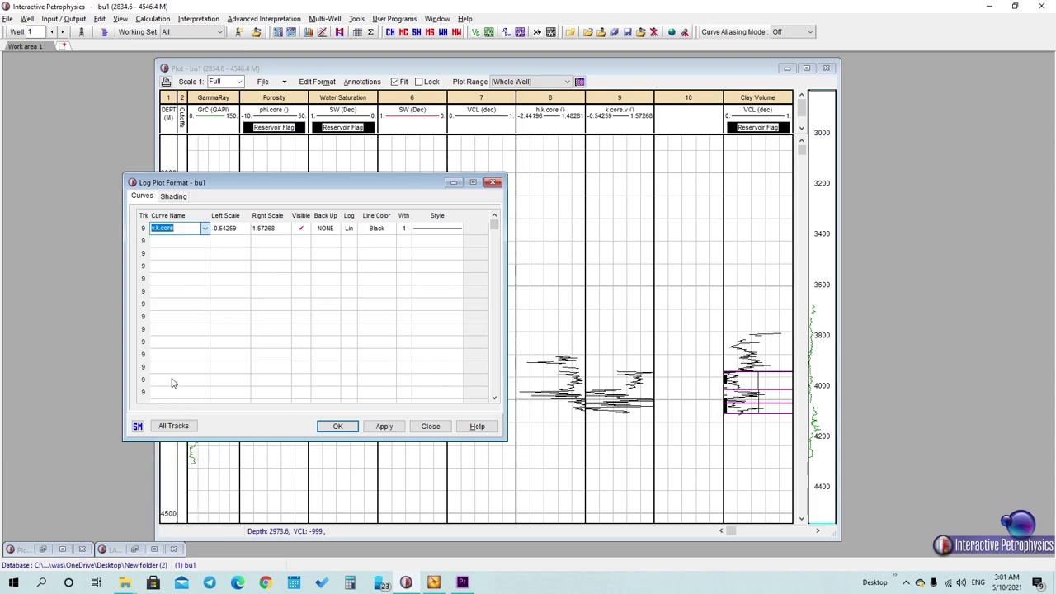
click(369, 428)
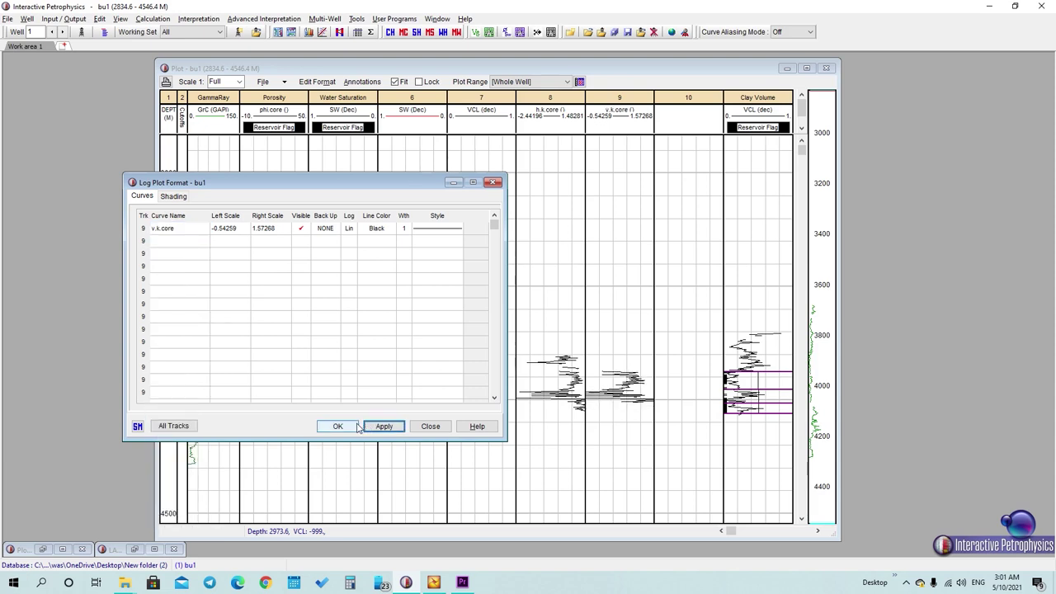
click(338, 426)
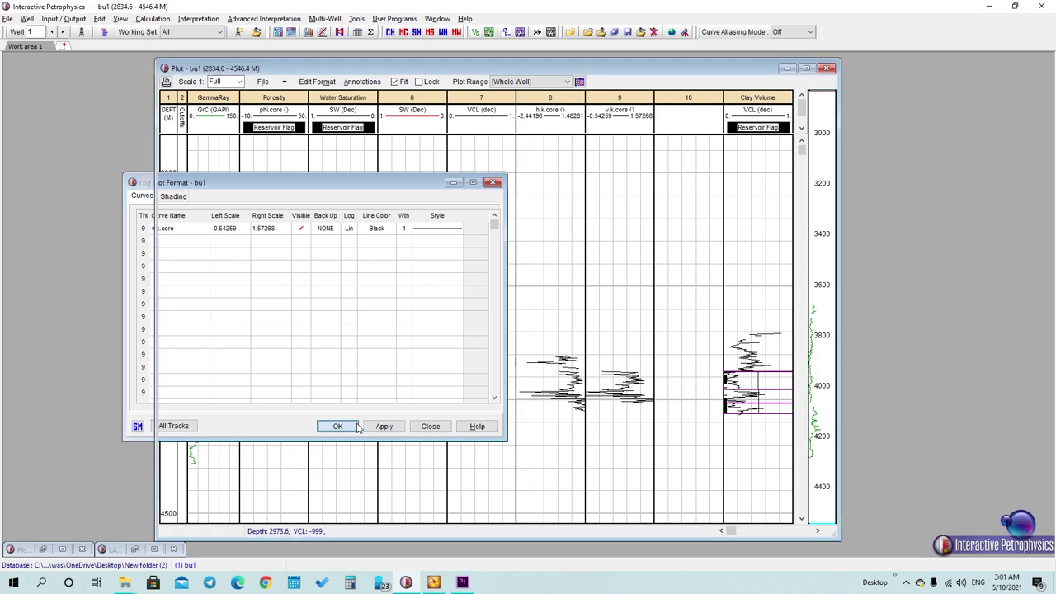
Set the h.k.core curve in track 8 to a logarithmic scale from 0.1 to 1000 and apply it.
double_click(555, 124)
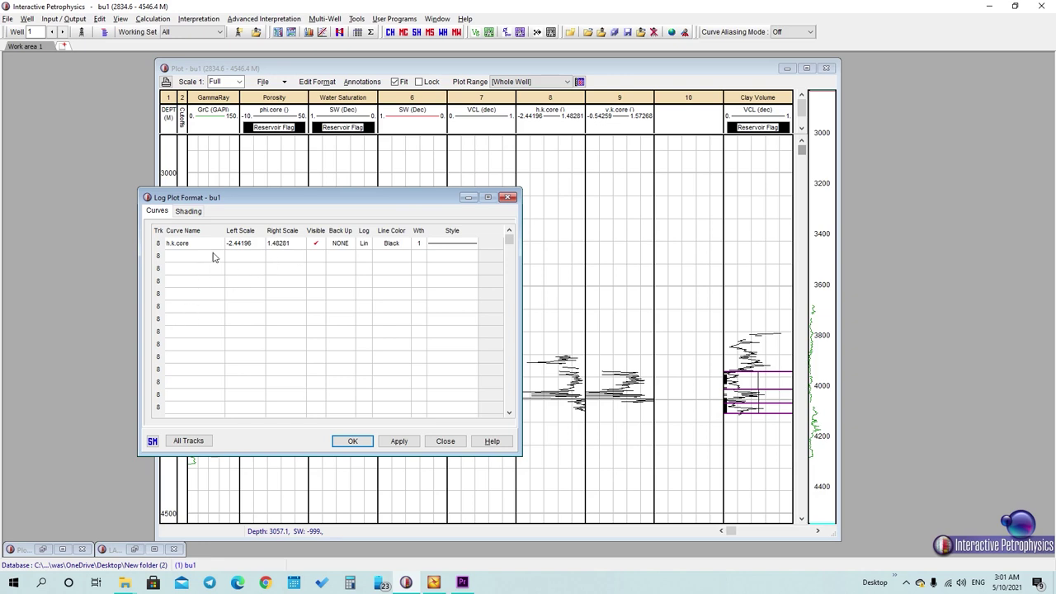
click(254, 247)
text(0.1)
click(295, 243)
text(1)
click(365, 245)
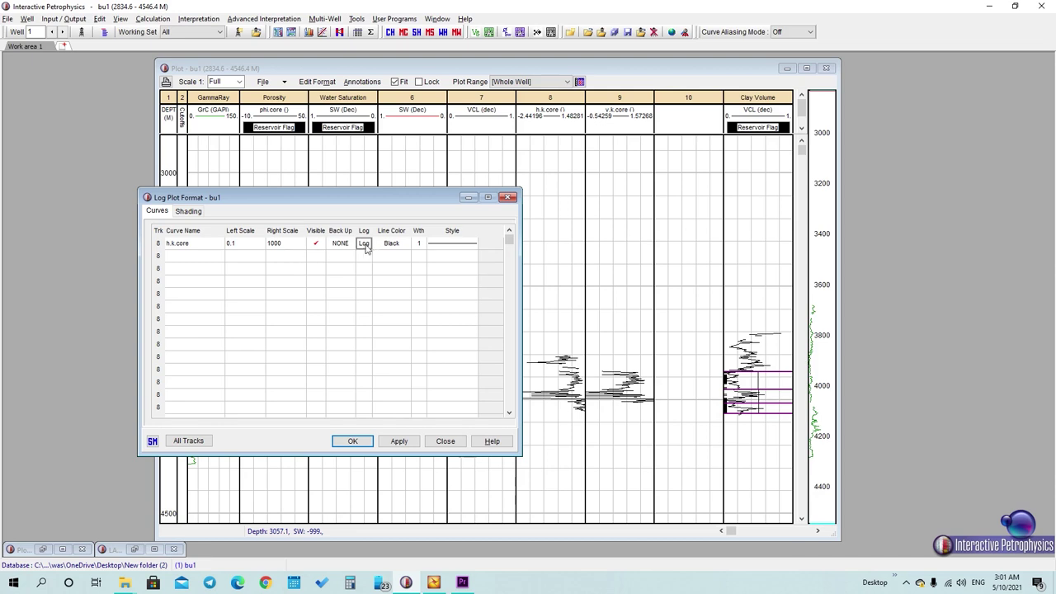
click(400, 441)
click(352, 440)
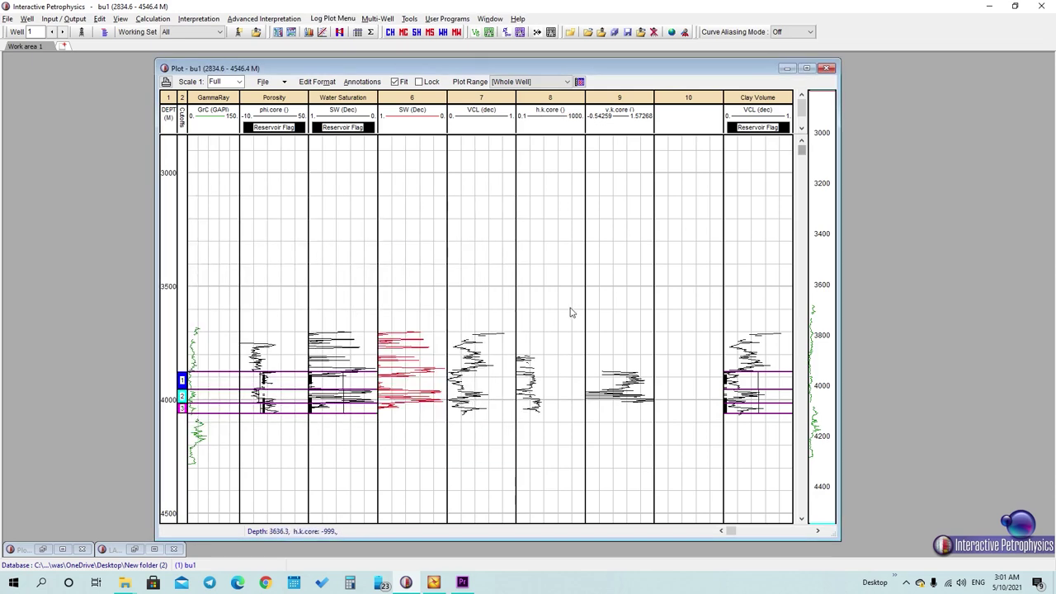
Set the v.k.core curve's scale in track 9 to run from 0.1 to 1000 and apply it.
double_click(625, 124)
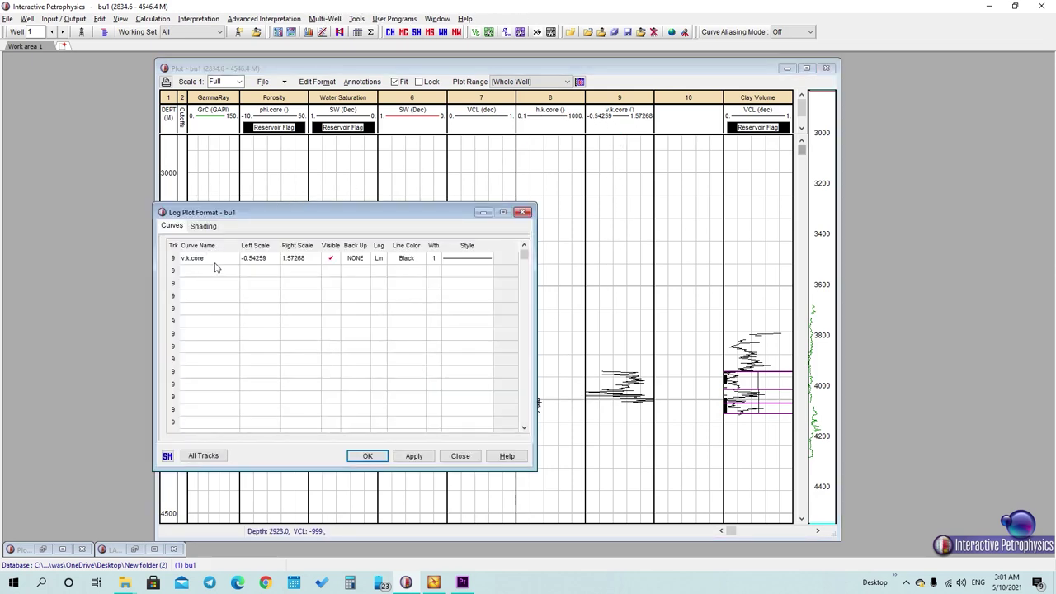
double_click(255, 258)
text(0.1)
double_click(297, 261)
text(1)
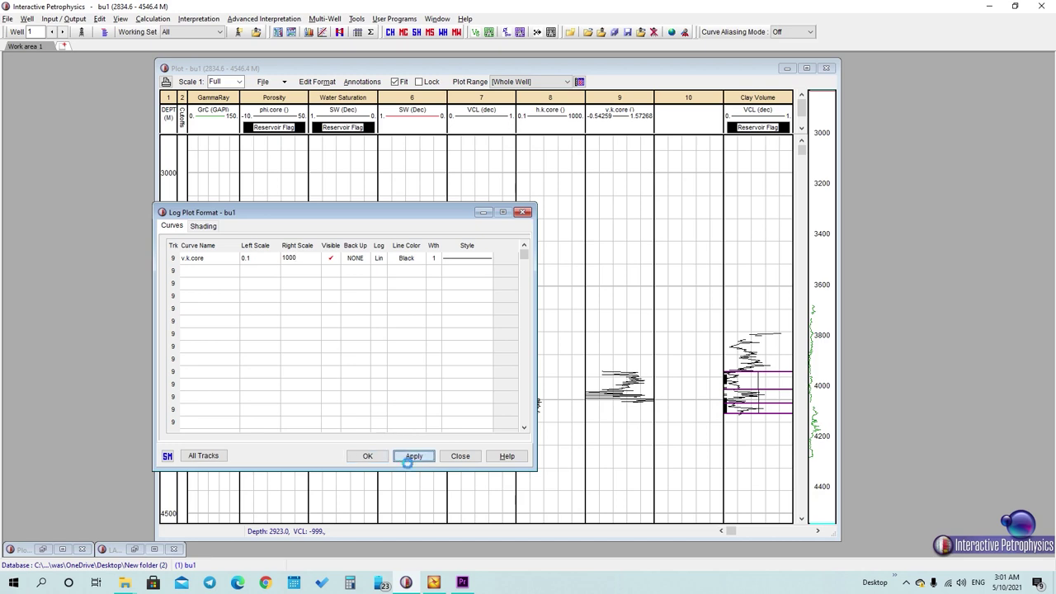
click(412, 457)
click(367, 456)
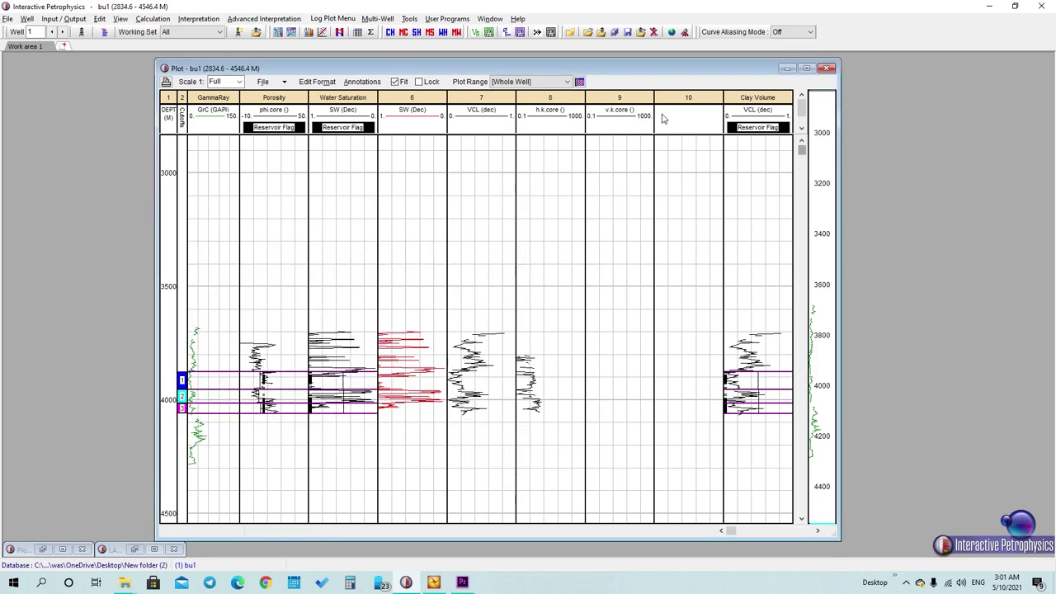
Assign the phi.core curve to the empty track 10 and apply it to the plot.
double_click(690, 125)
click(232, 273)
click(249, 273)
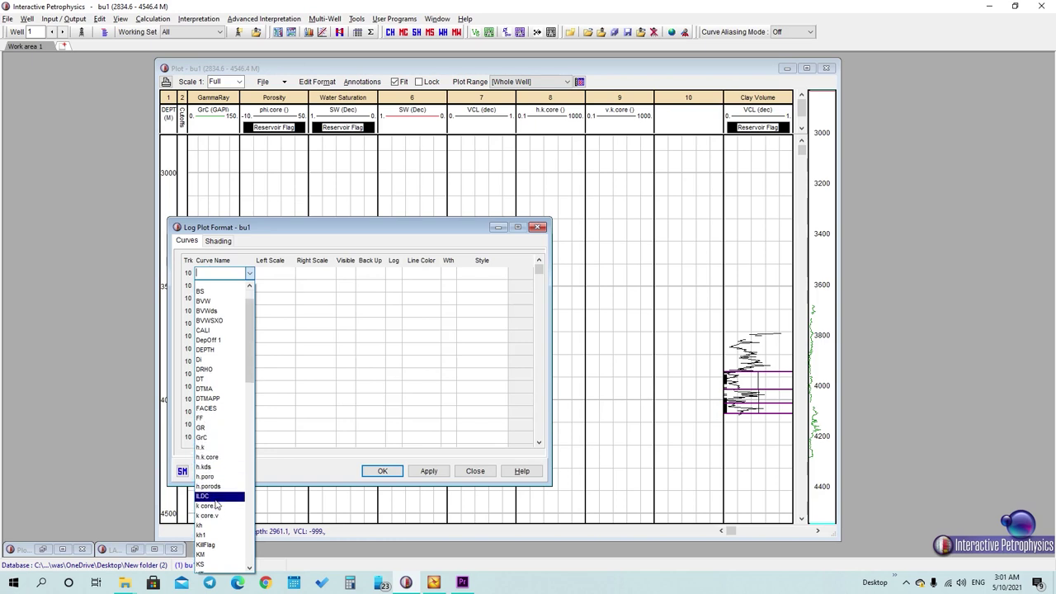
scroll(213, 478, down, 2)
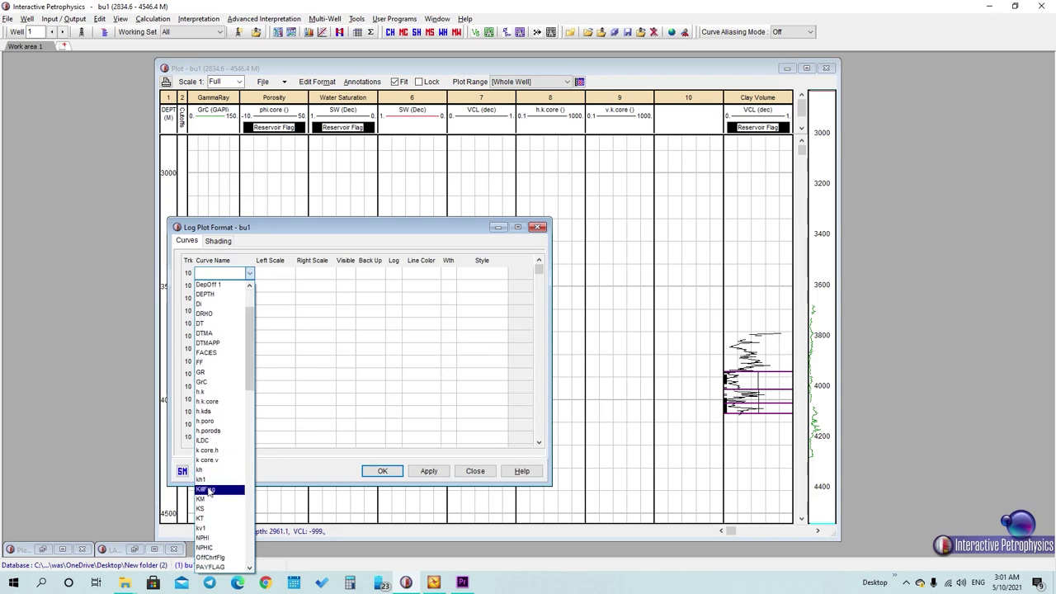
scroll(203, 514, down, 1)
scroll(205, 512, down, 5)
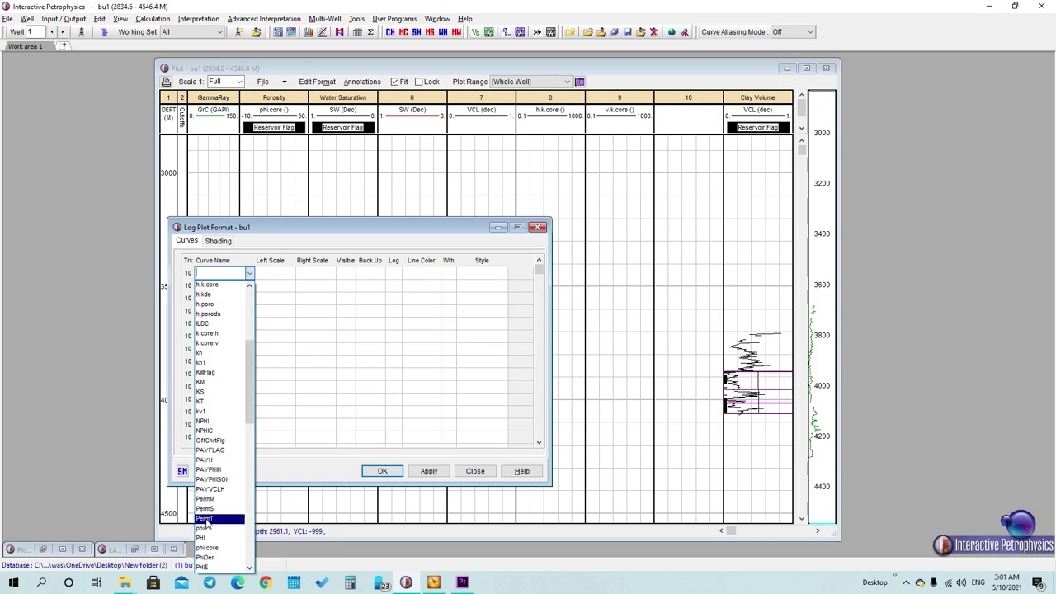
click(206, 489)
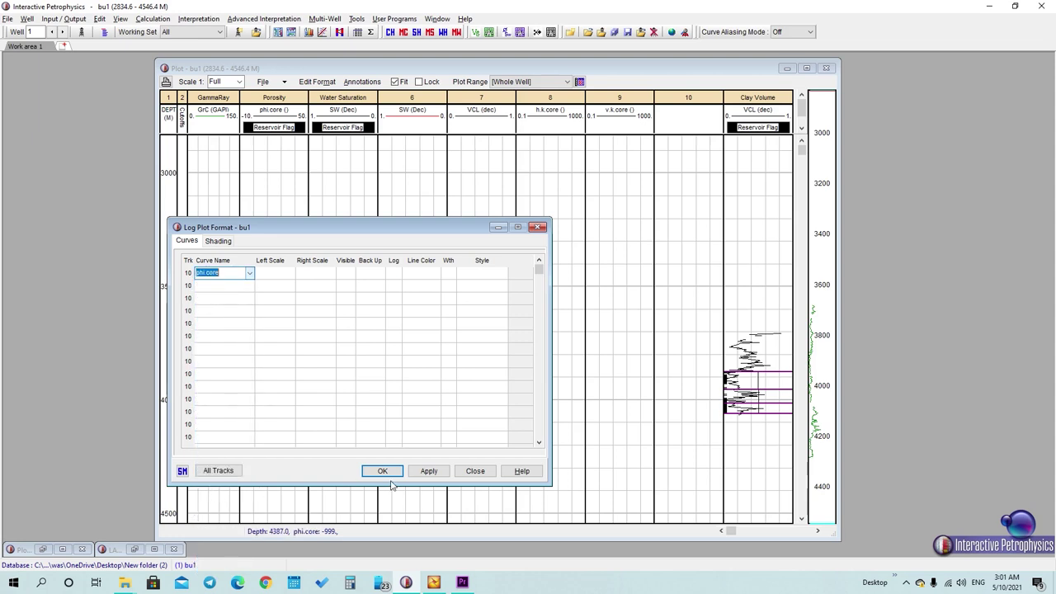
click(429, 471)
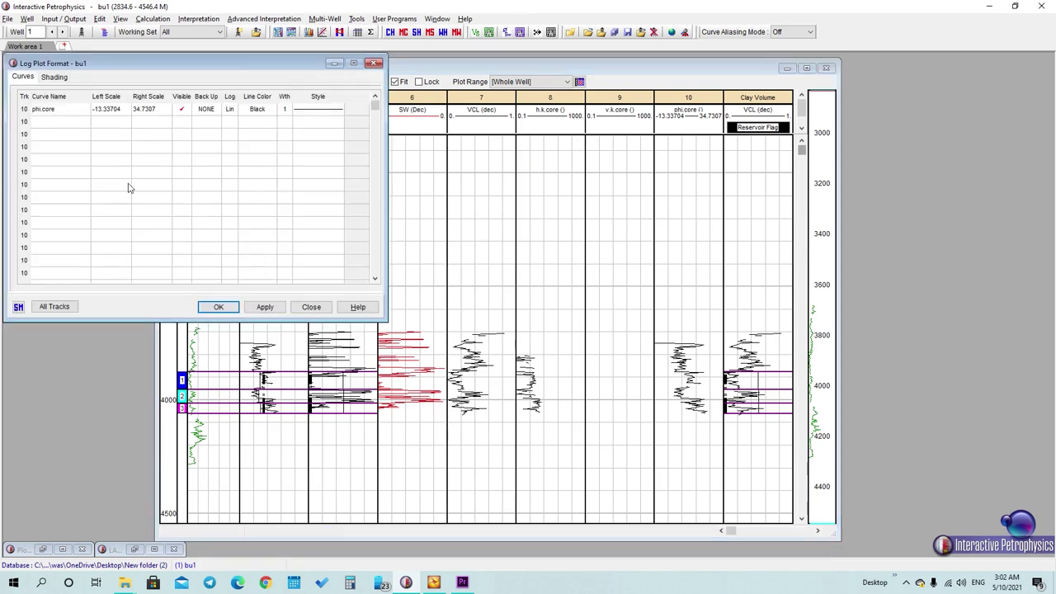
Set the phi.core scale in track 10 from 0 to 50, apply it and close the format dialog.
click(122, 110)
text(0)
click(145, 109)
text(50)
click(264, 306)
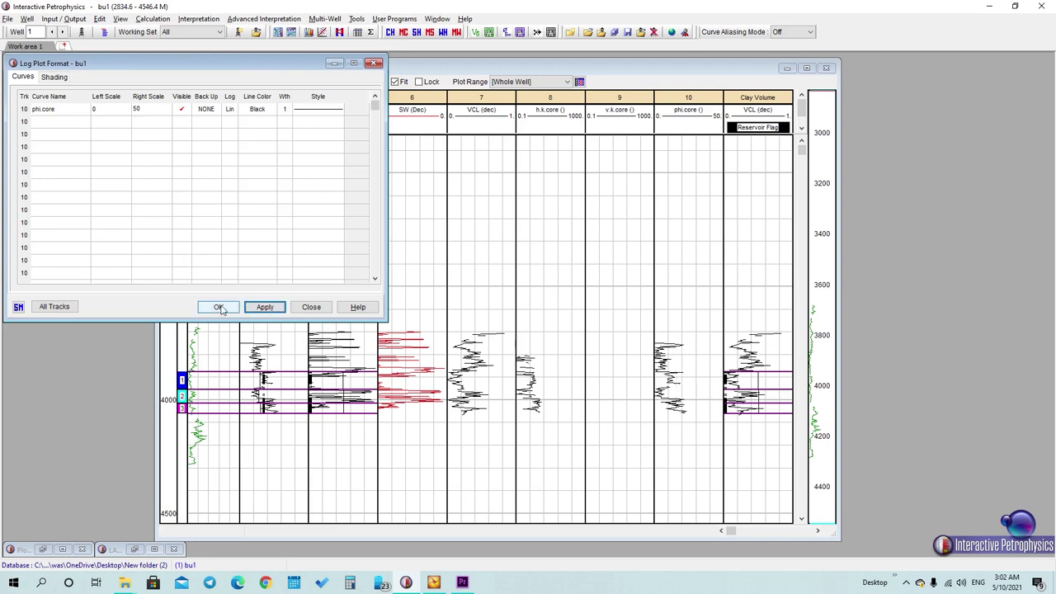
click(219, 306)
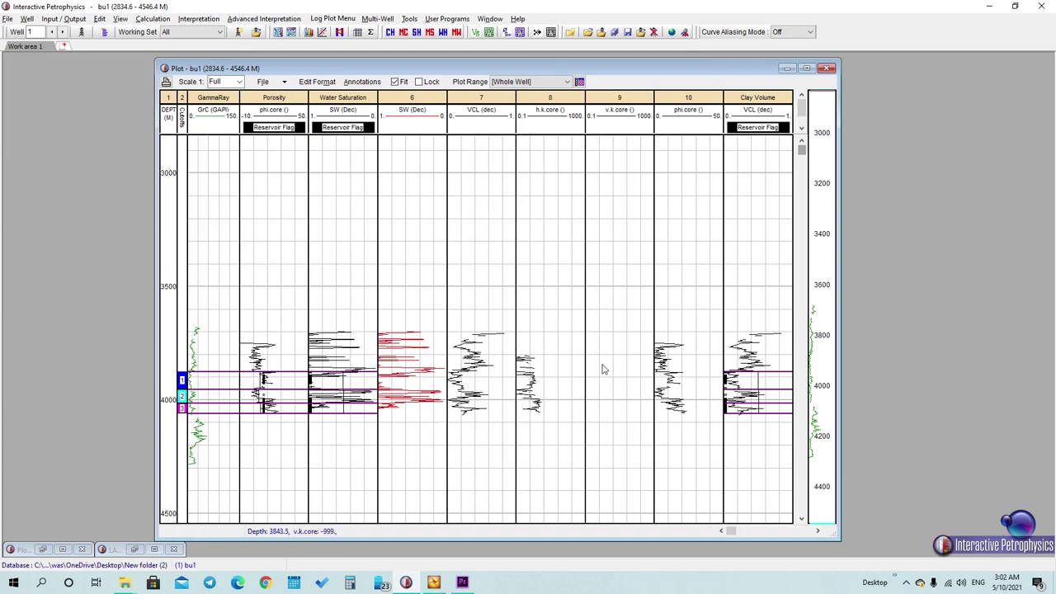
Switch the v.k.core curve in track 9 to logarithmic scaling and apply it to the plot.
double_click(615, 120)
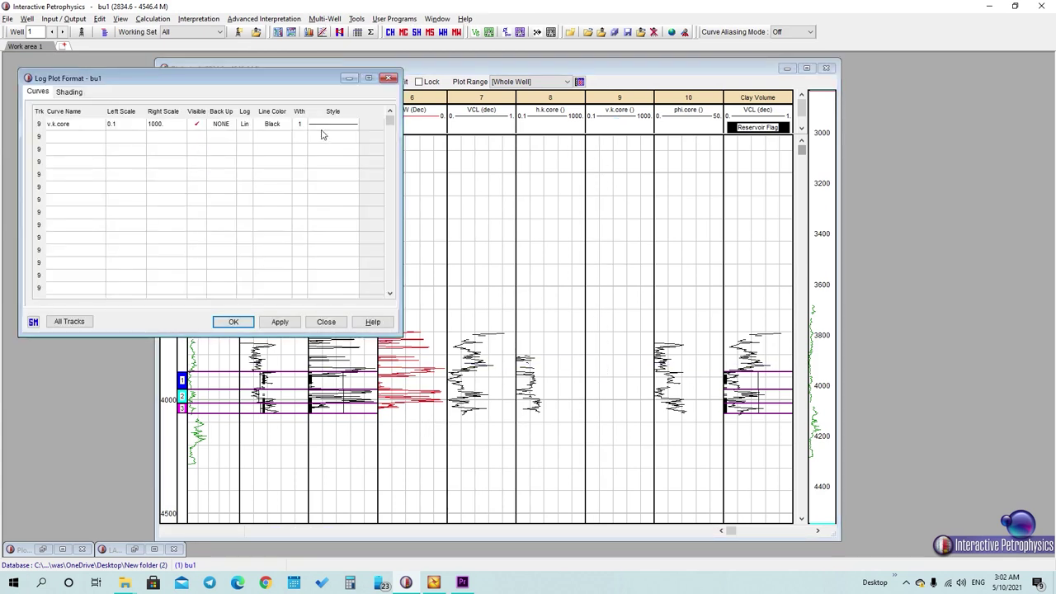
click(249, 125)
click(280, 322)
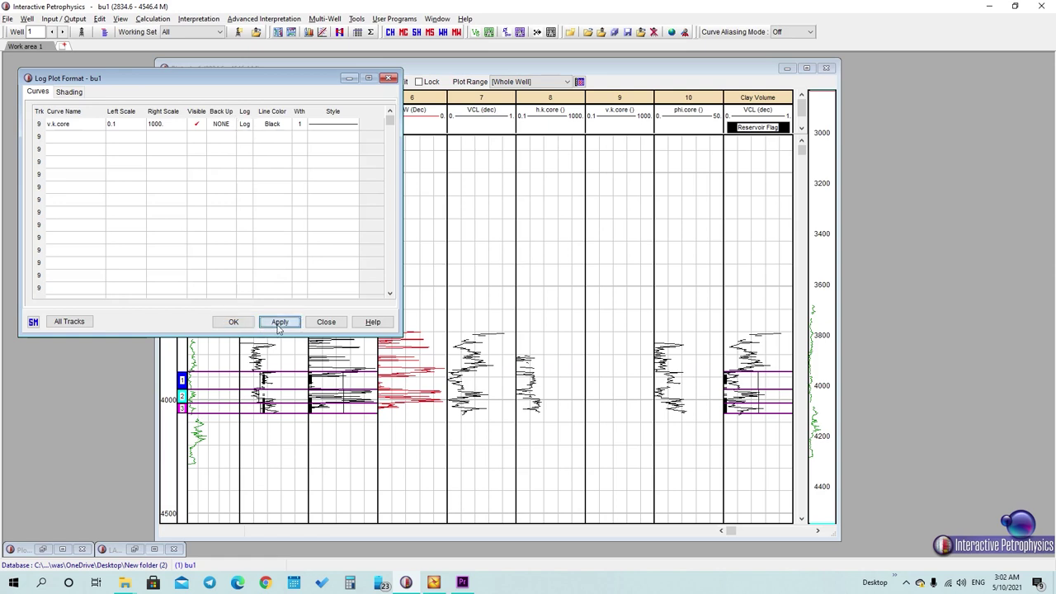
click(233, 322)
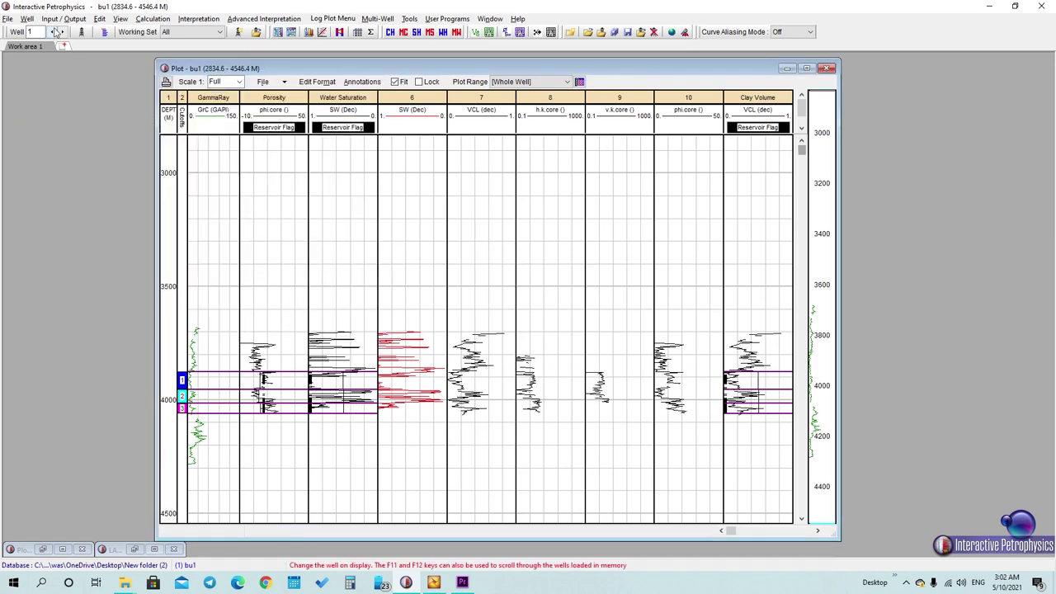
Start a LAS export for well bu1 and add the DEPTH curve to the selected output curves.
click(78, 19)
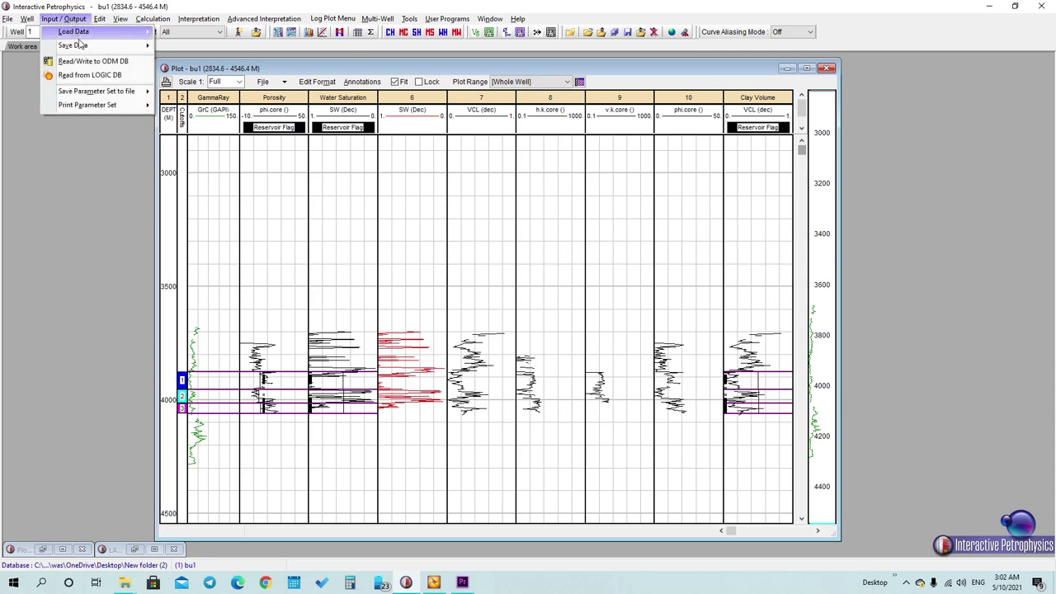
mouse_move(83, 46)
click(185, 58)
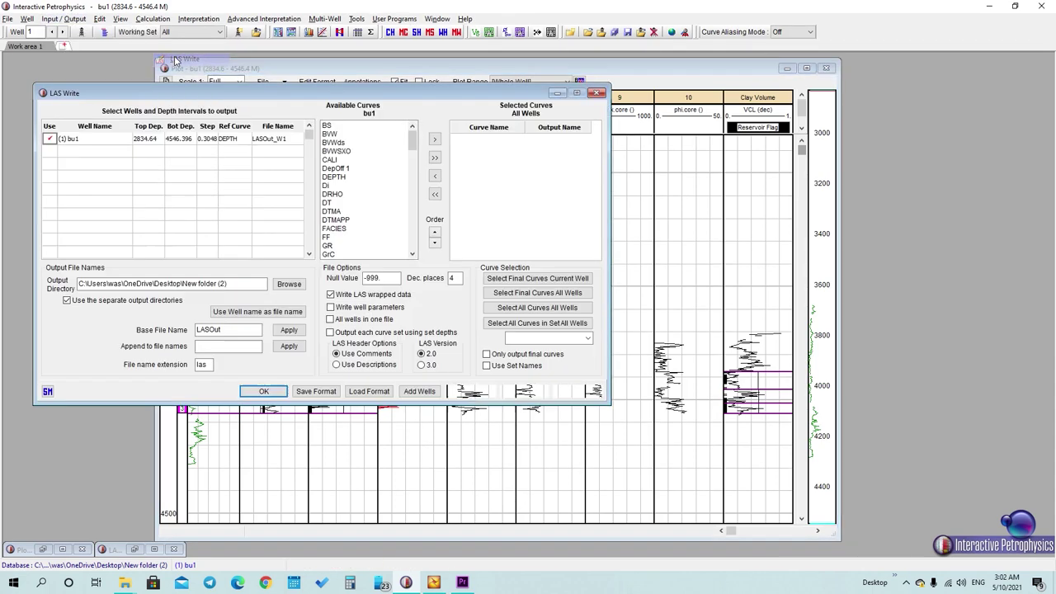
click(339, 177)
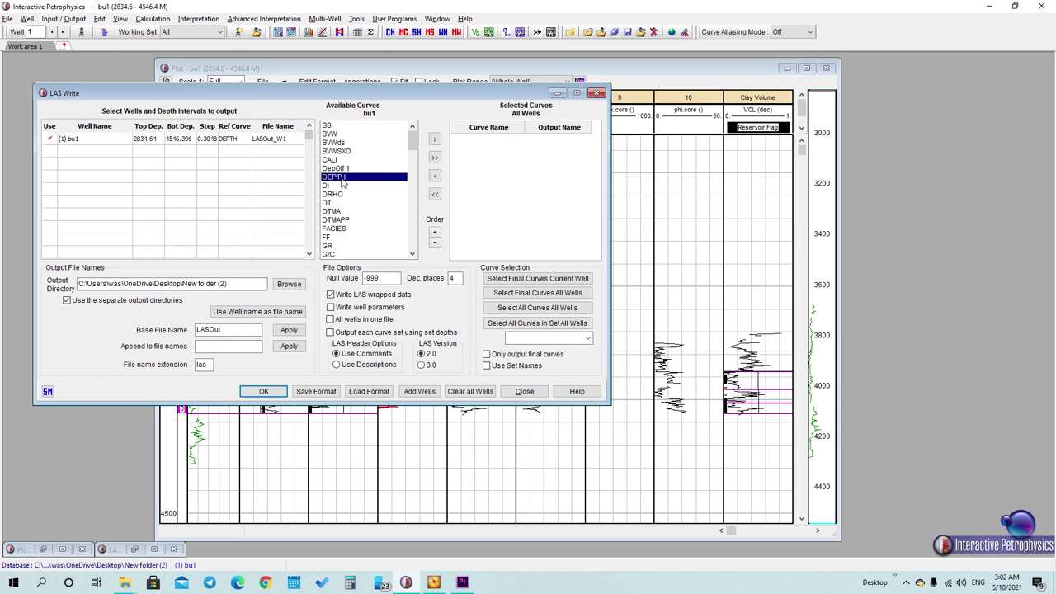
click(435, 139)
Move the LAS Write dialog clear of the track headers and add the v.k.core curve to the export selection.
scroll(369, 188, down, 3)
scroll(369, 188, down, 2)
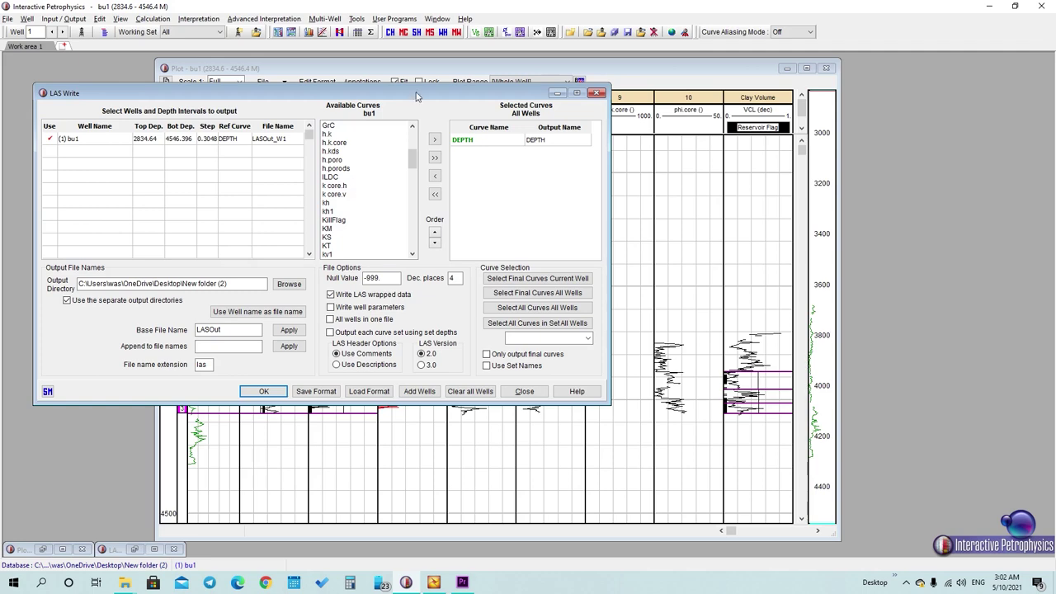
drag(418, 96, 540, 163)
scroll(486, 228, down, 4)
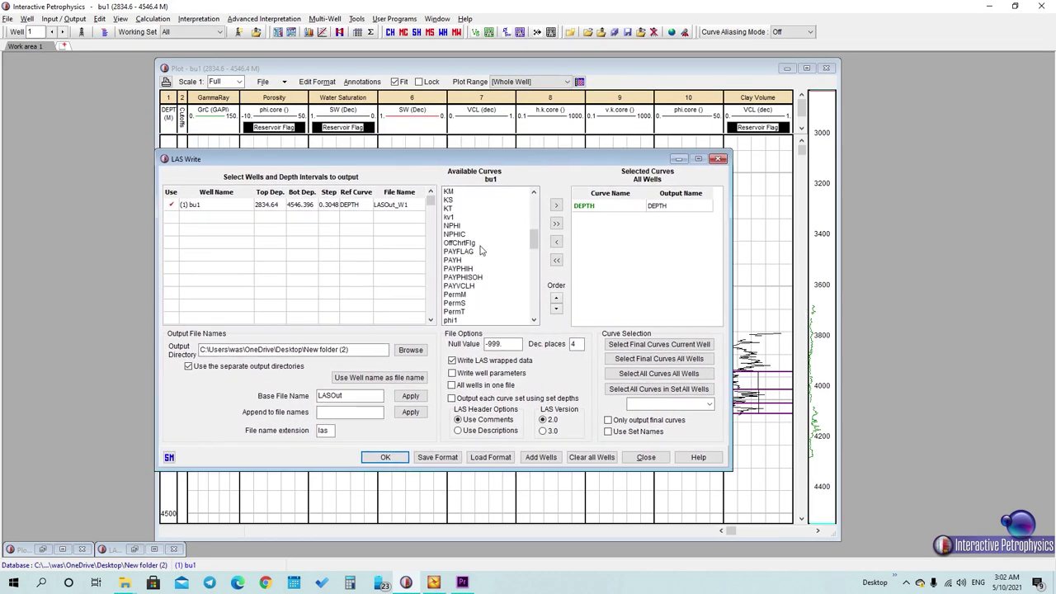
scroll(482, 250, down, 10)
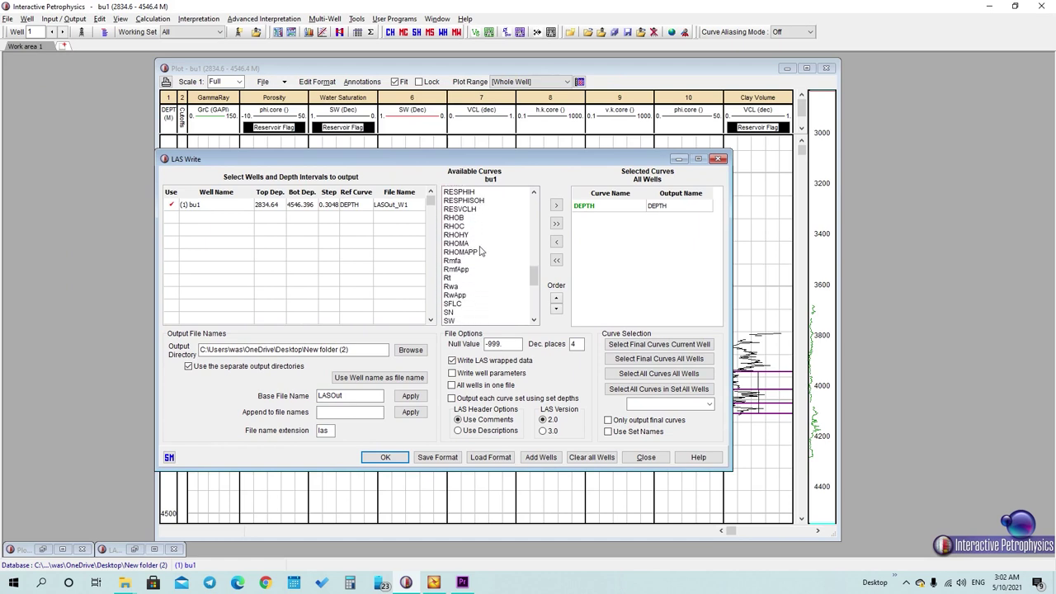
scroll(482, 250, down, 6)
click(462, 244)
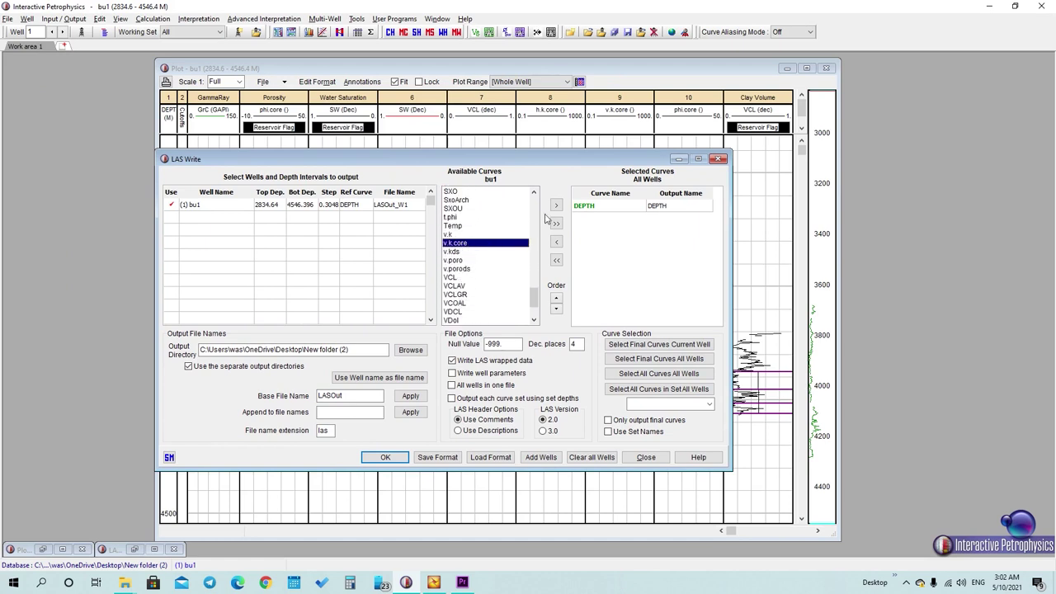
click(555, 205)
Add the h.k.core curve to the curves selected for the LAS export.
scroll(472, 274, up, 3)
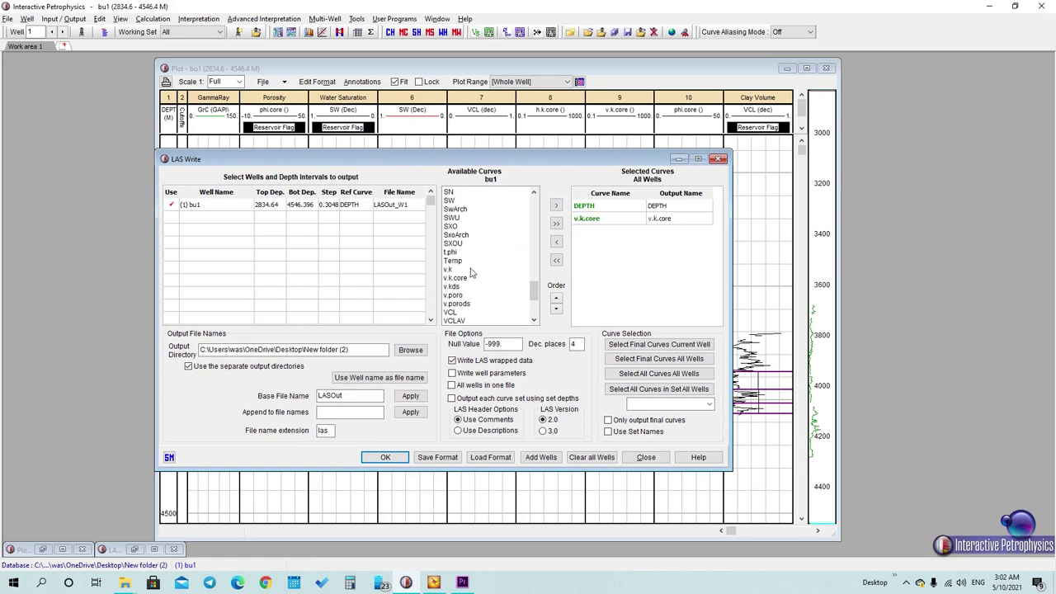
scroll(467, 281, up, 10)
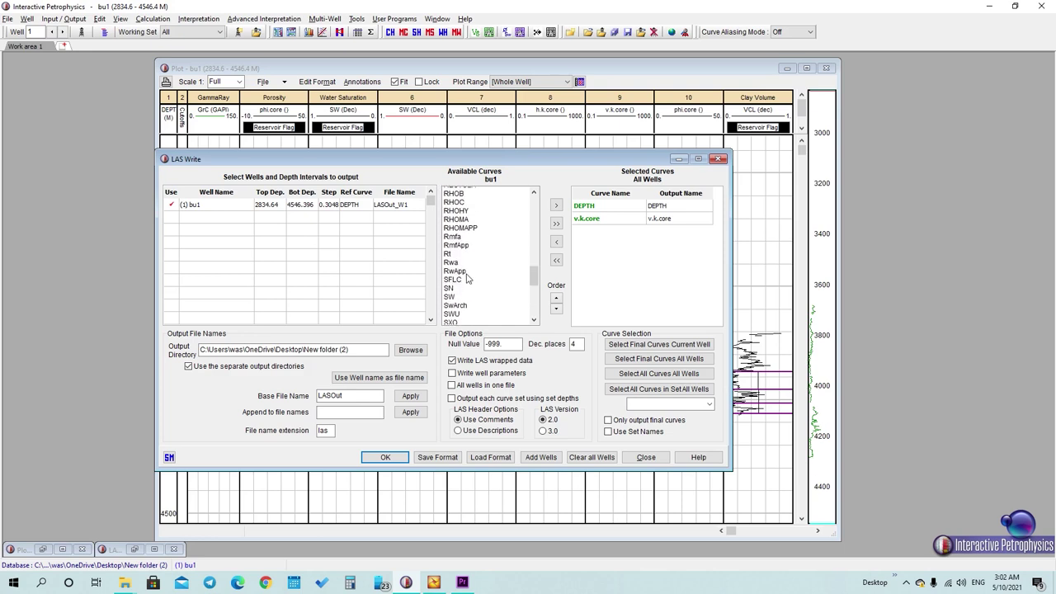
scroll(467, 276, up, 10)
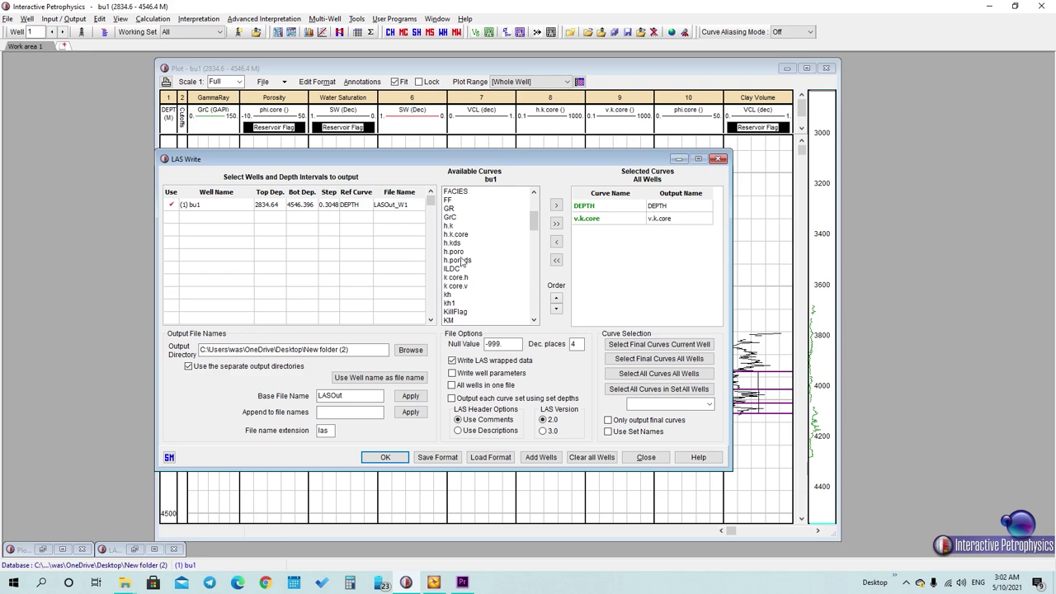
click(460, 234)
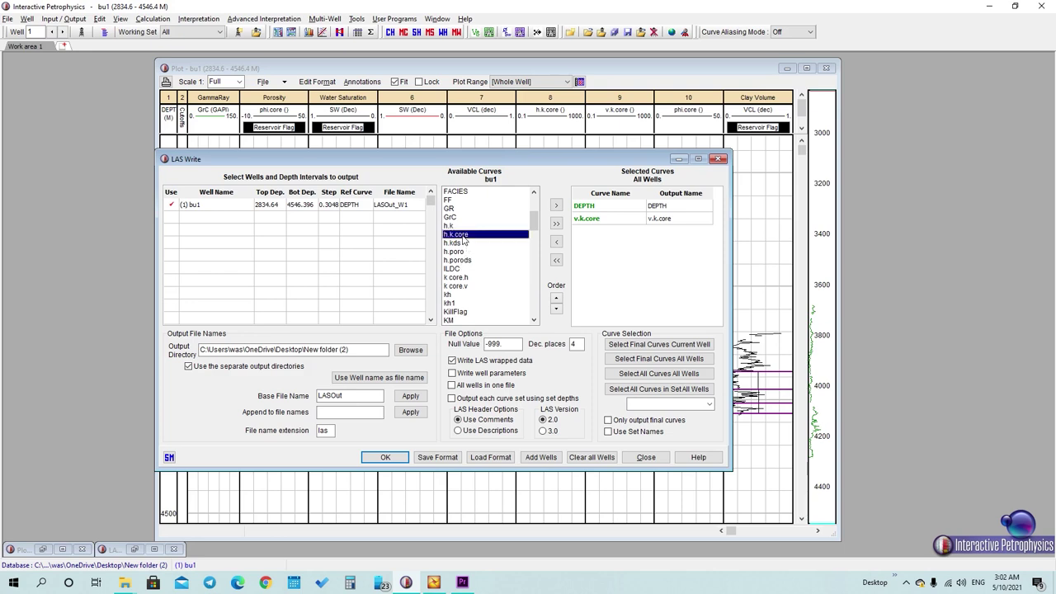
click(556, 205)
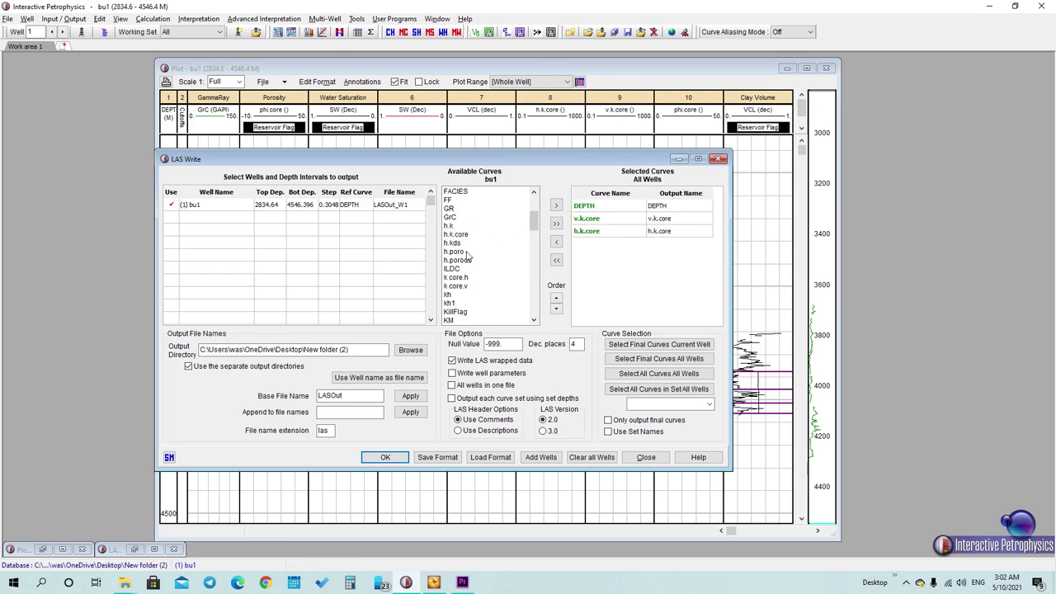
Add the VCL and SW curves to the curves selected for the LAS export.
scroll(468, 256, down, 10)
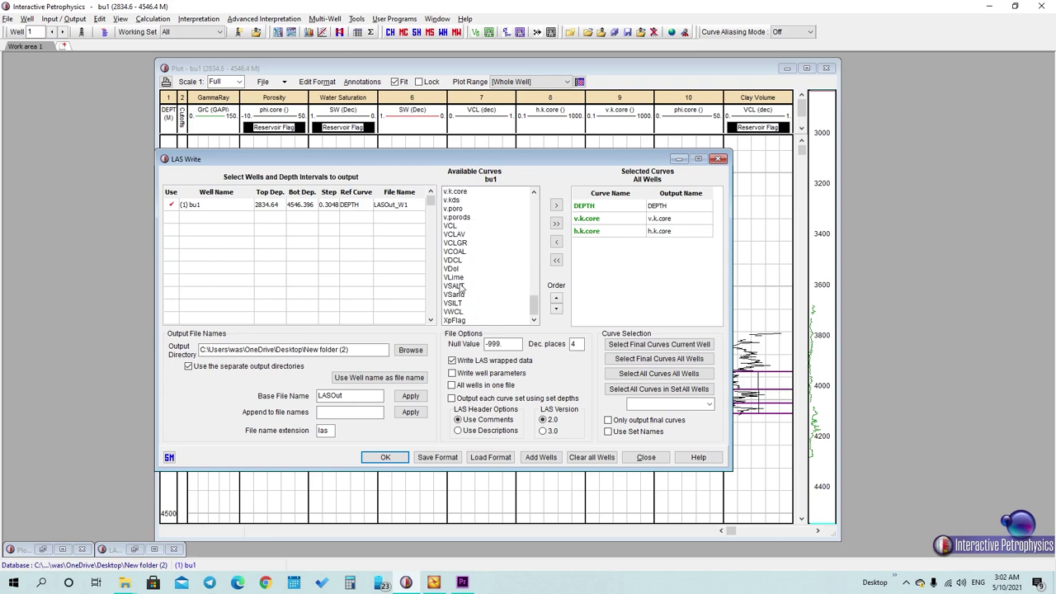
click(464, 227)
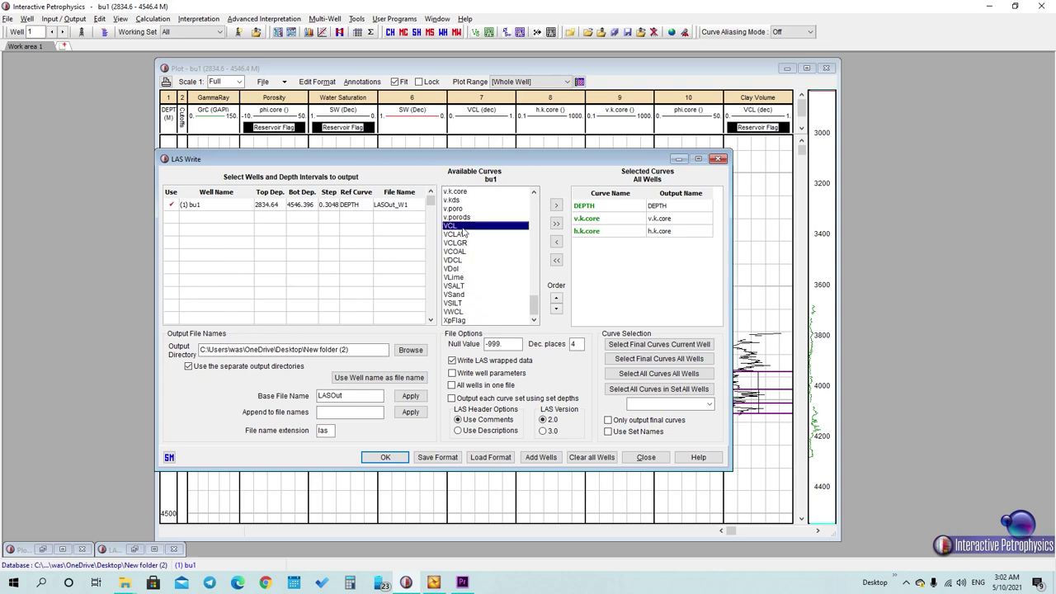
click(557, 205)
scroll(473, 225, up, 3)
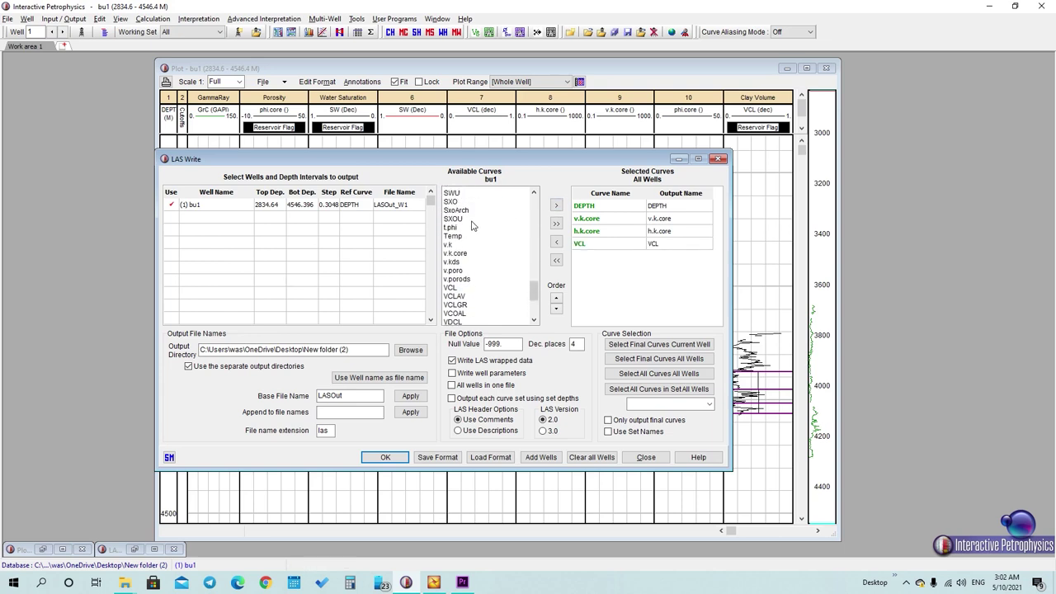
scroll(473, 225, up, 3)
click(462, 242)
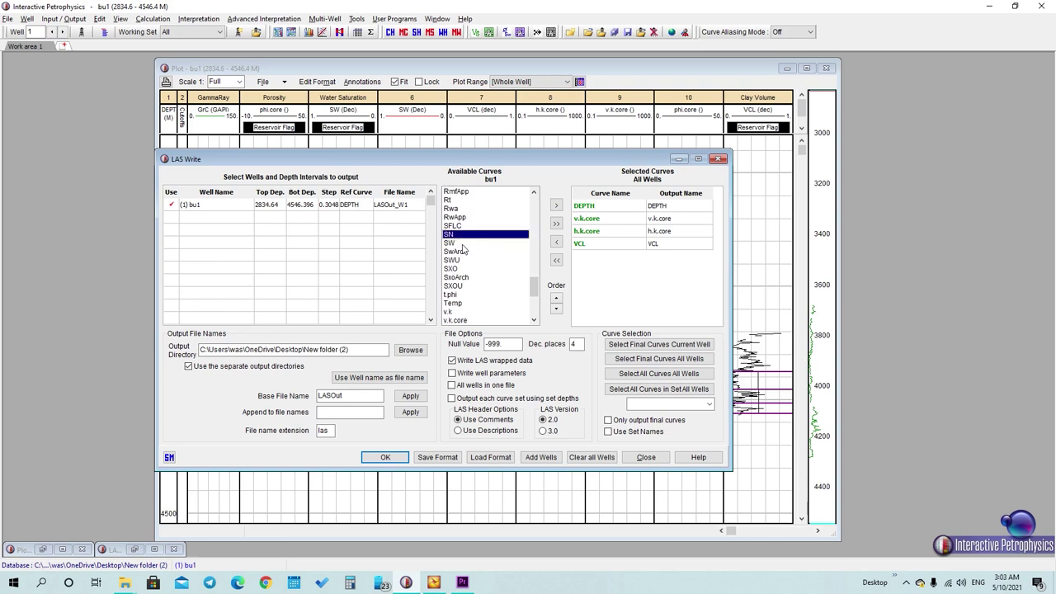
click(556, 205)
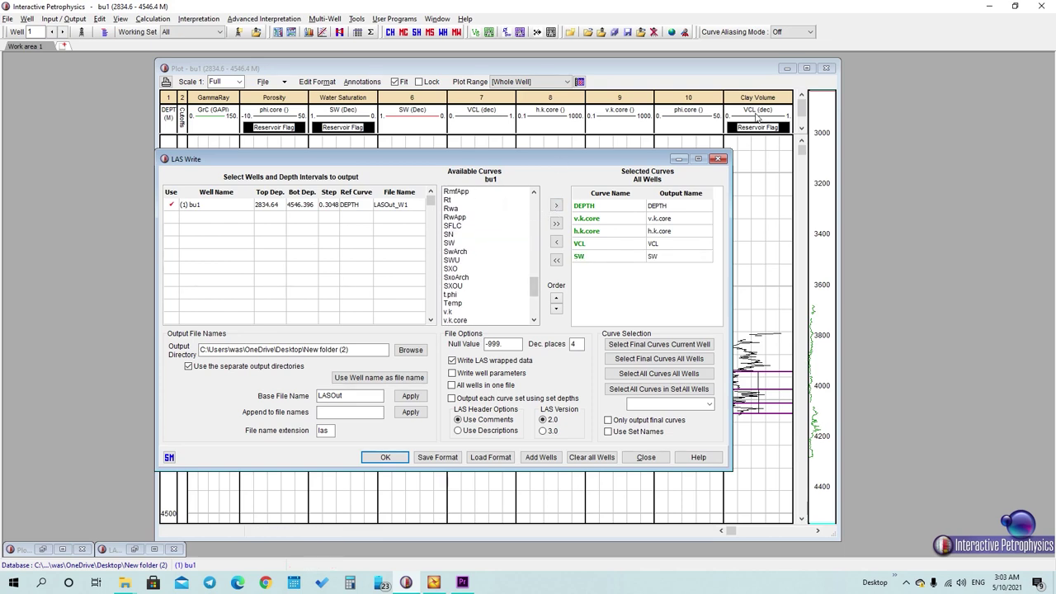
Add the phi.core curve to the curves selected for the LAS export.
scroll(487, 256, up, 7)
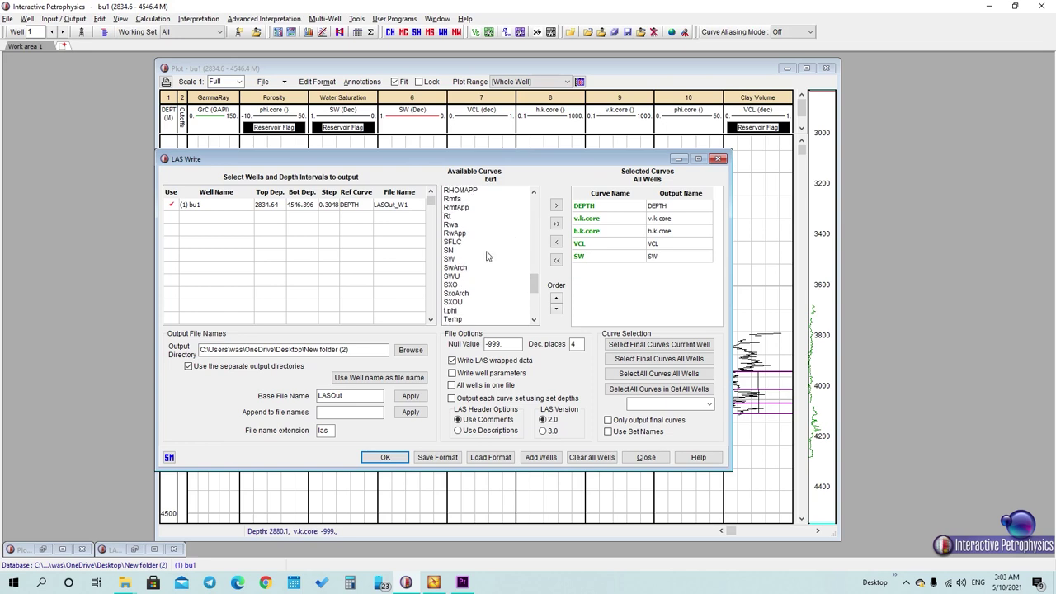
scroll(484, 260, up, 3)
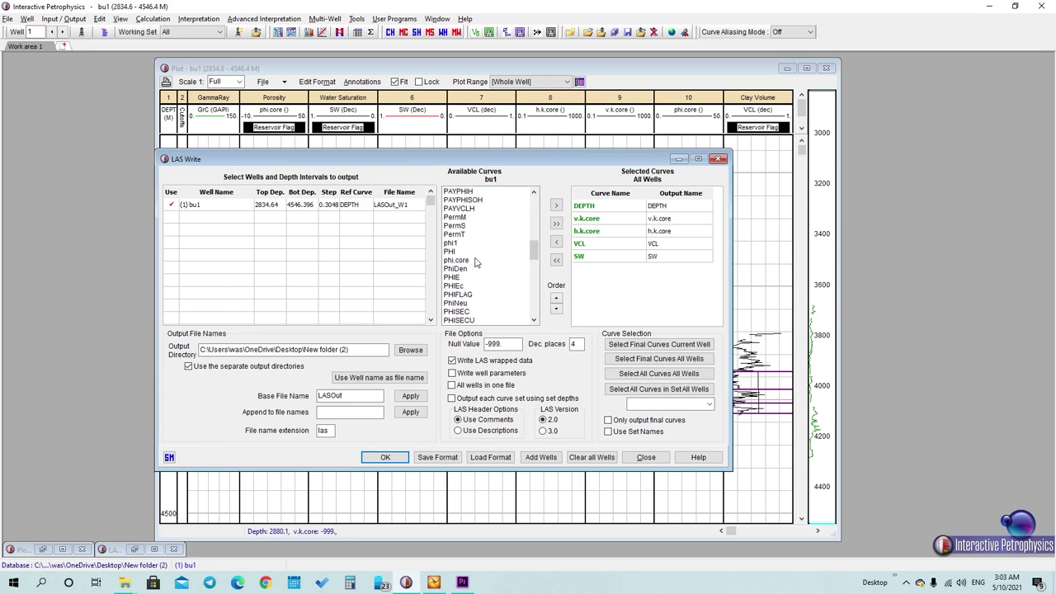
click(477, 261)
click(555, 206)
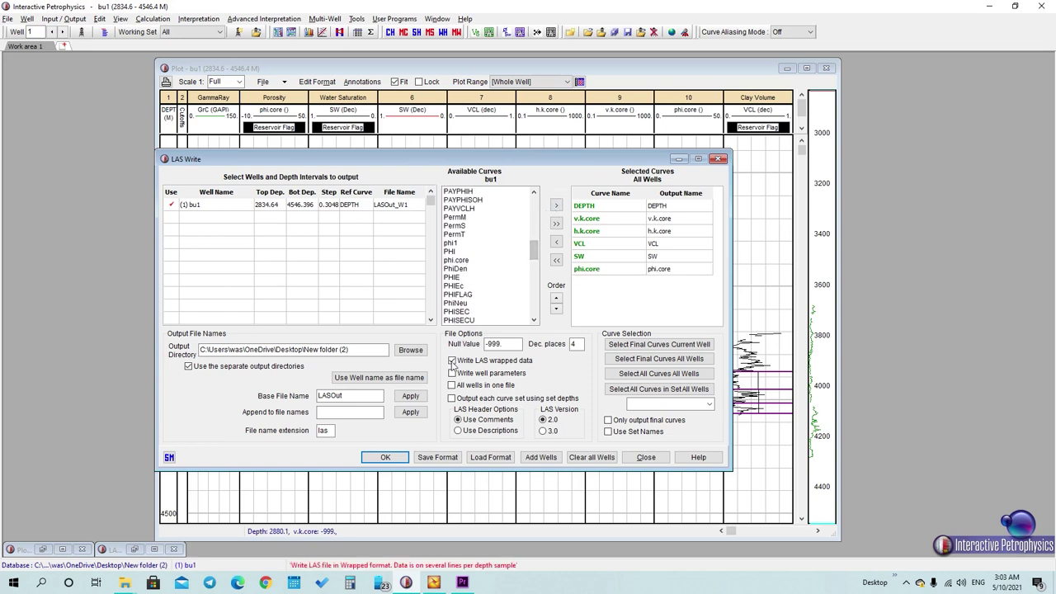
Enable writing well parameters, all wells in one file and output using set depths, and set the output directory to the desktop petrel folder.
click(452, 373)
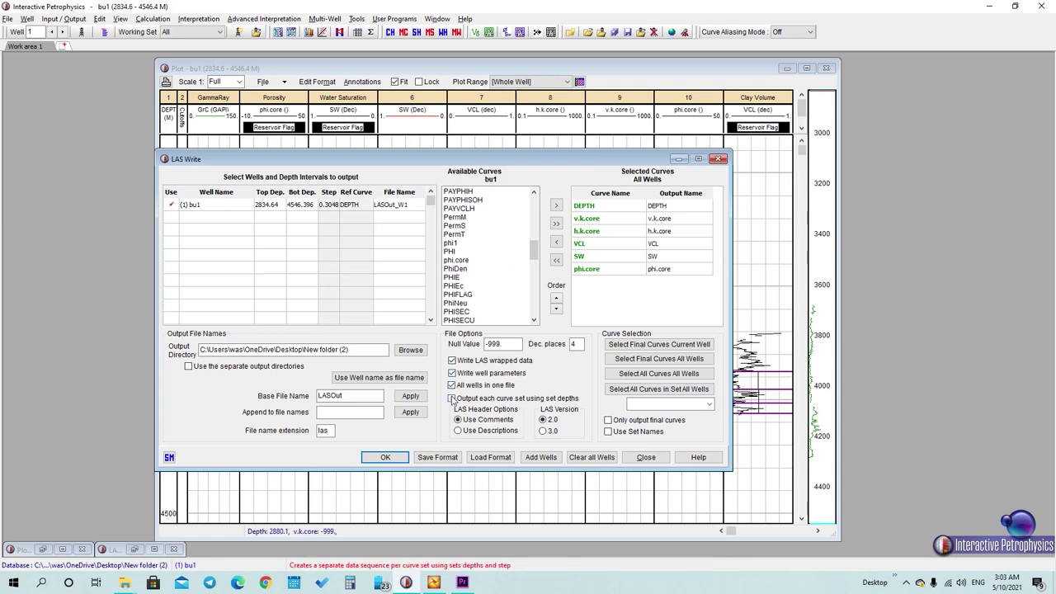
click(411, 350)
scroll(517, 322, down, 3)
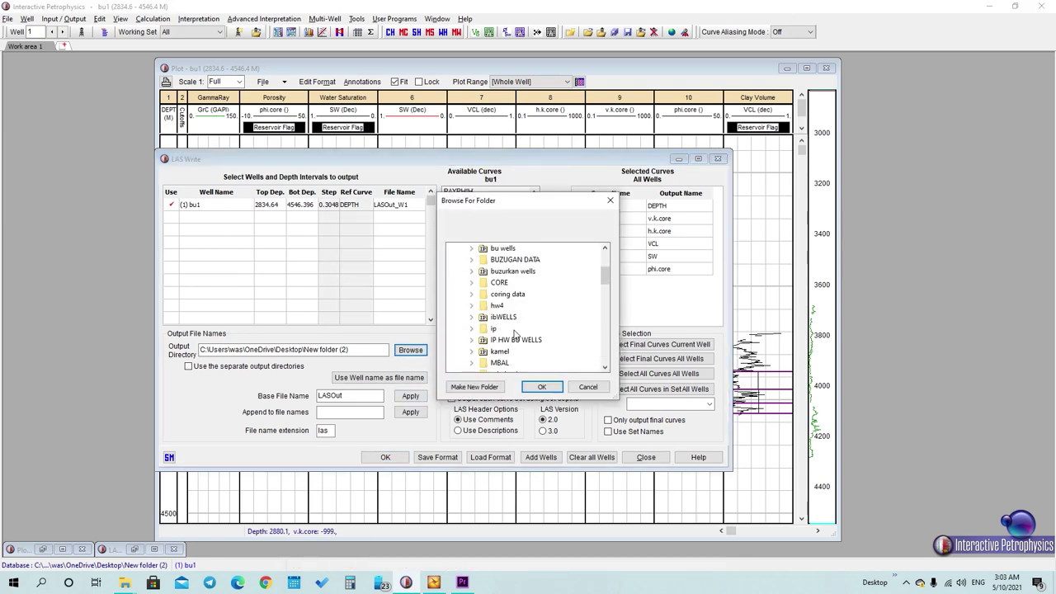
scroll(512, 338, down, 2)
scroll(512, 344, down, 2)
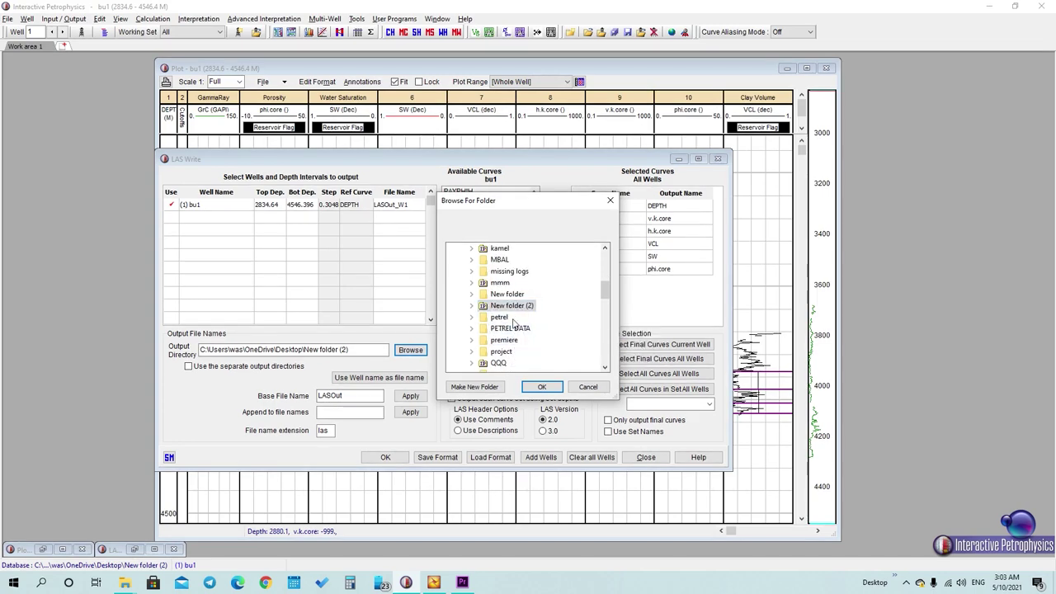
double_click(503, 319)
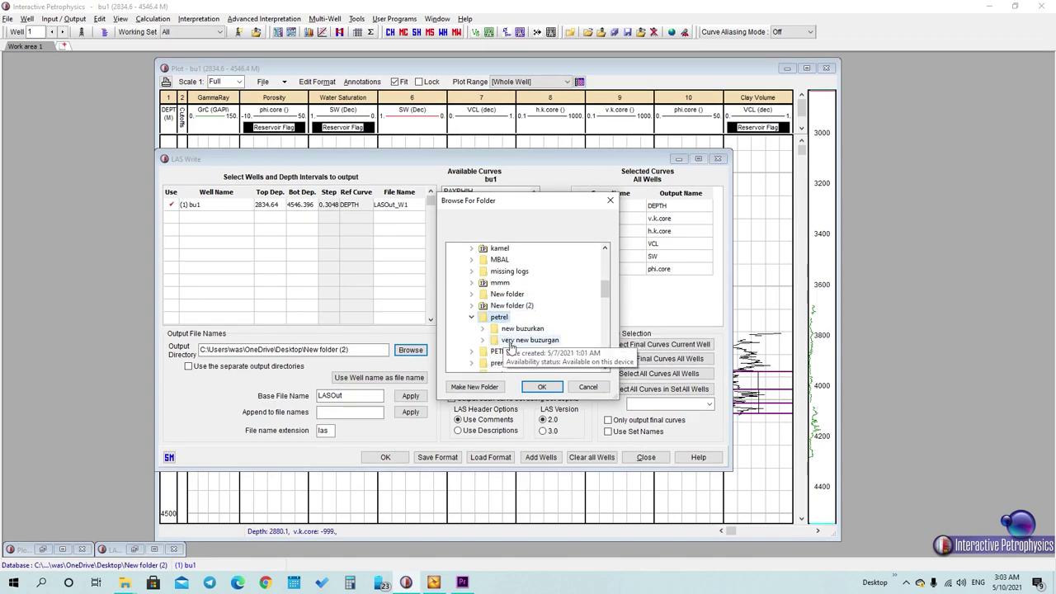
click(541, 387)
Write the LAS file, close the LAS export and check the LASOut_W1 file in the desktop petrel folder.
click(384, 457)
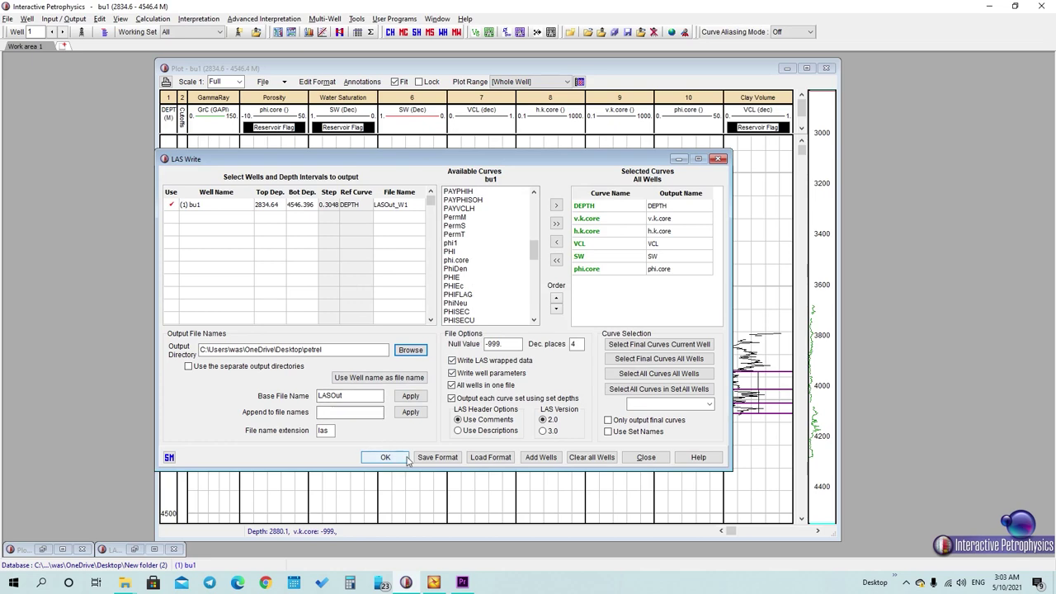
click(719, 159)
click(994, 7)
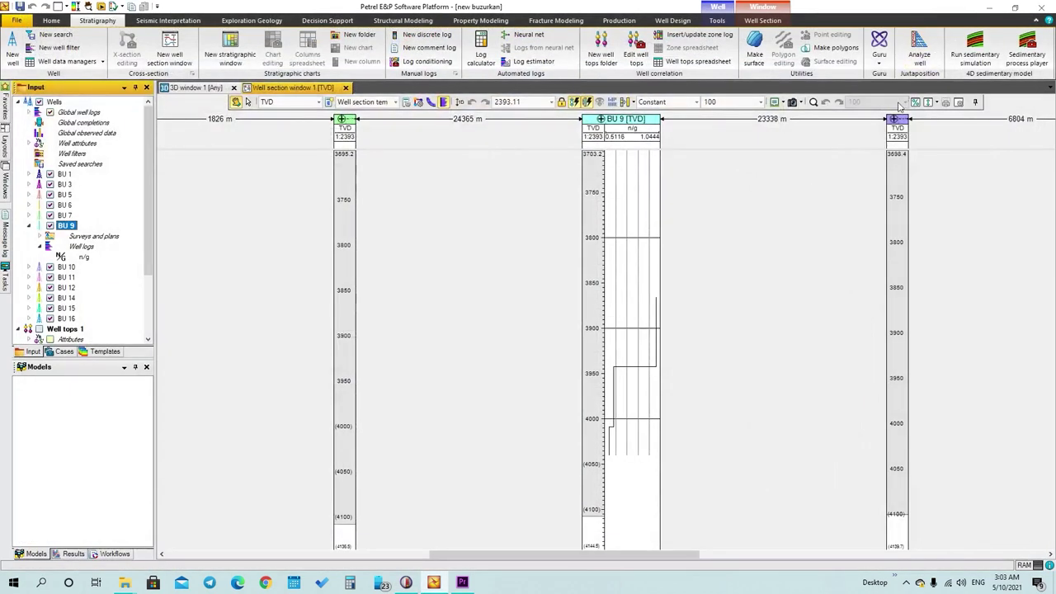
click(987, 8)
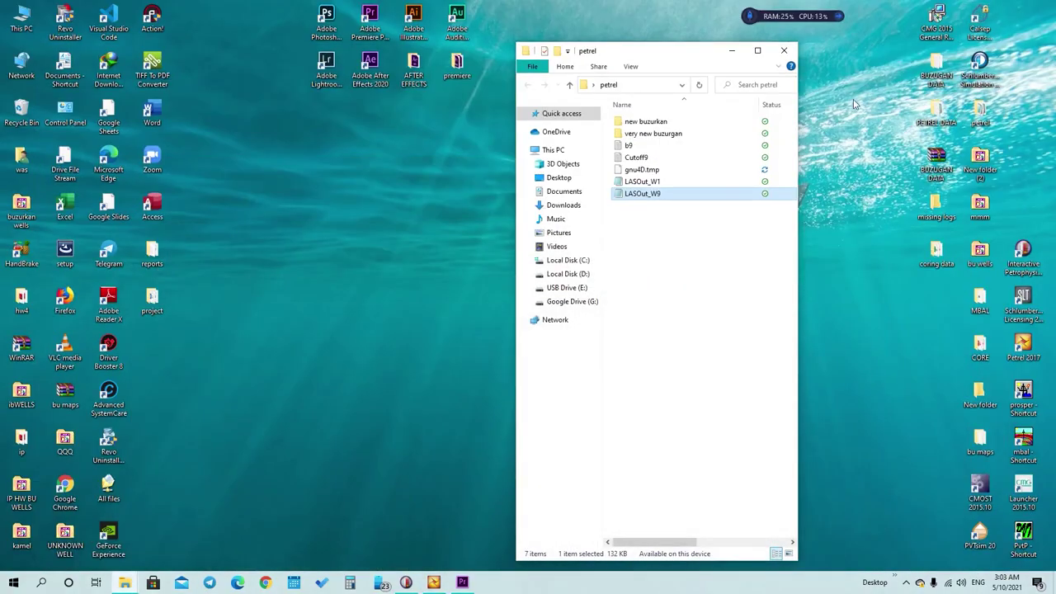
click(645, 182)
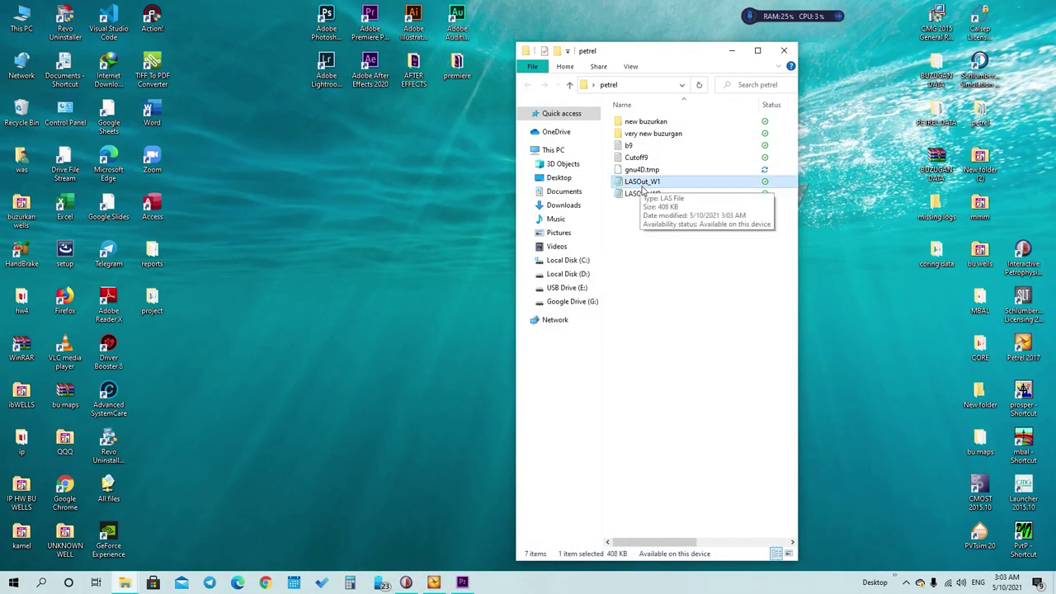
click(656, 194)
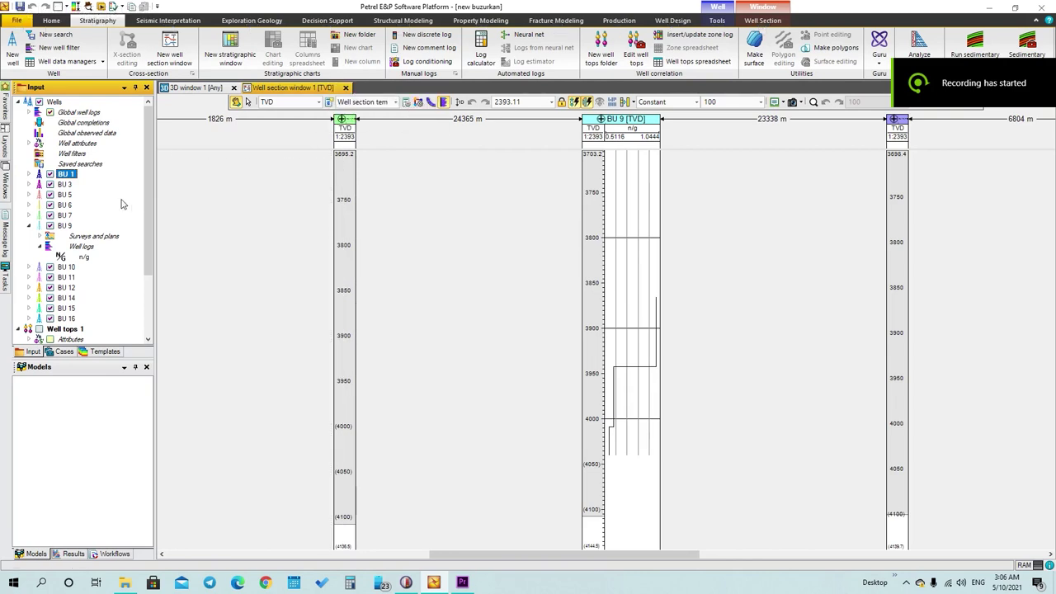
In Petrel, start importing the LASOut_W1 LAS file as well logs onto well BU 1.
right_click(68, 177)
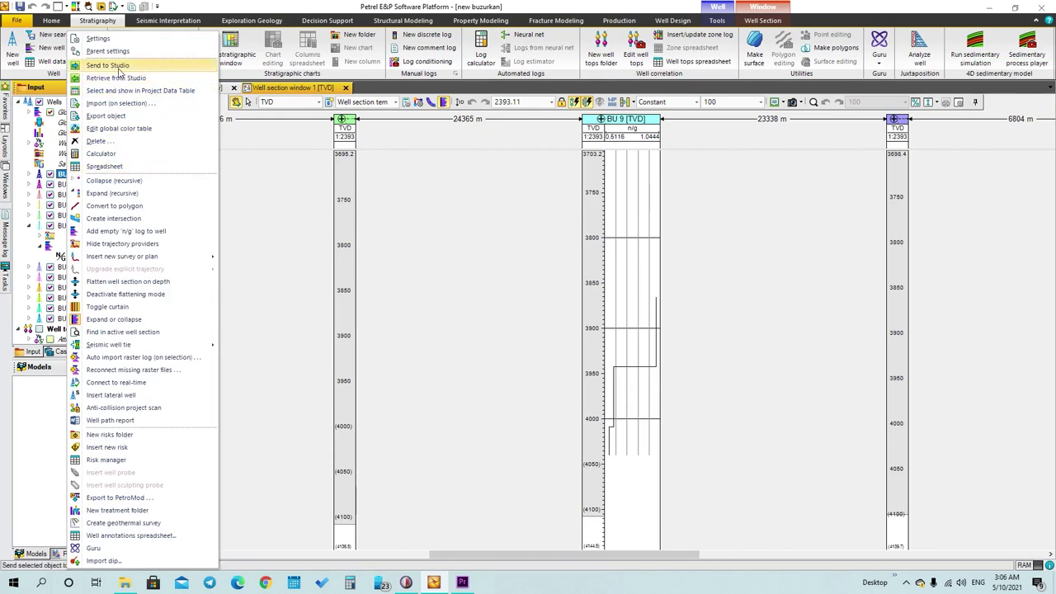
click(108, 104)
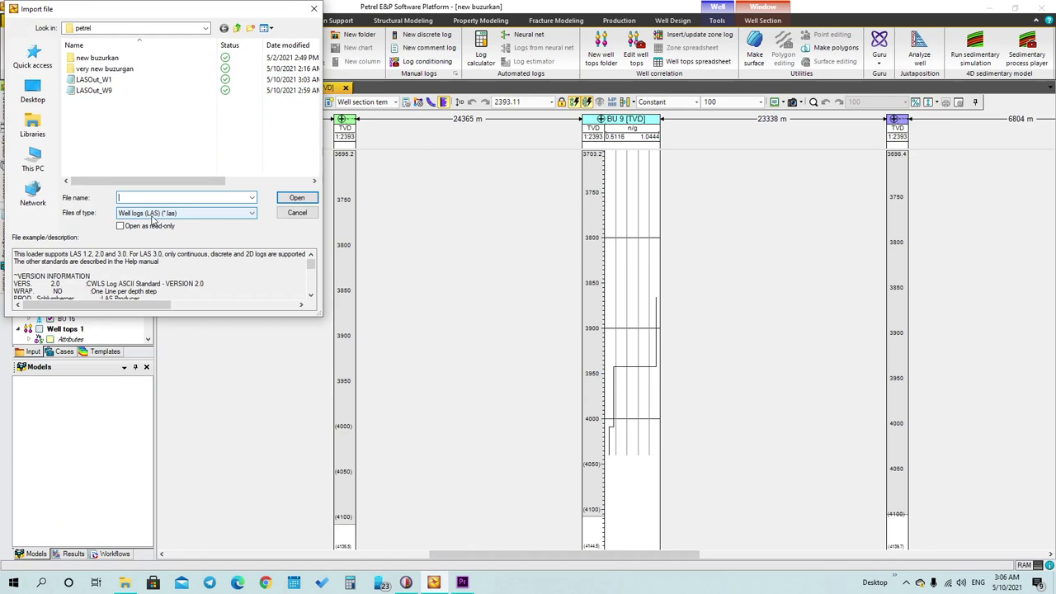
click(93, 79)
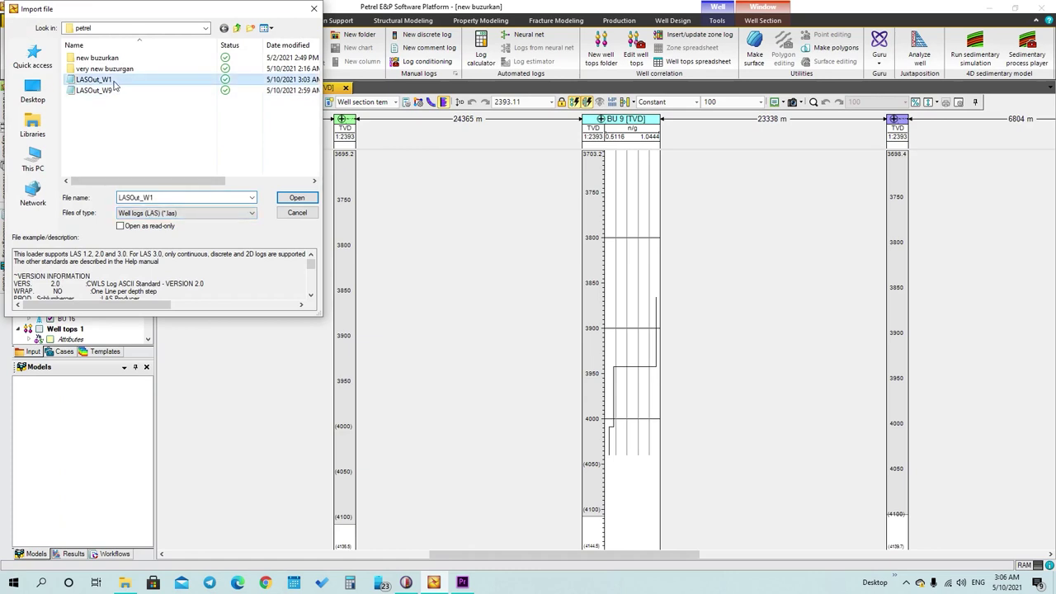
click(297, 199)
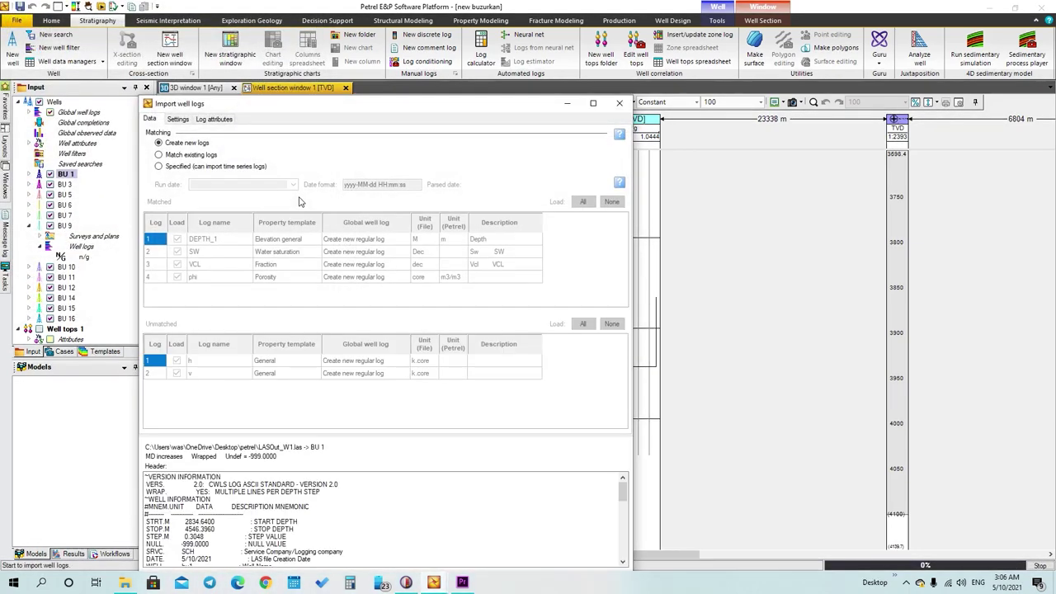
Set log matching to Specified and rename the phi, h and v logs as phi core, h k core and v k core.
click(159, 167)
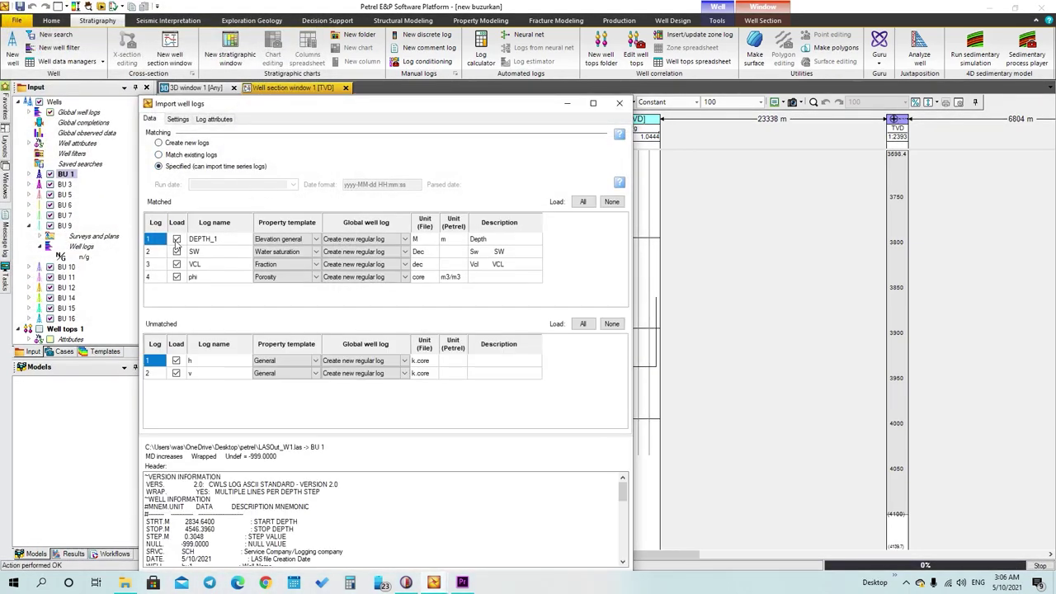
double_click(218, 279)
click(408, 281)
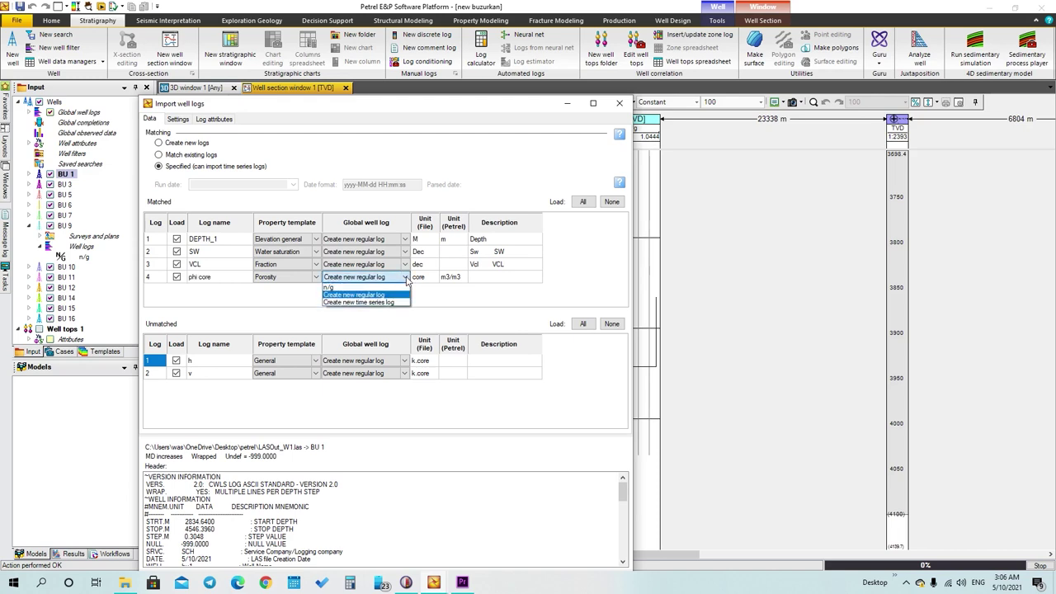
click(408, 281)
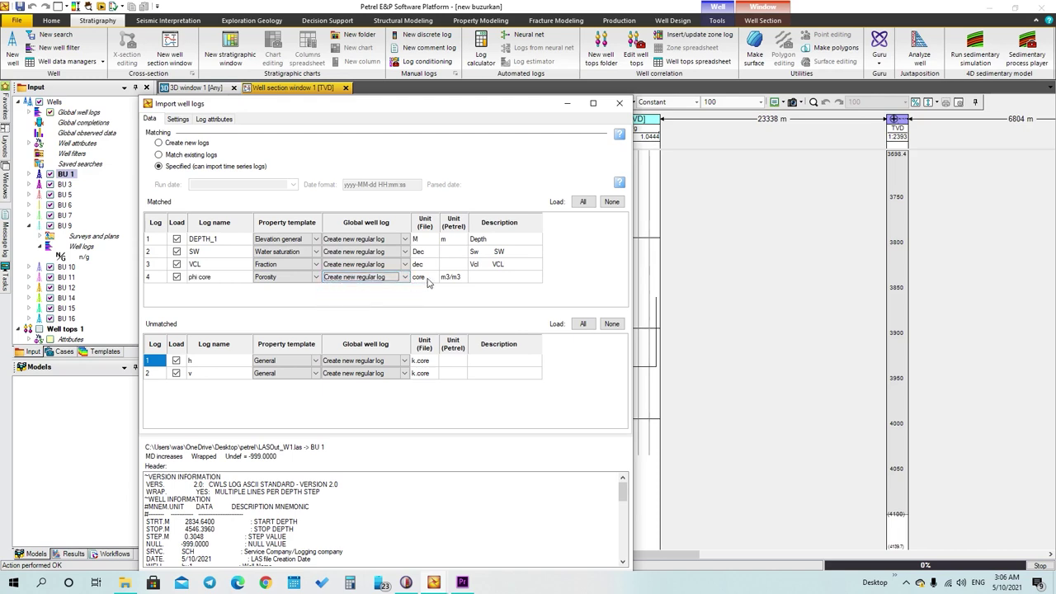
click(204, 361)
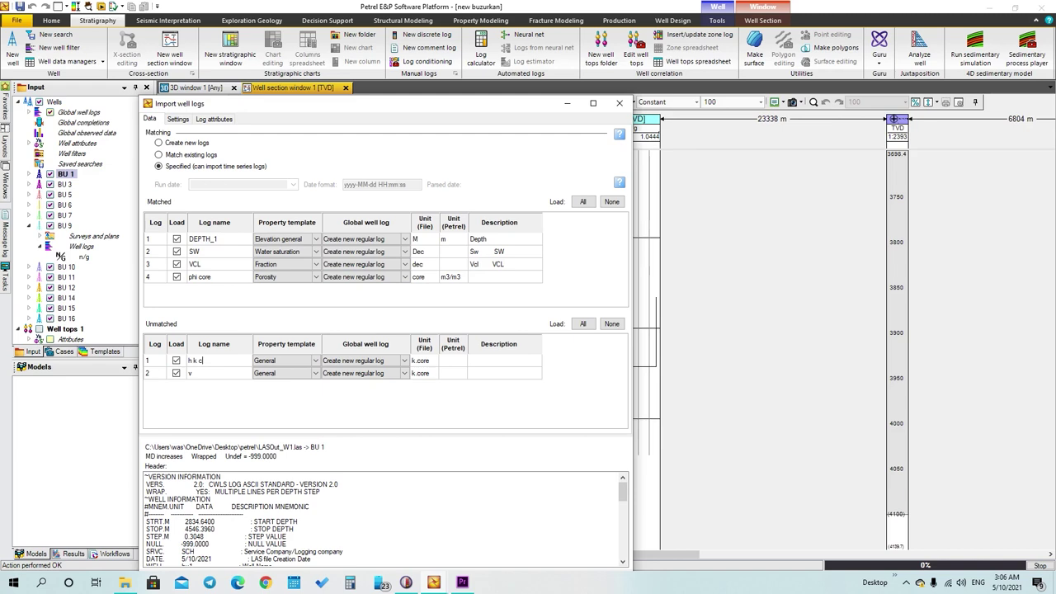
click(207, 374)
Assign the Permeability X property template to the h k core log.
click(315, 364)
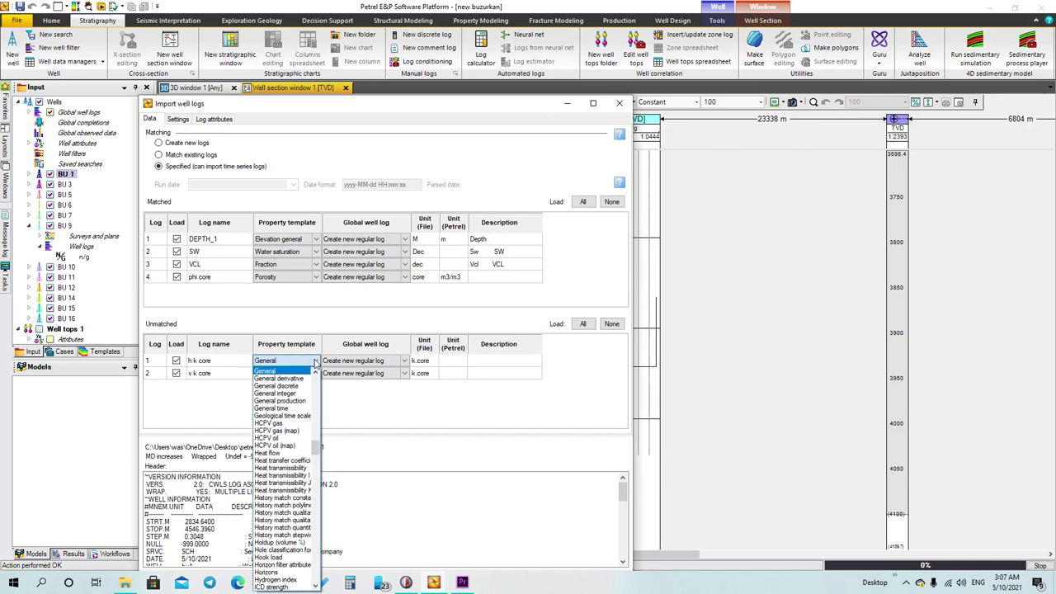
scroll(287, 459, down, 8)
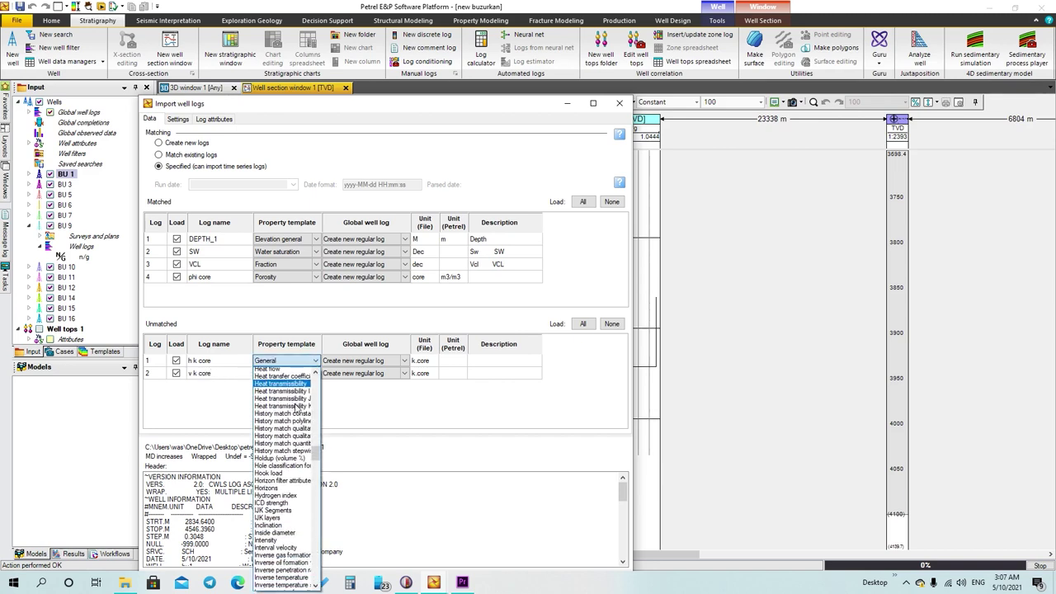
scroll(288, 462, down, 5)
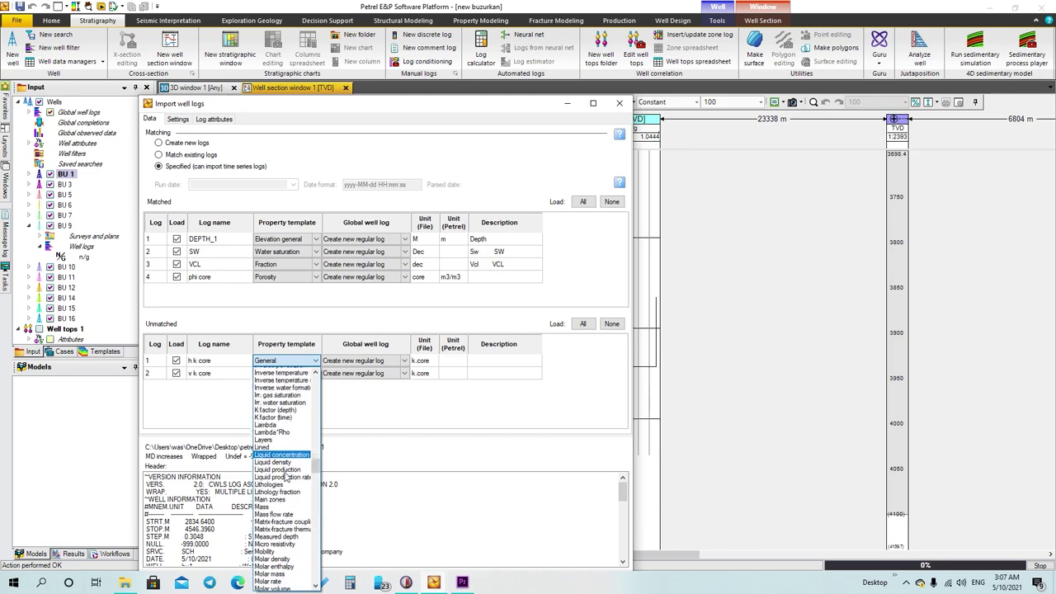
scroll(285, 478, down, 8)
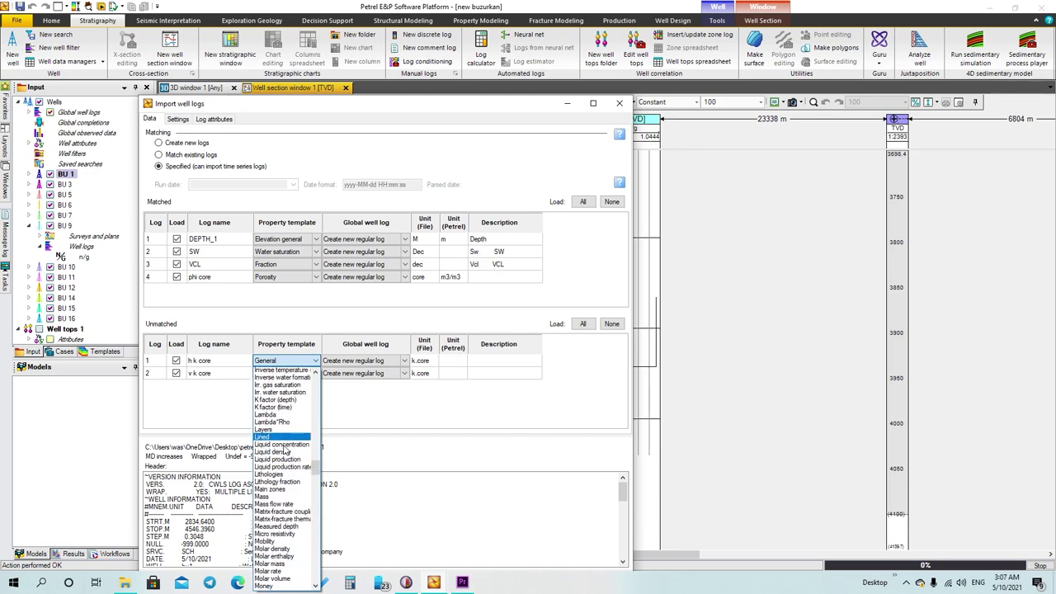
scroll(283, 501, down, 10)
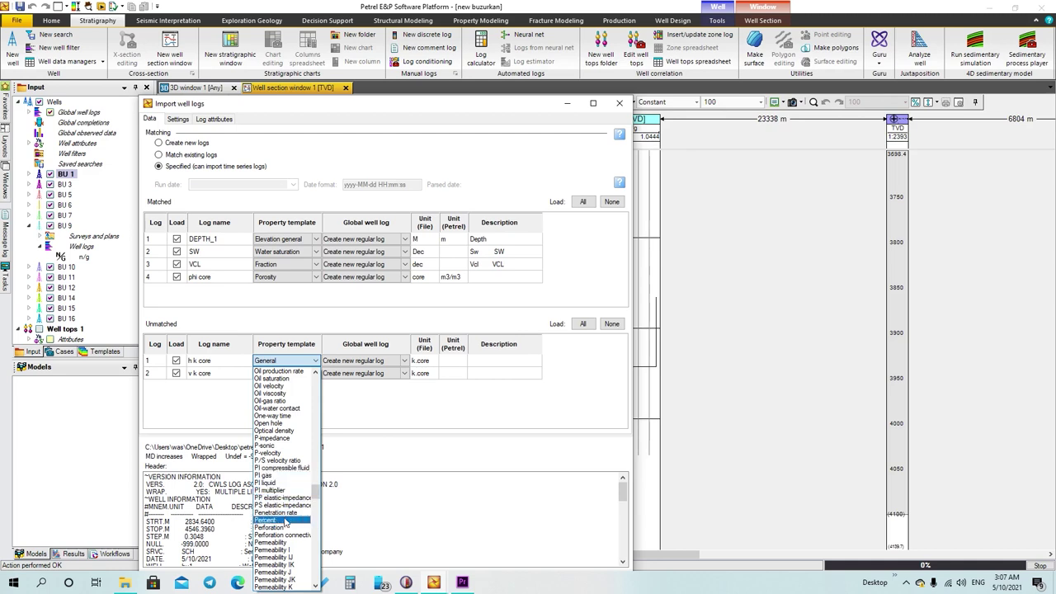
scroll(290, 540, down, 1)
scroll(290, 540, down, 3)
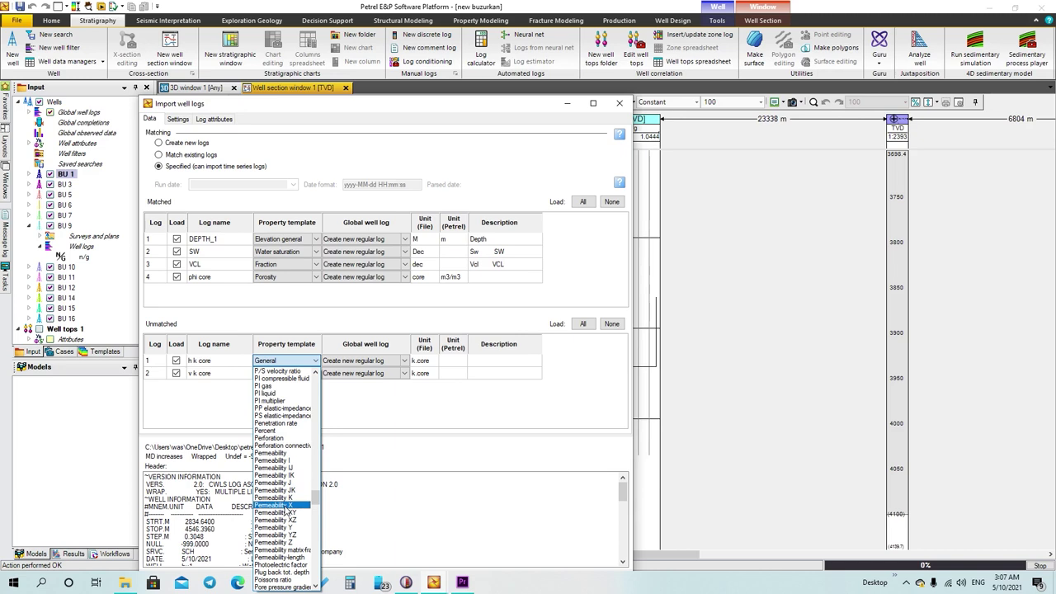
click(285, 505)
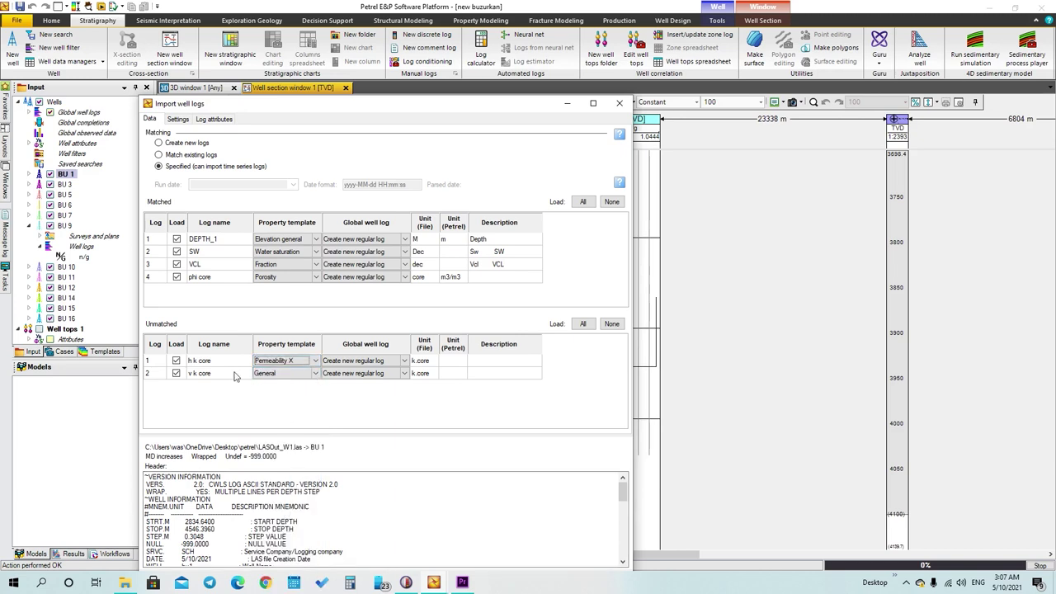
Assign the Permeability Z property template to the v k core log and import the logs onto BU 1.
click(314, 376)
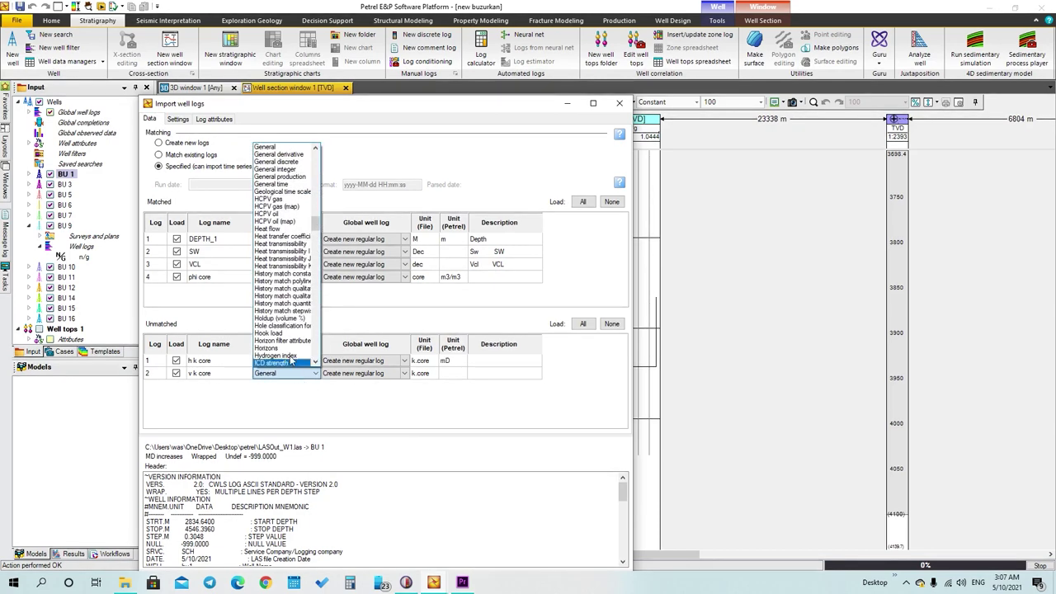
scroll(284, 318, down, 10)
scroll(287, 318, down, 20)
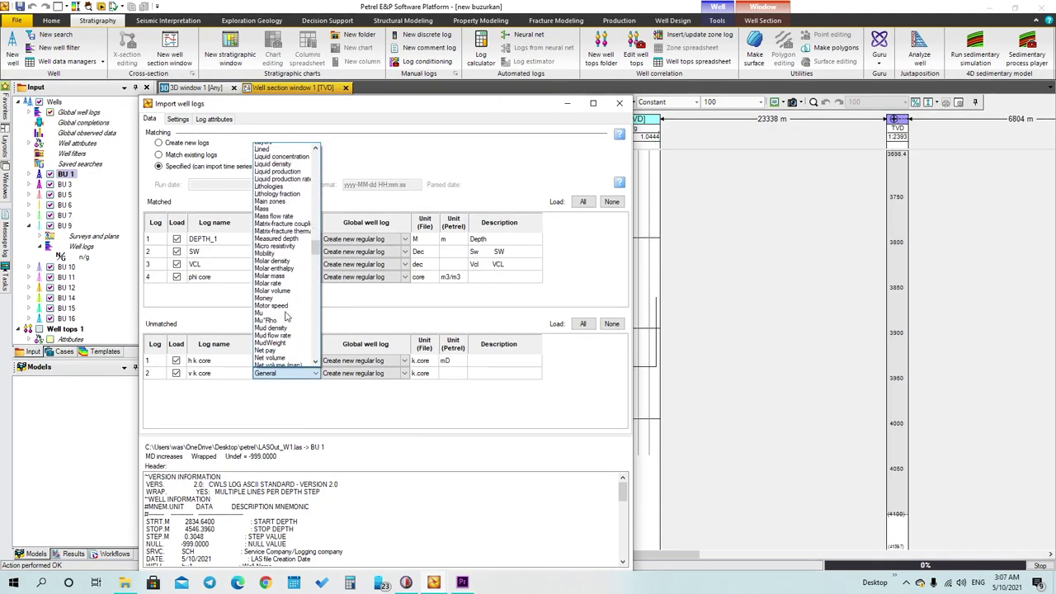
scroll(286, 316, down, 7)
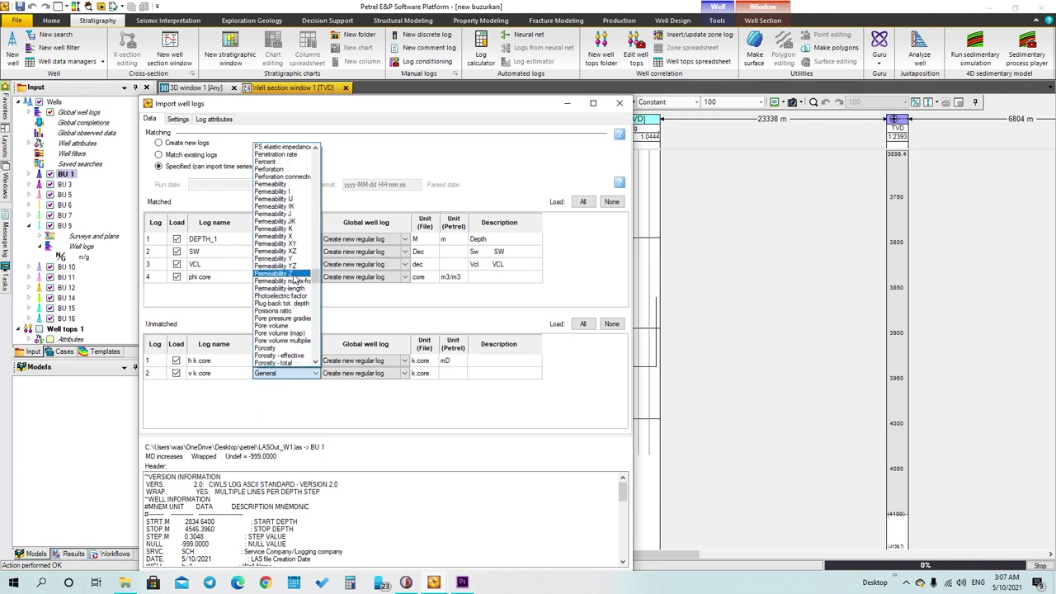
click(280, 274)
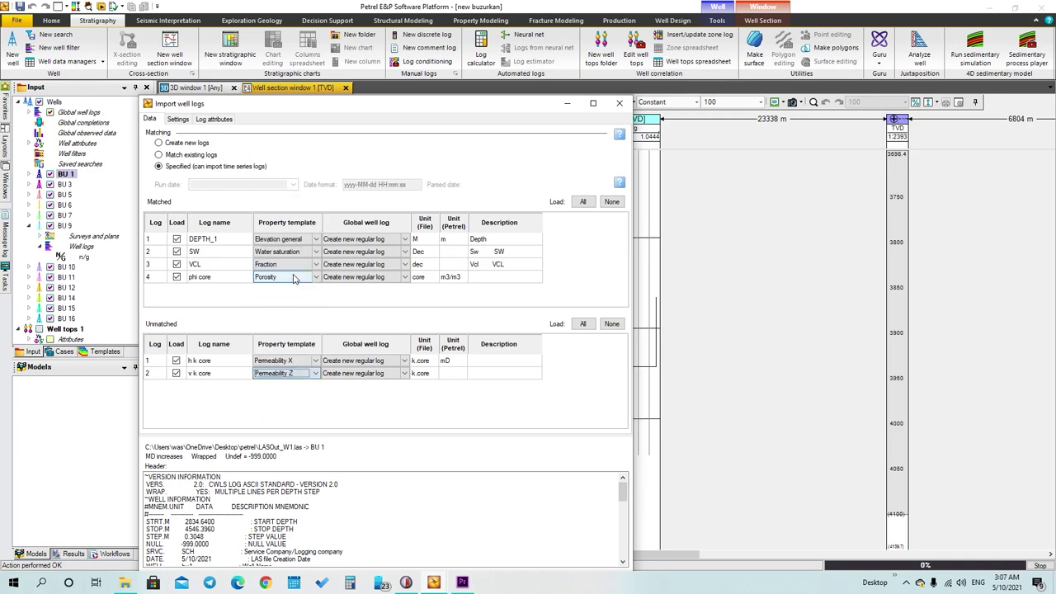
click(446, 374)
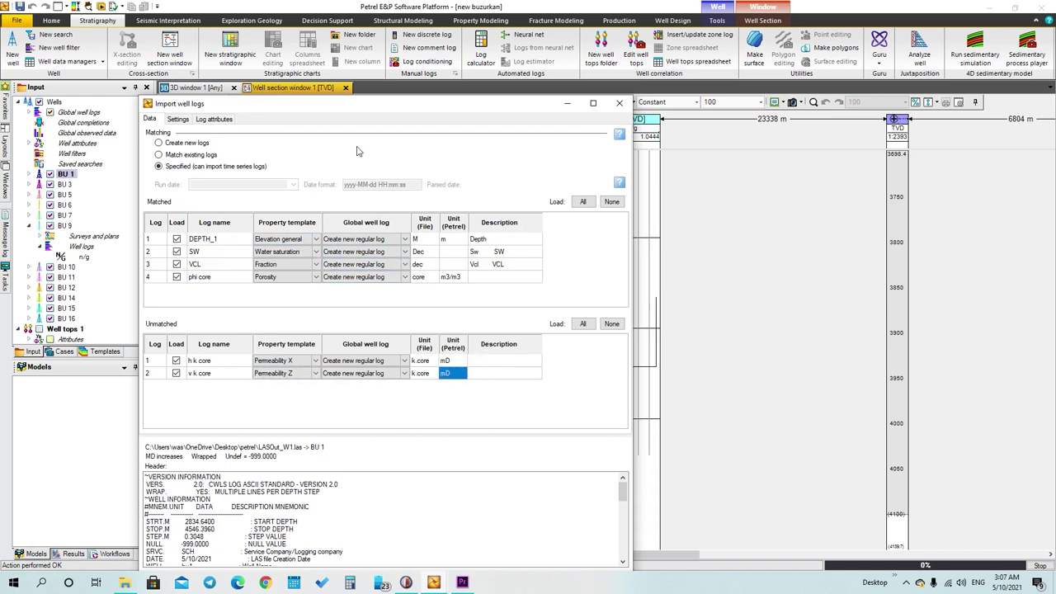
drag(380, 106, 411, 43)
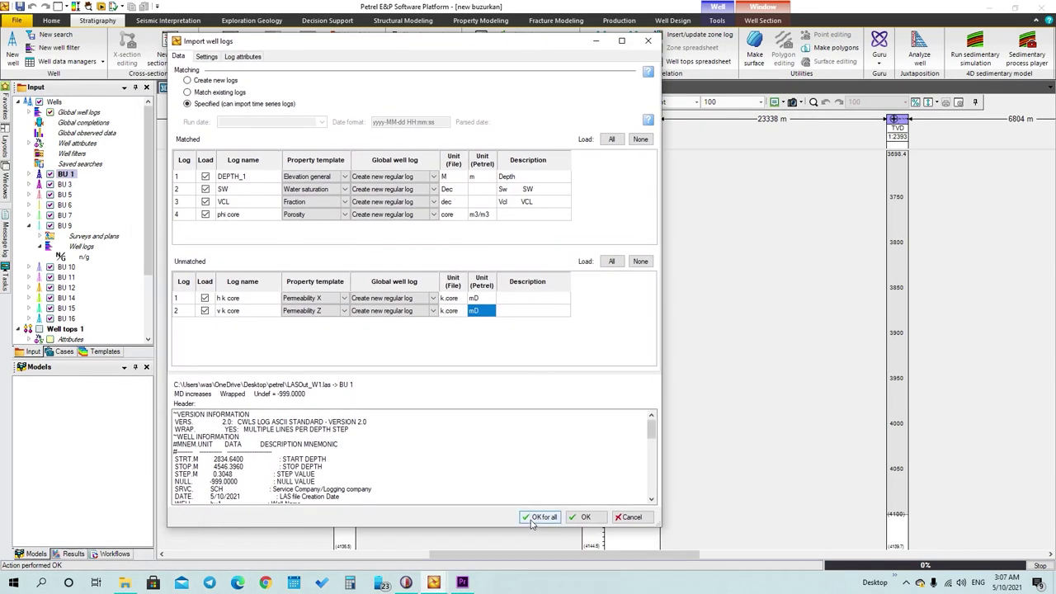
click(541, 517)
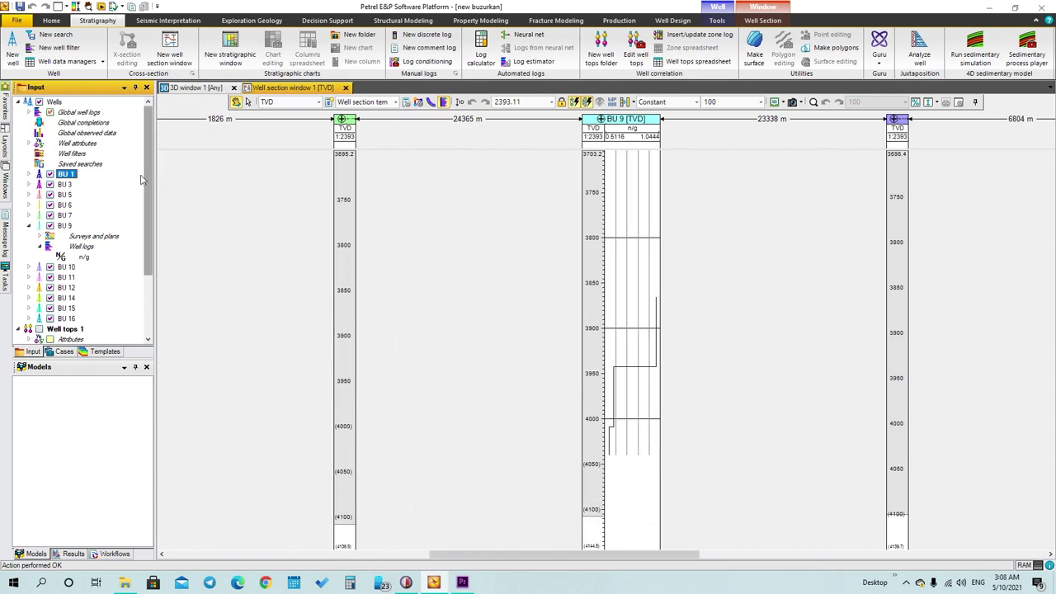
Display all global well logs in the well section and inspect the imported curves of well BU 1.
click(51, 112)
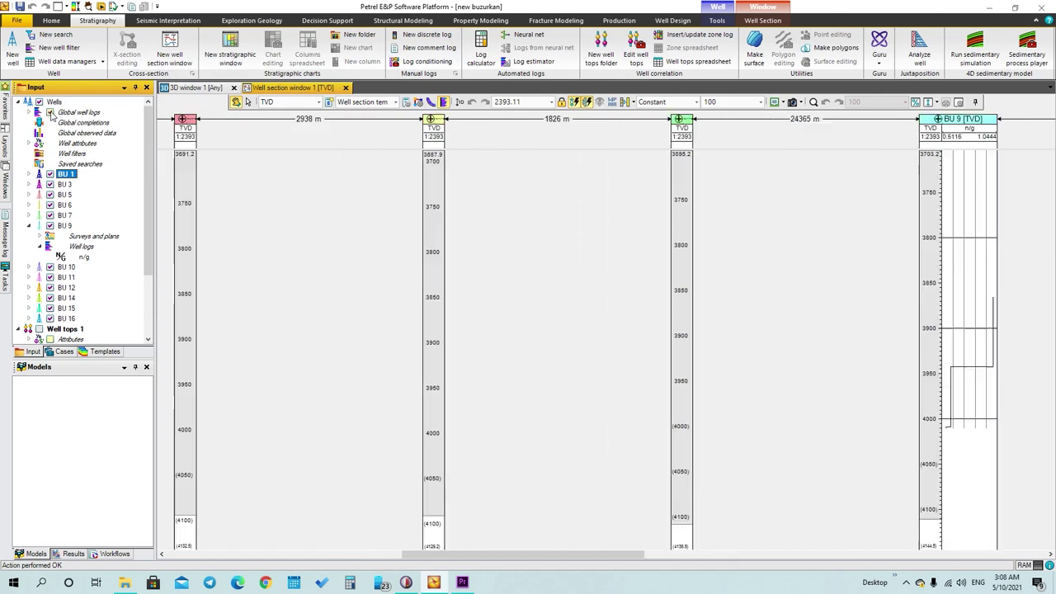
drag(425, 556, 208, 555)
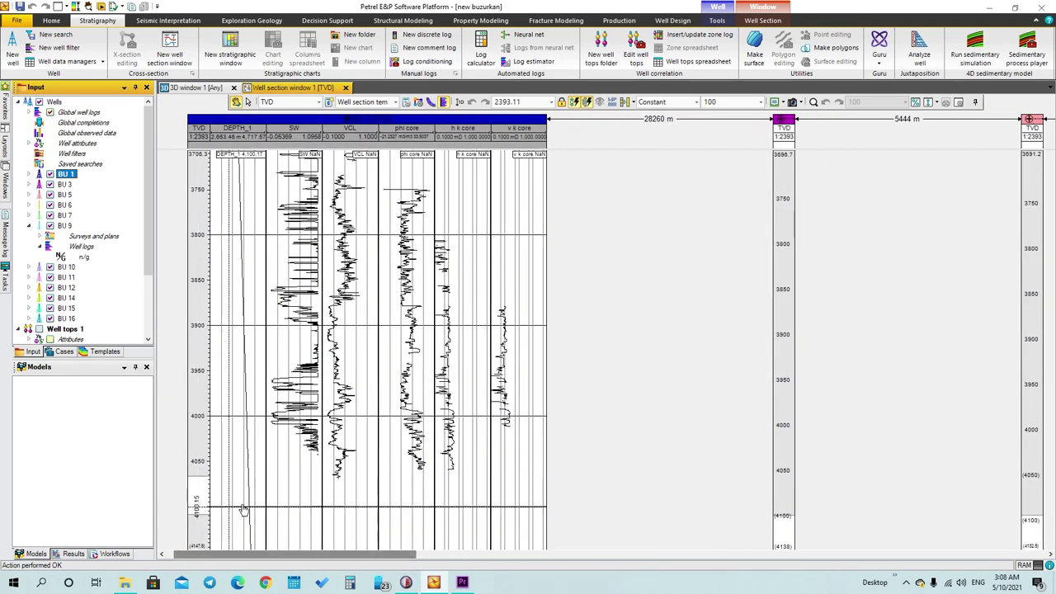
scroll(359, 299, up, 3)
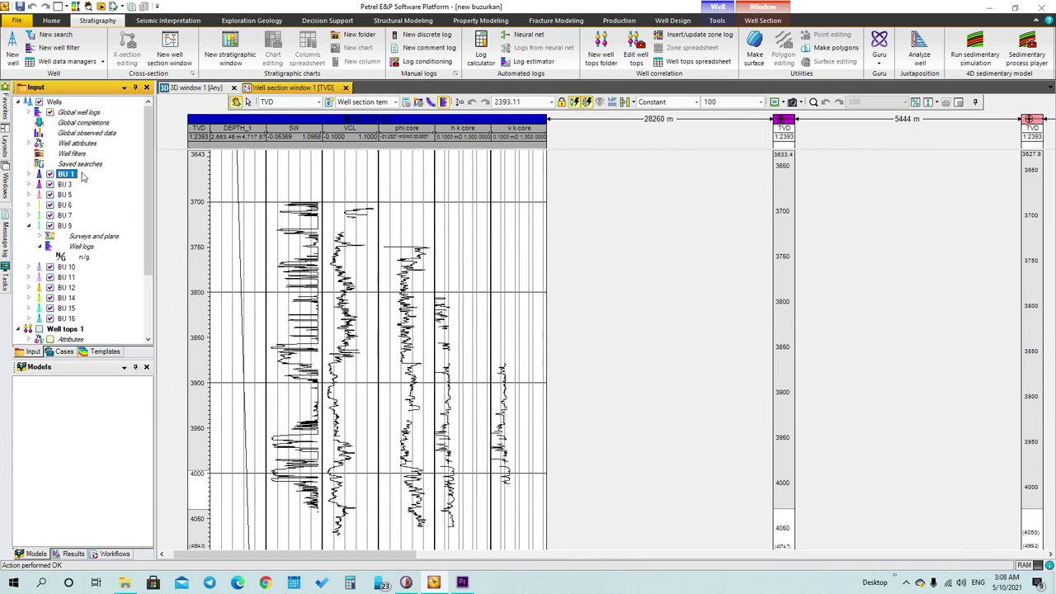
Expand the global well logs and hide the DEPTH_1 log from the well section.
click(28, 113)
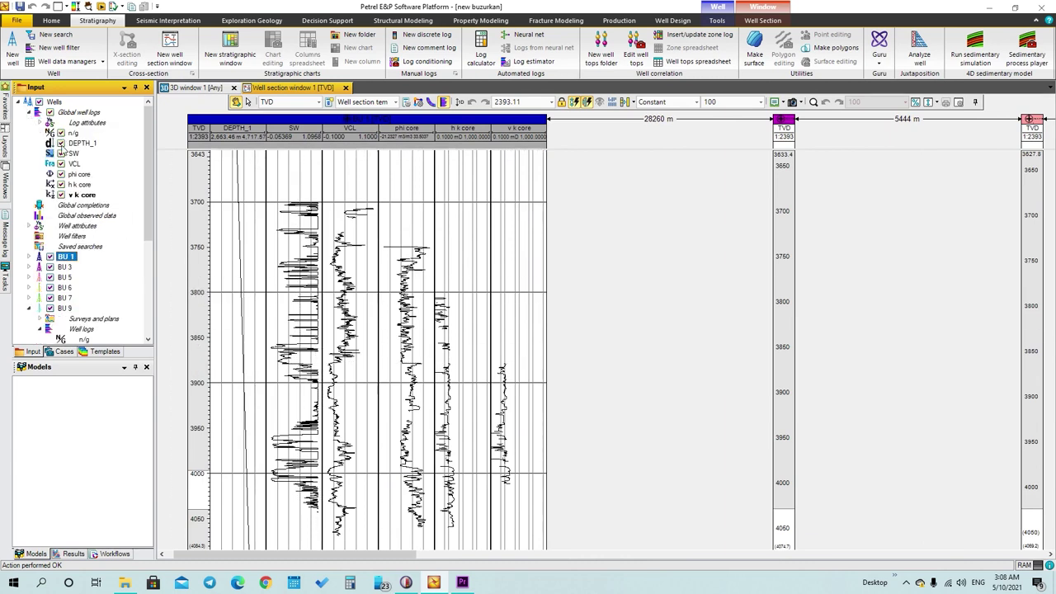
click(61, 184)
click(60, 183)
click(60, 144)
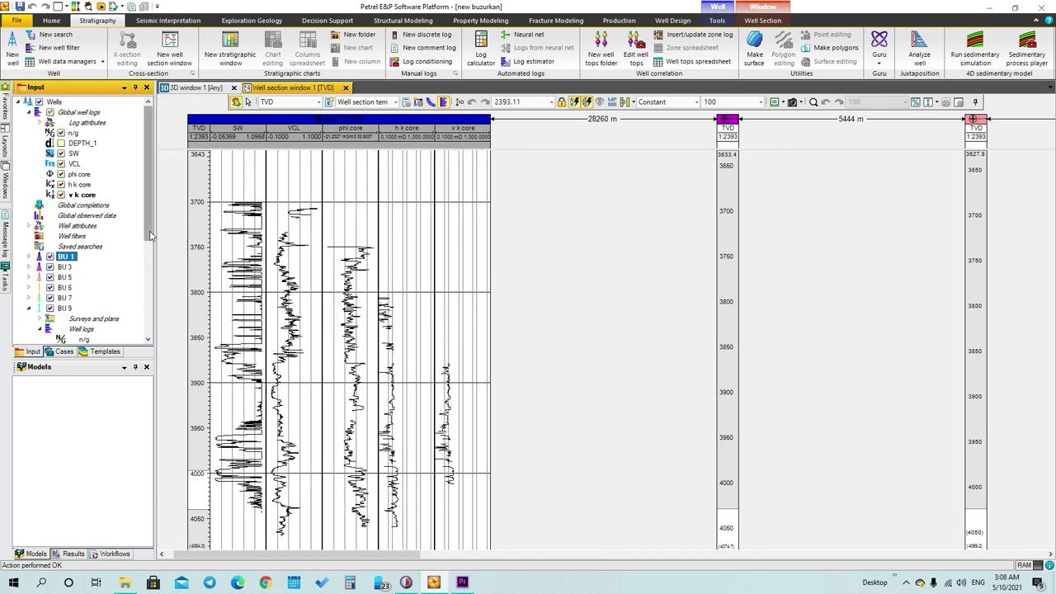
Start importing the LASOut_W9 LAS file from the petrel folder as well logs onto well BU 9.
drag(149, 240, 151, 271)
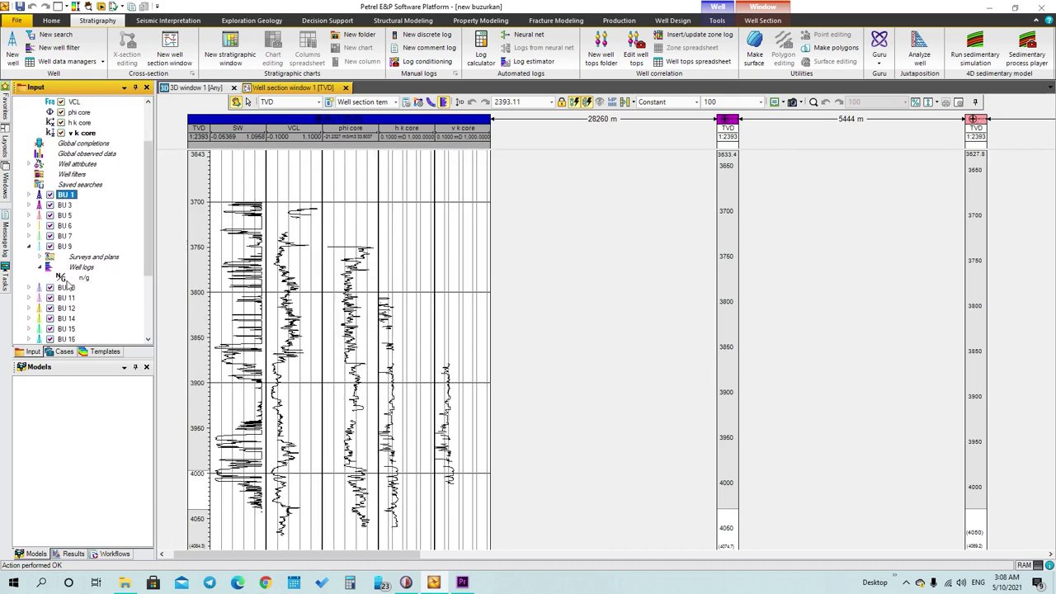
click(29, 245)
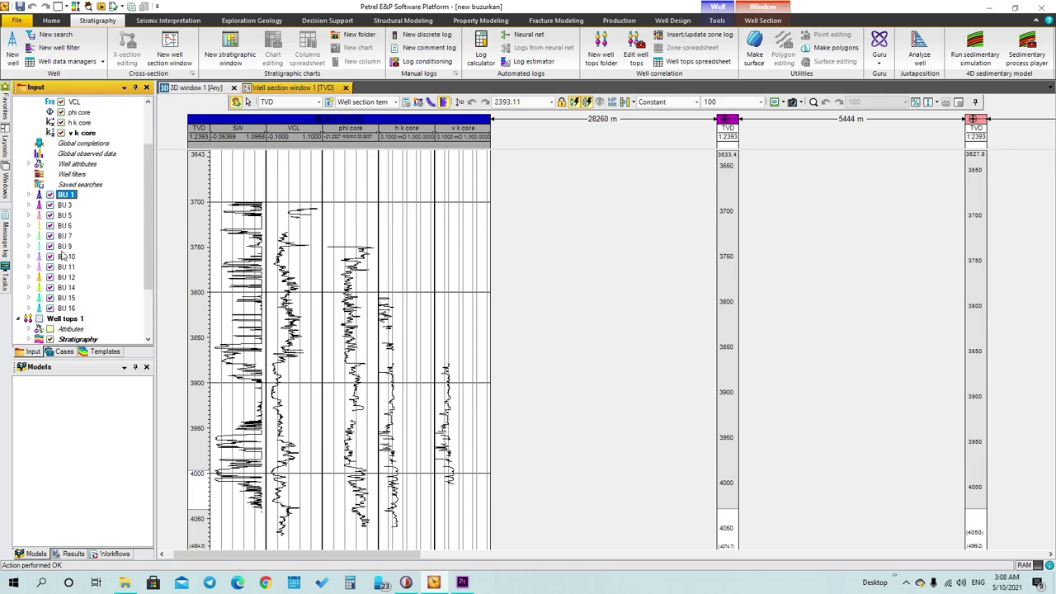
click(66, 247)
right_click(68, 249)
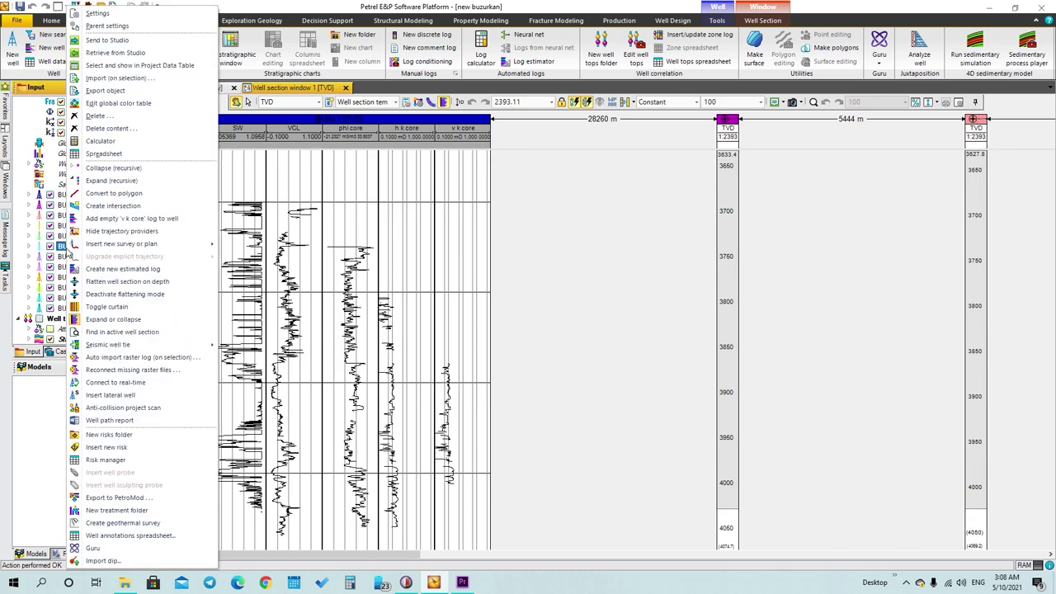
click(115, 77)
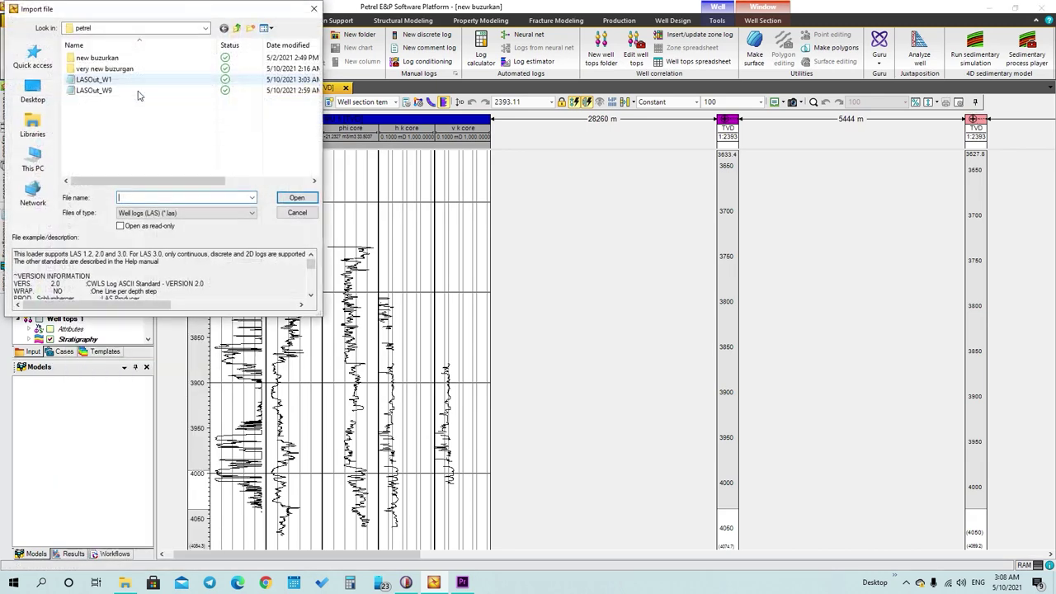
click(97, 91)
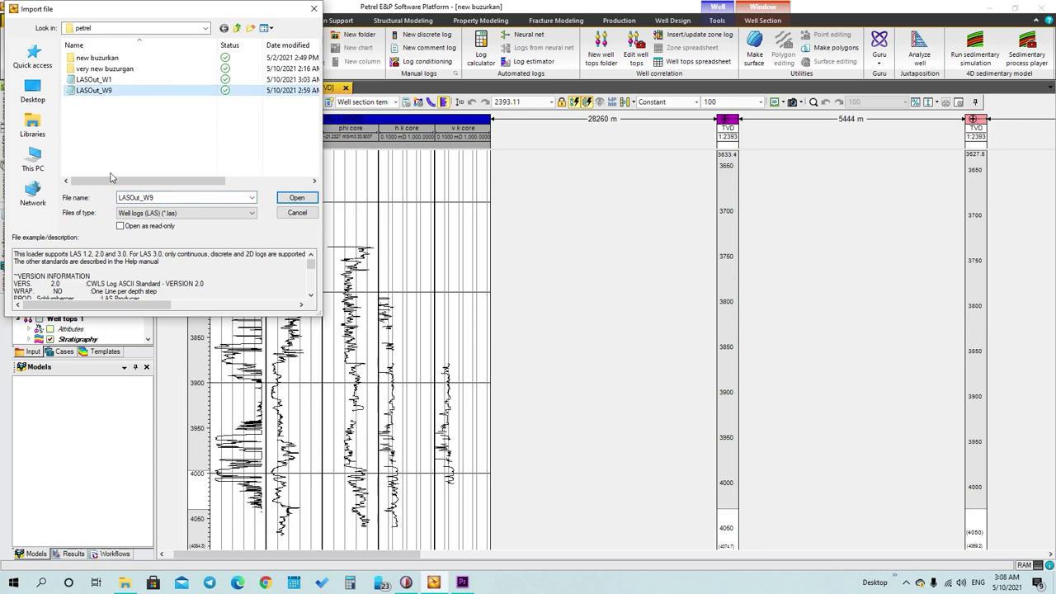
click(289, 199)
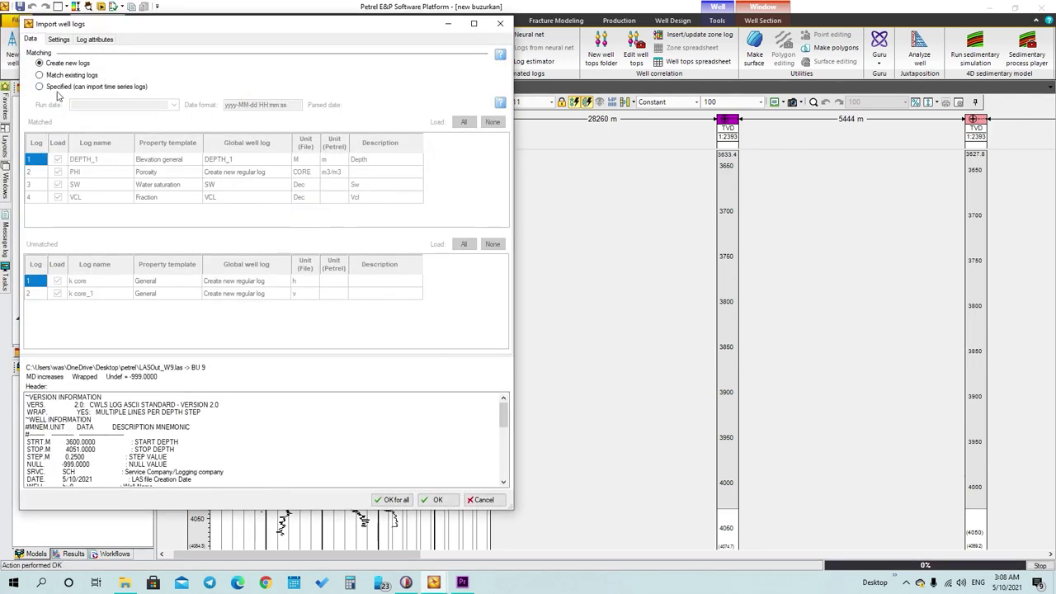
Set log matching to Specified, rename the PHI log as phi core and map it to the phi core global well log.
click(43, 89)
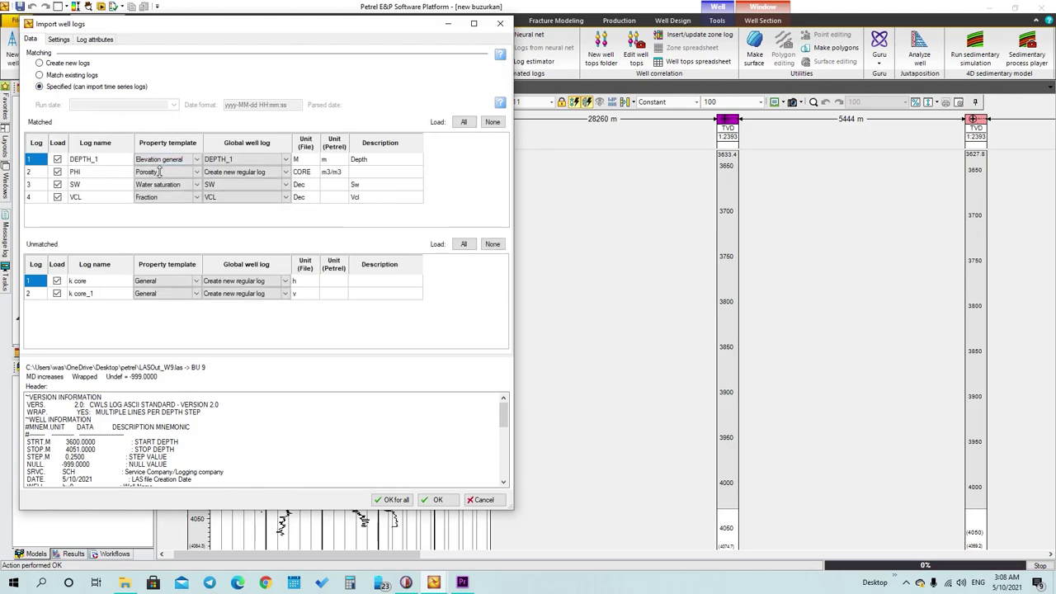
drag(222, 35, 498, 62)
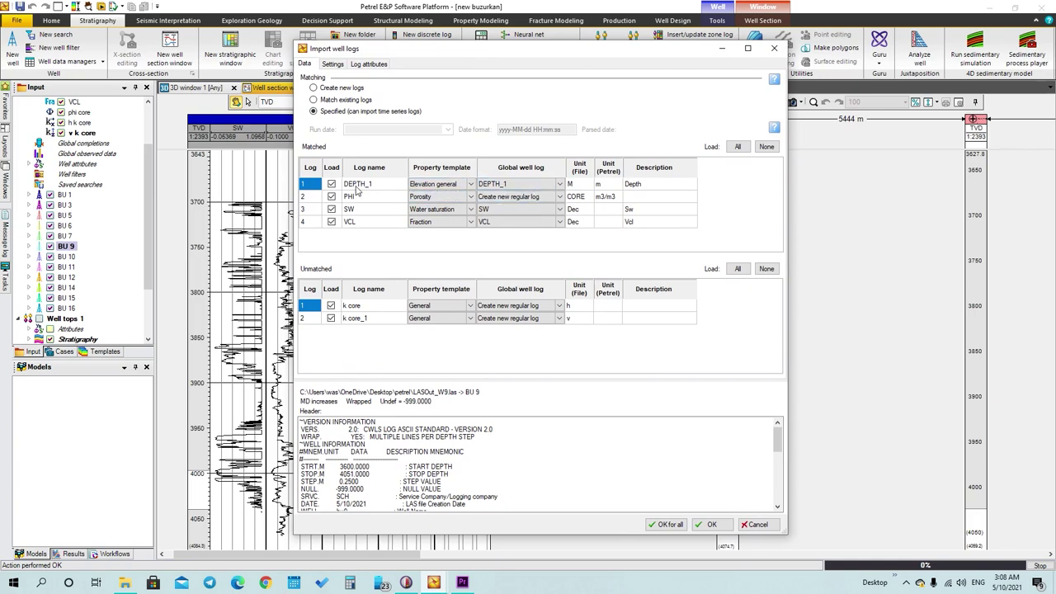
click(560, 184)
click(507, 194)
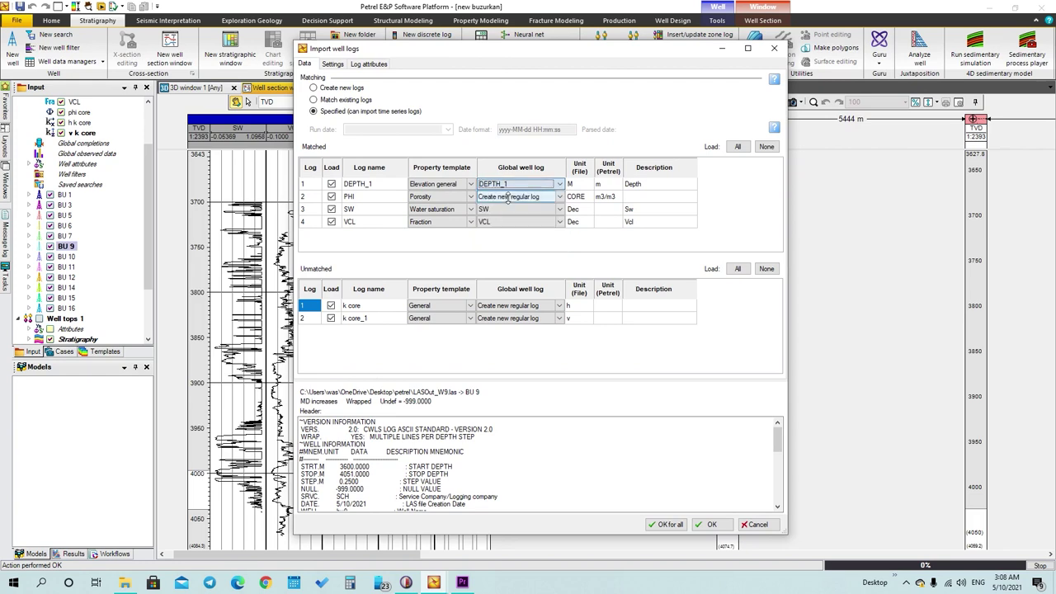
double_click(358, 198)
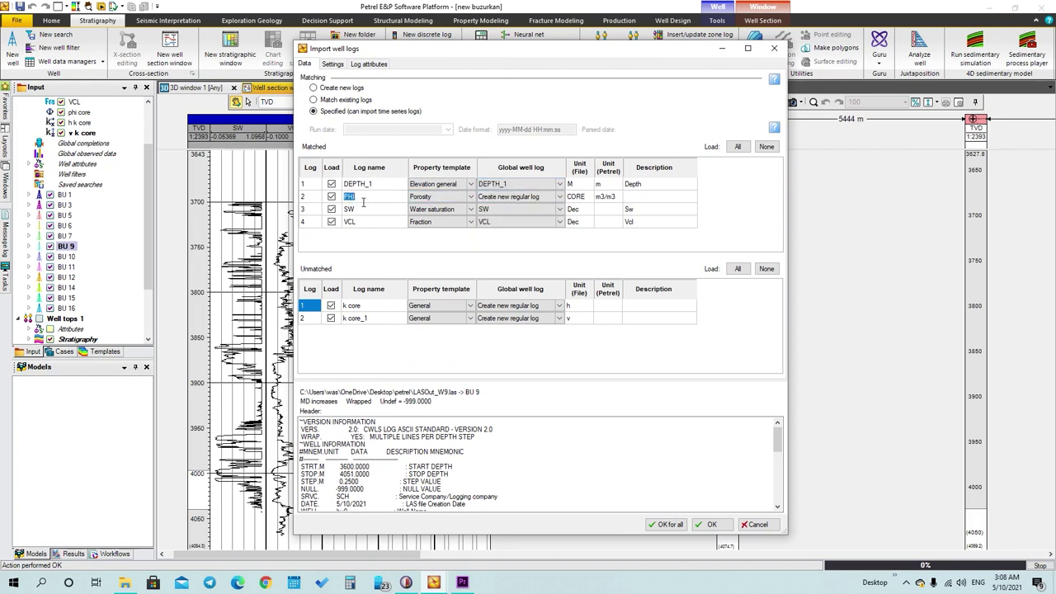
text(phi core)
click(499, 198)
click(500, 199)
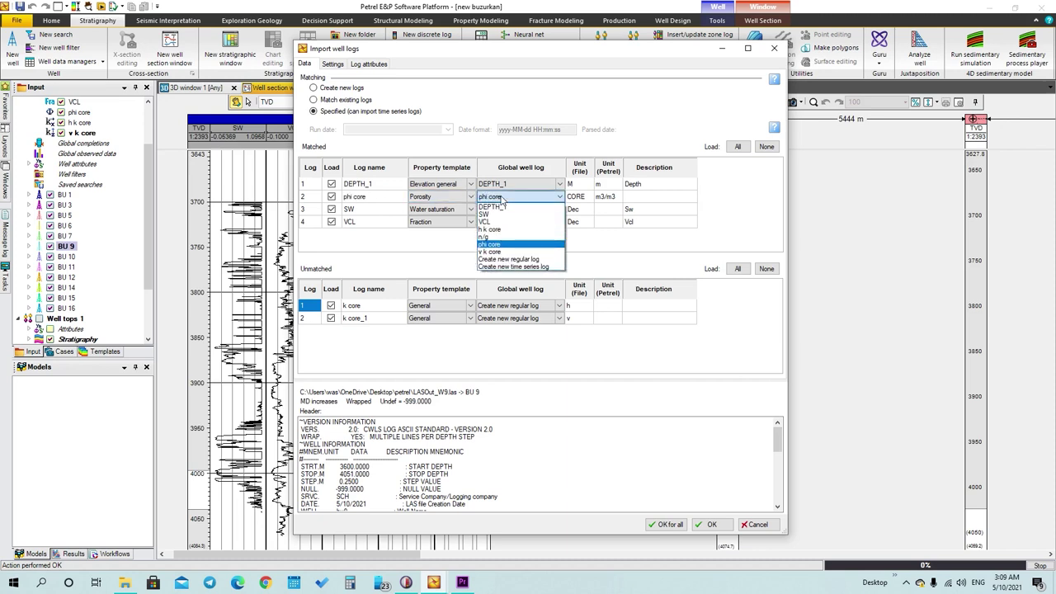
click(504, 245)
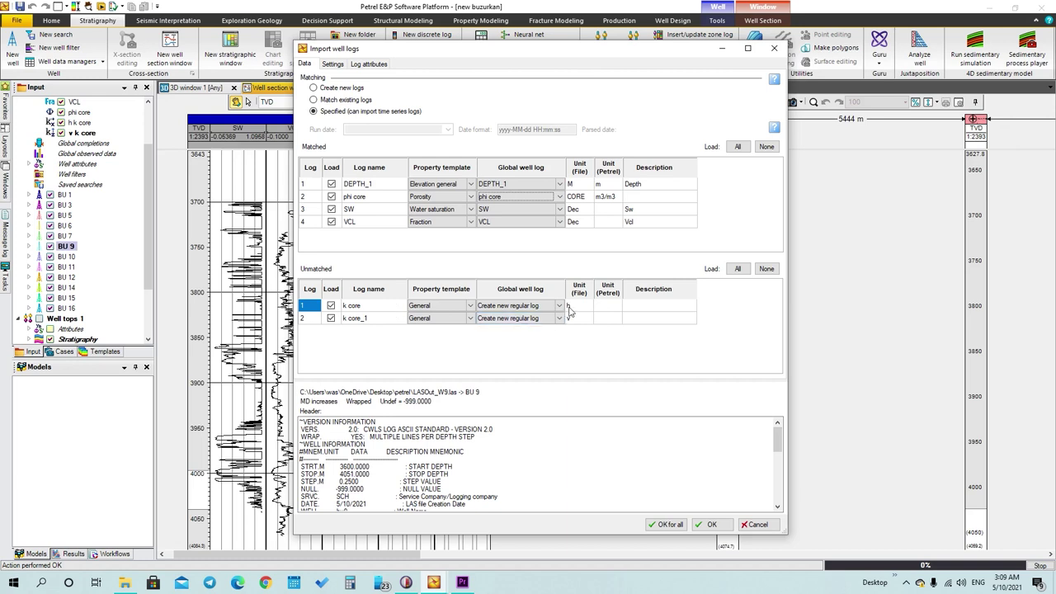
Rename the k core log with file unit h as h k core and map it to the h k core global well log.
click(382, 311)
click(349, 307)
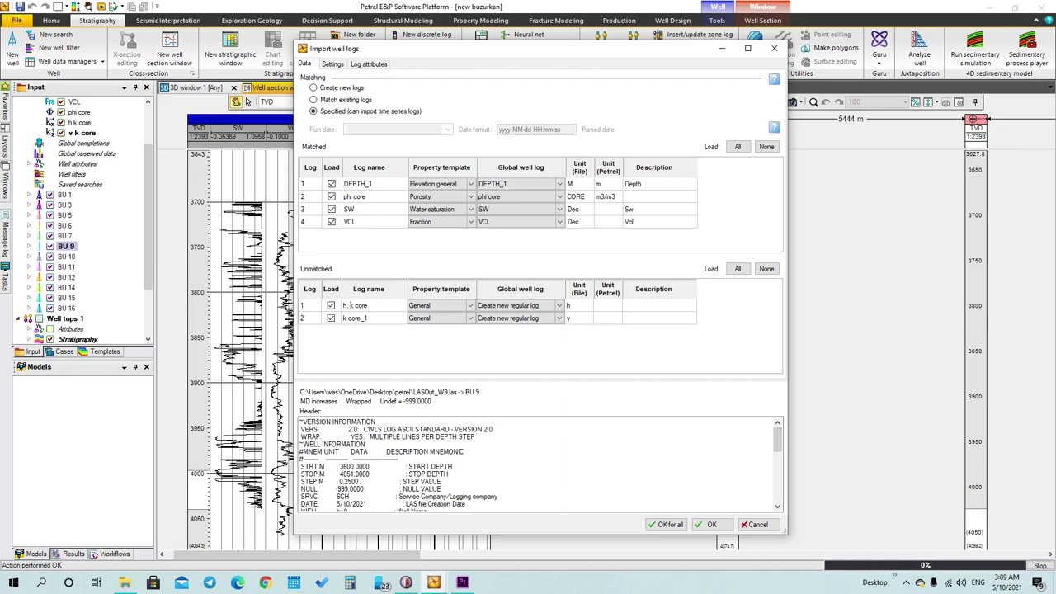
click(407, 307)
click(471, 306)
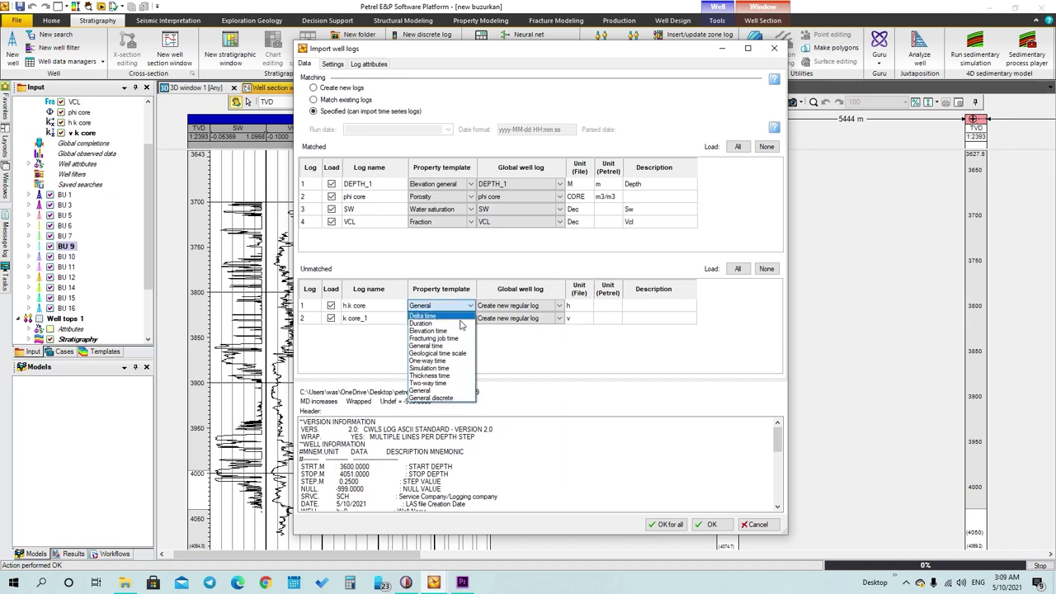
click(488, 315)
click(535, 312)
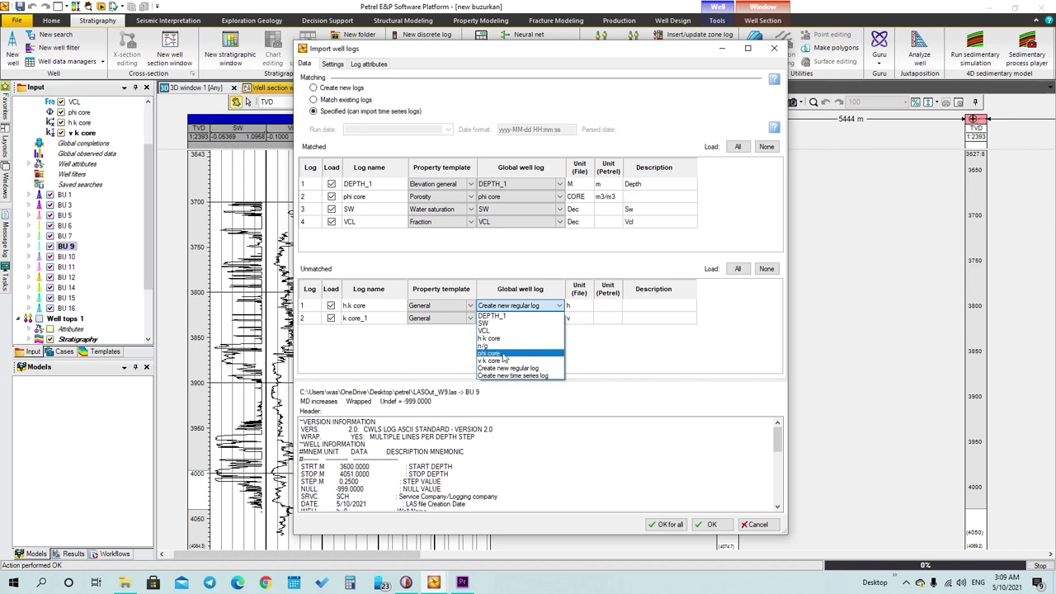
click(505, 338)
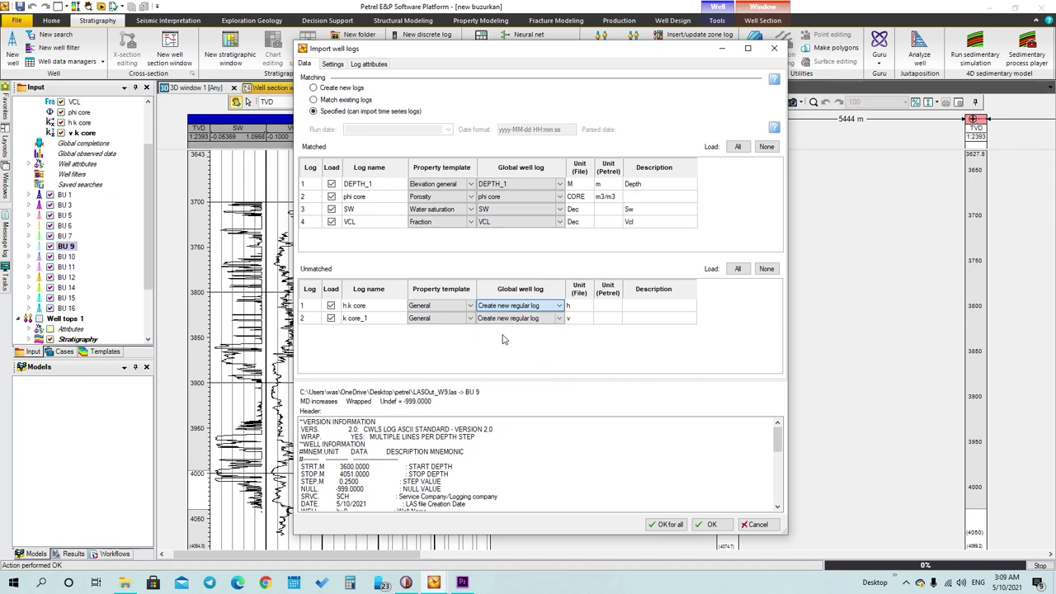
Rename the k core_1 log as v k core and map it to the v k core global well log.
click(453, 320)
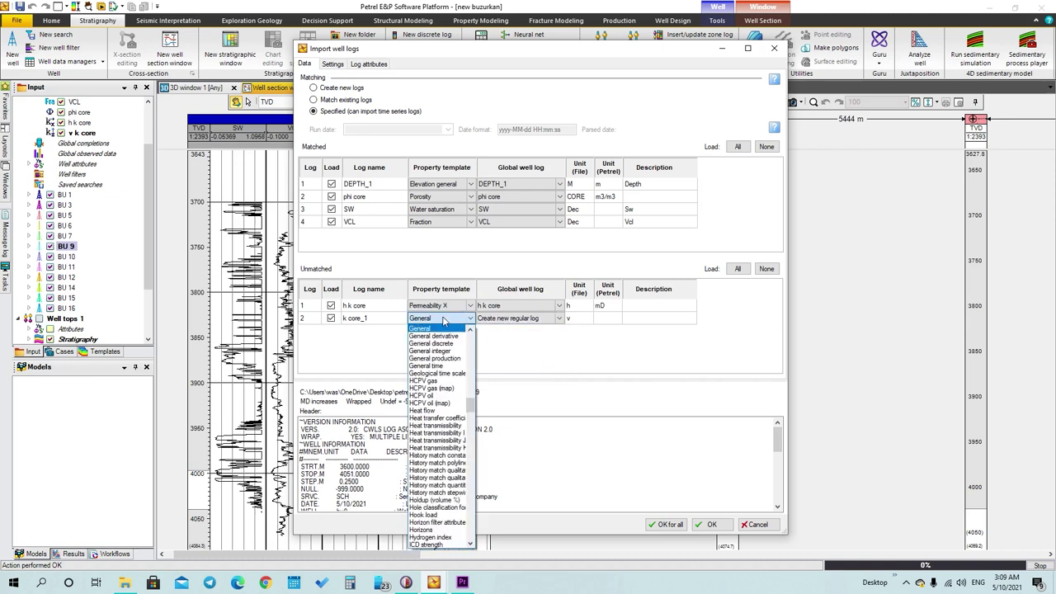
click(393, 321)
click(391, 321)
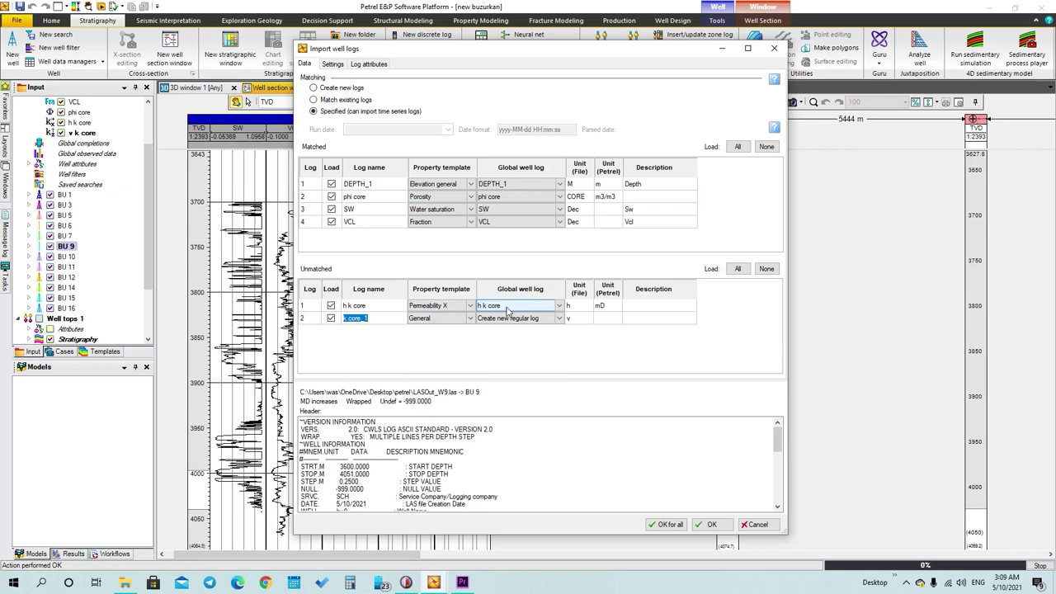
click(374, 323)
key(ctrl+shift+Left)
key(shift+Right)
key(shift+Right)
key(shift+Right)
key(shift+Right)
key(shift+Right)
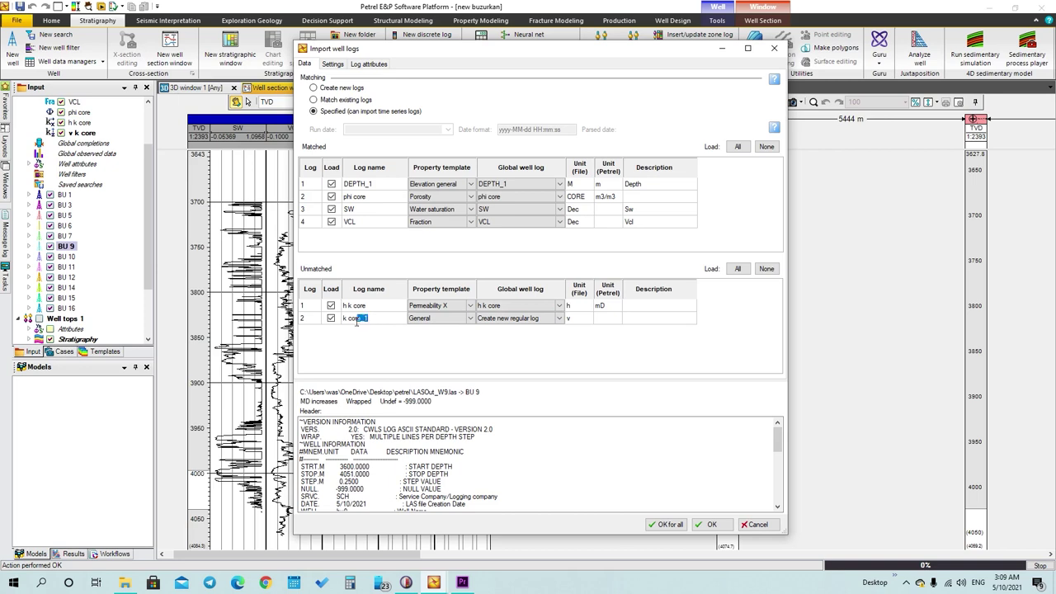
shift+click(340, 320)
text(v)
click(520, 318)
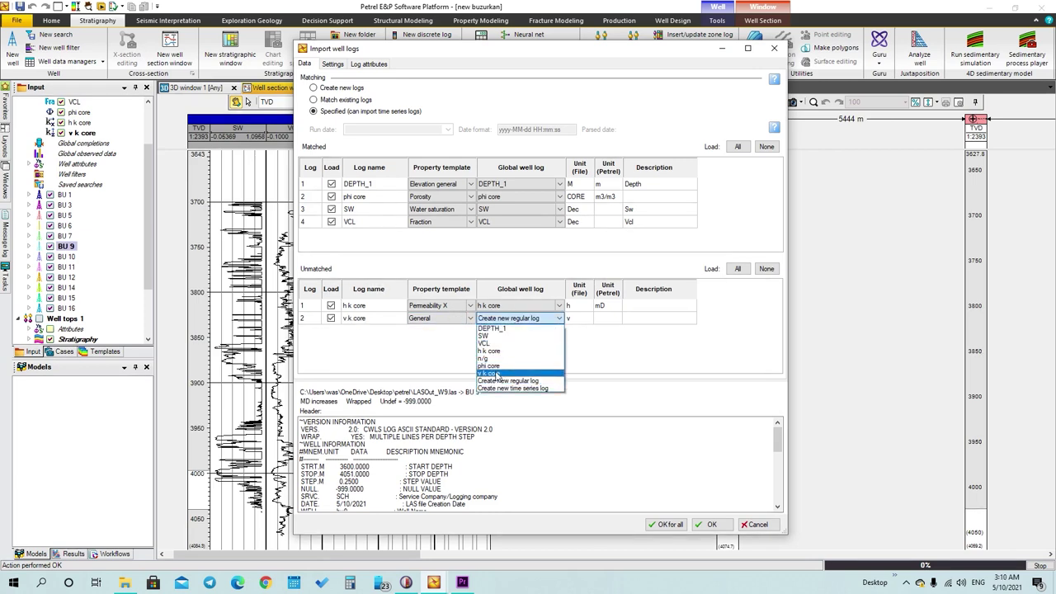
click(497, 373)
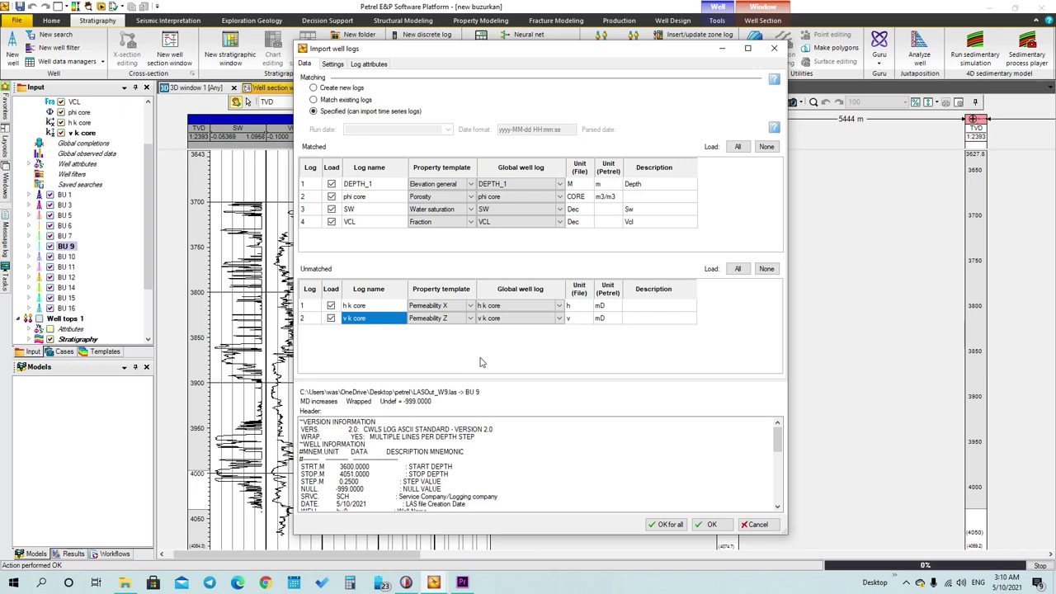
Import the specified logs onto BU 9 and turn off the global well logs in the well section.
click(668, 525)
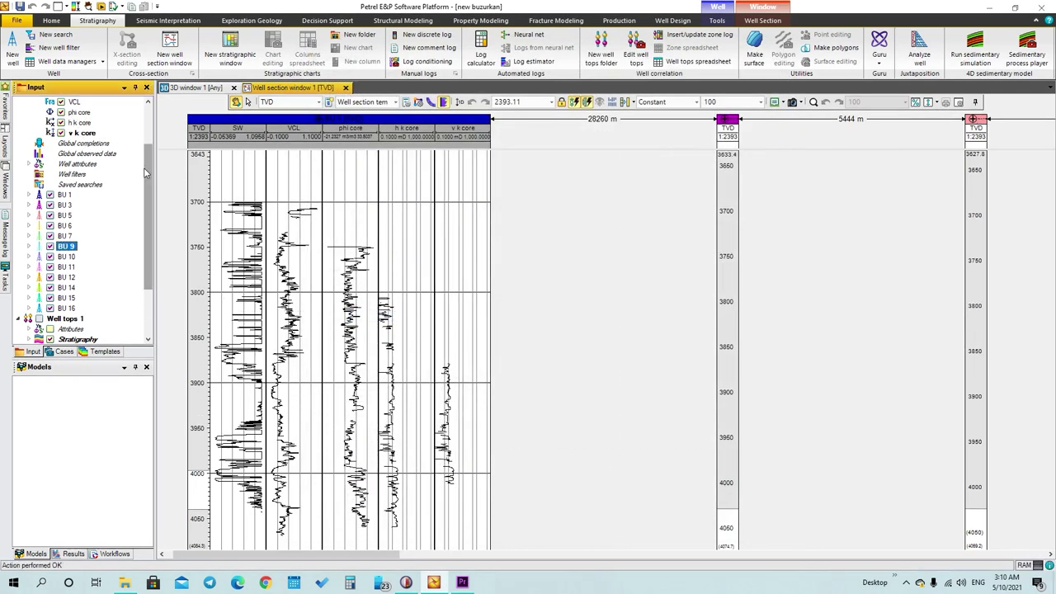
scroll(145, 174, up, 2)
click(50, 113)
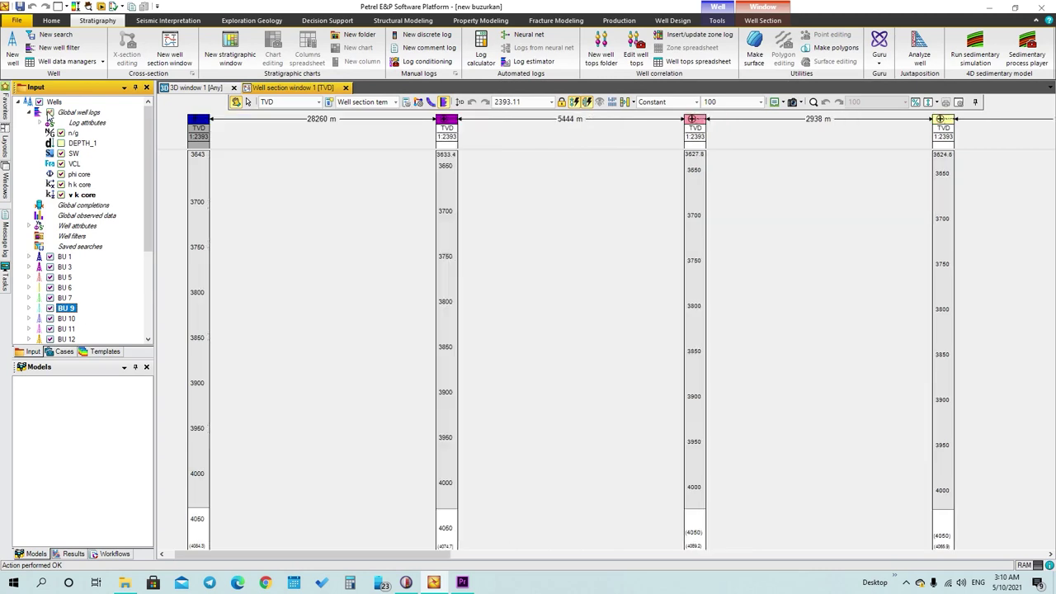
Show the global well logs in the well section and hide wells BU 3, BU 5, BU 6 and BU 7 to compare BU 1 with BU 9.
click(50, 113)
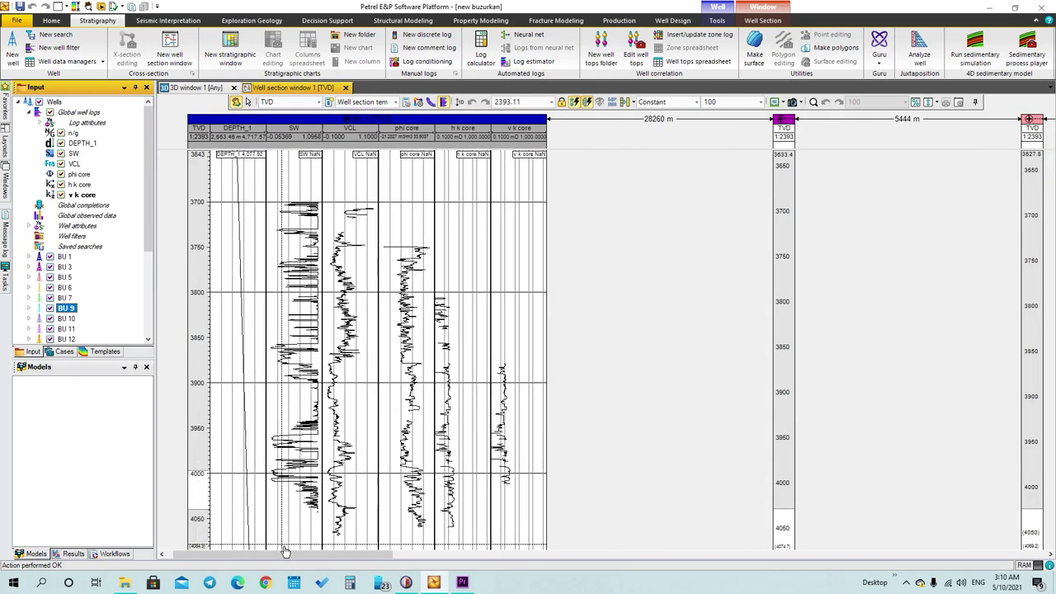
click(49, 267)
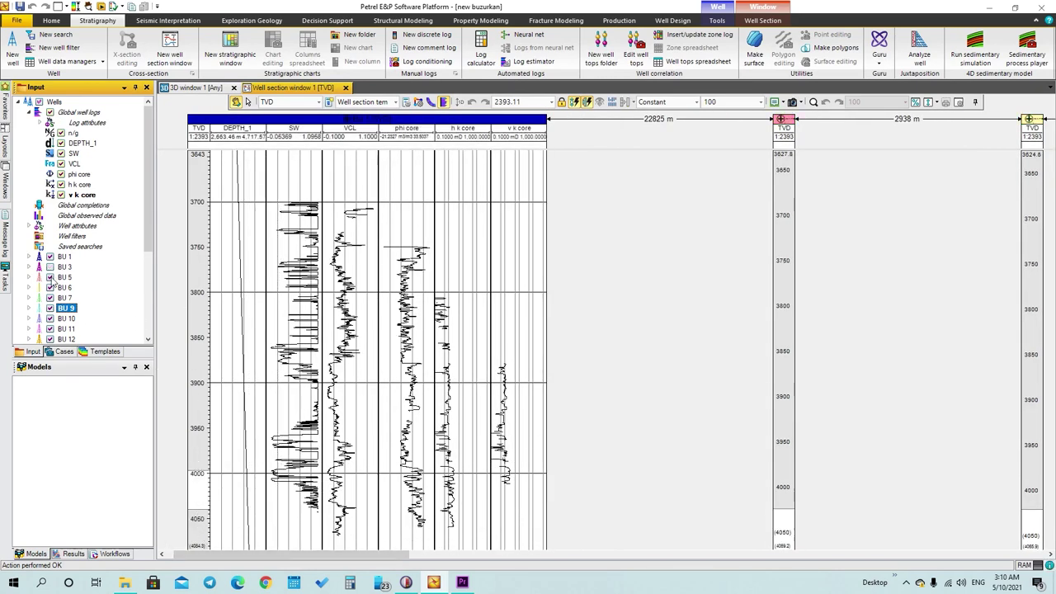
click(50, 277)
click(50, 287)
click(49, 298)
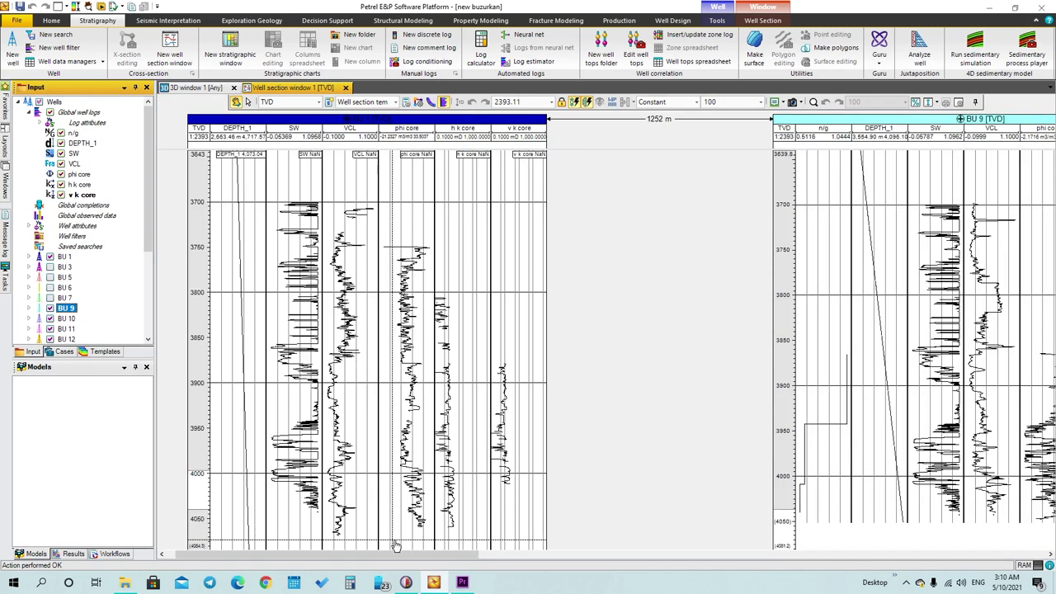
mouse_move(386, 554)
mouse_down()
mouse_move(465, 556)
mouse_move(404, 553)
mouse_up()
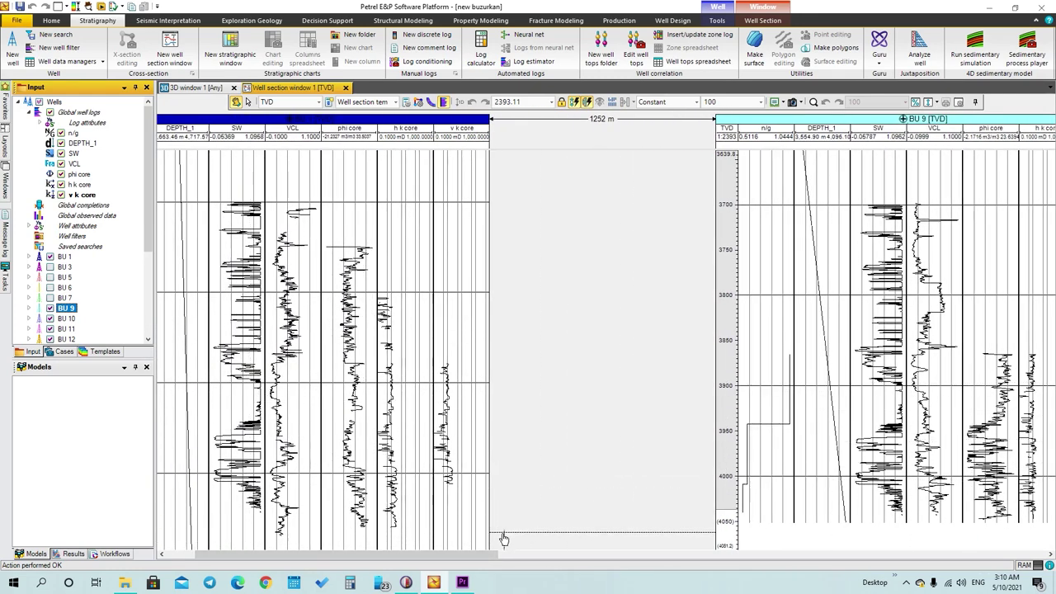
drag(483, 556, 497, 557)
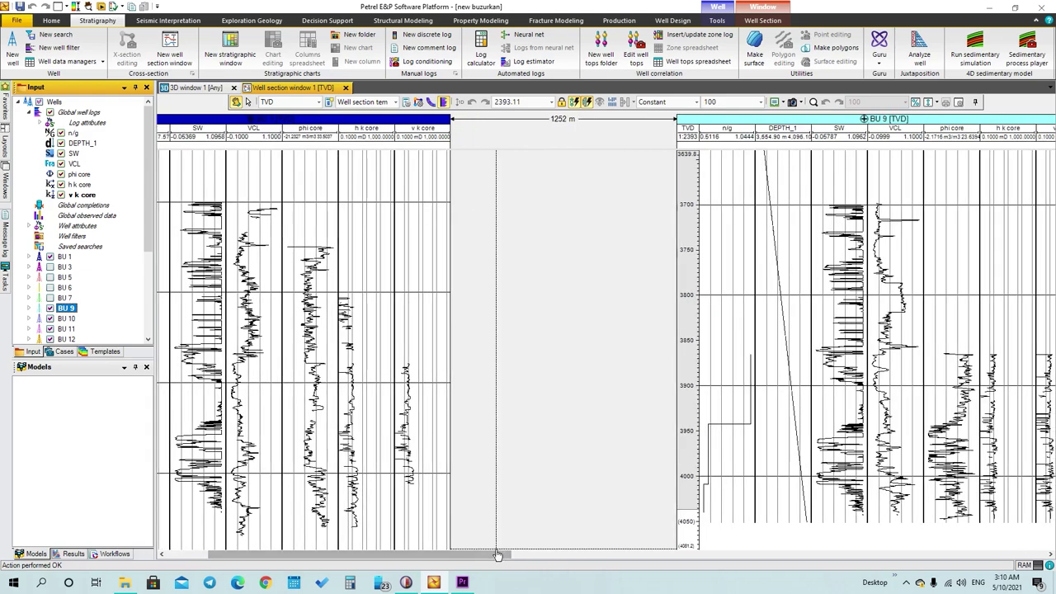
Switch to Interactive Petrophysics and advance the log plot to well 2.
key(alt+Tab)
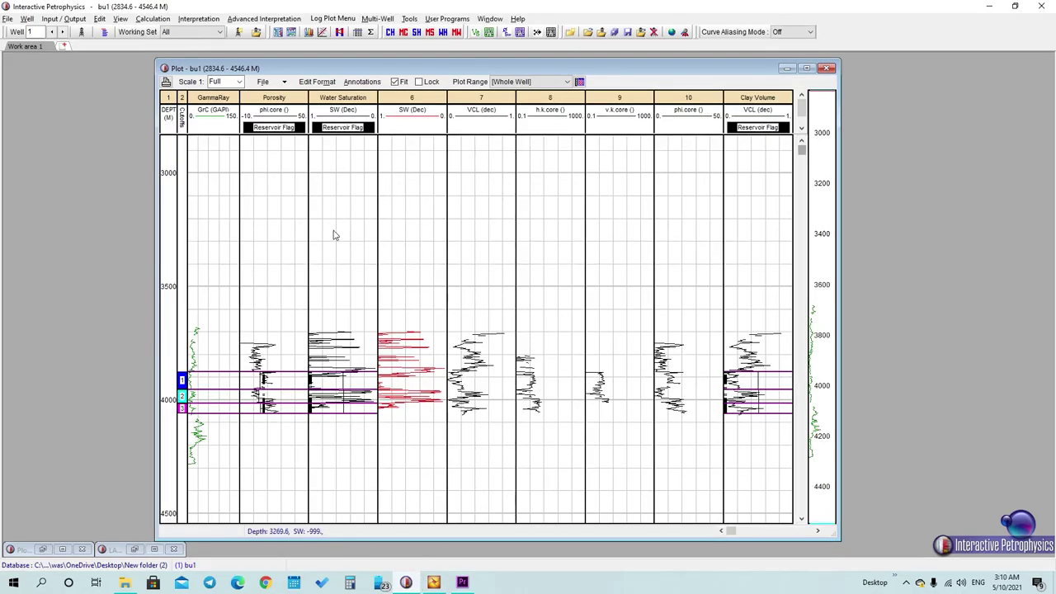
click(62, 33)
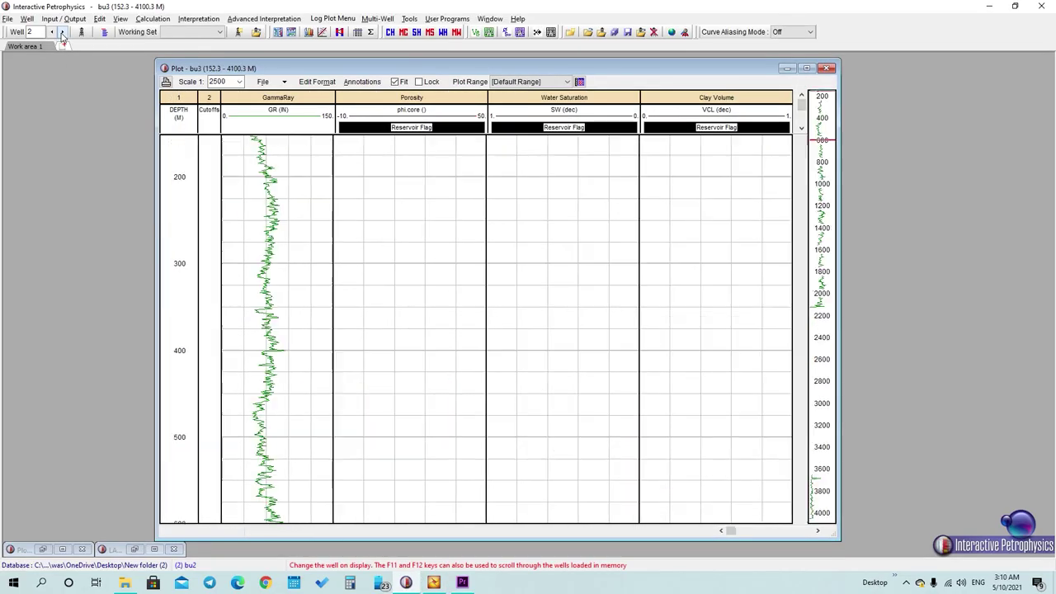